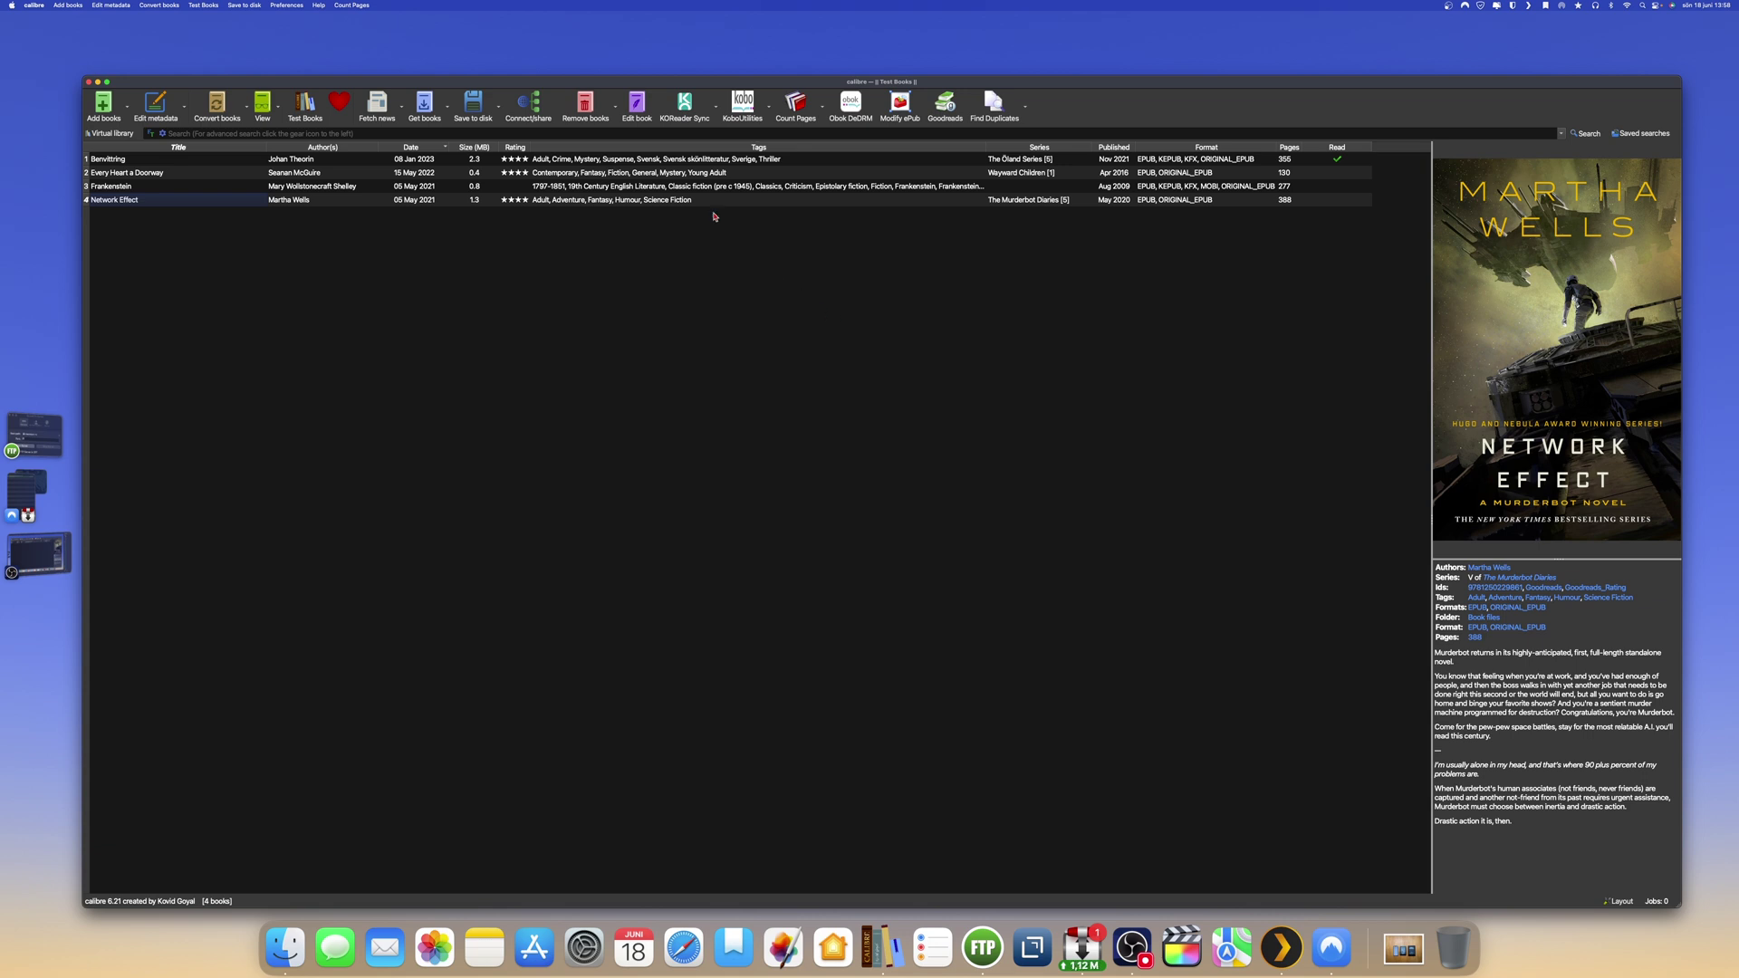
- Open calibre's Preferences, move the window, and go to the Plugins page under Advanced
{"action": "left_click", "coordinate": [292, 7]}
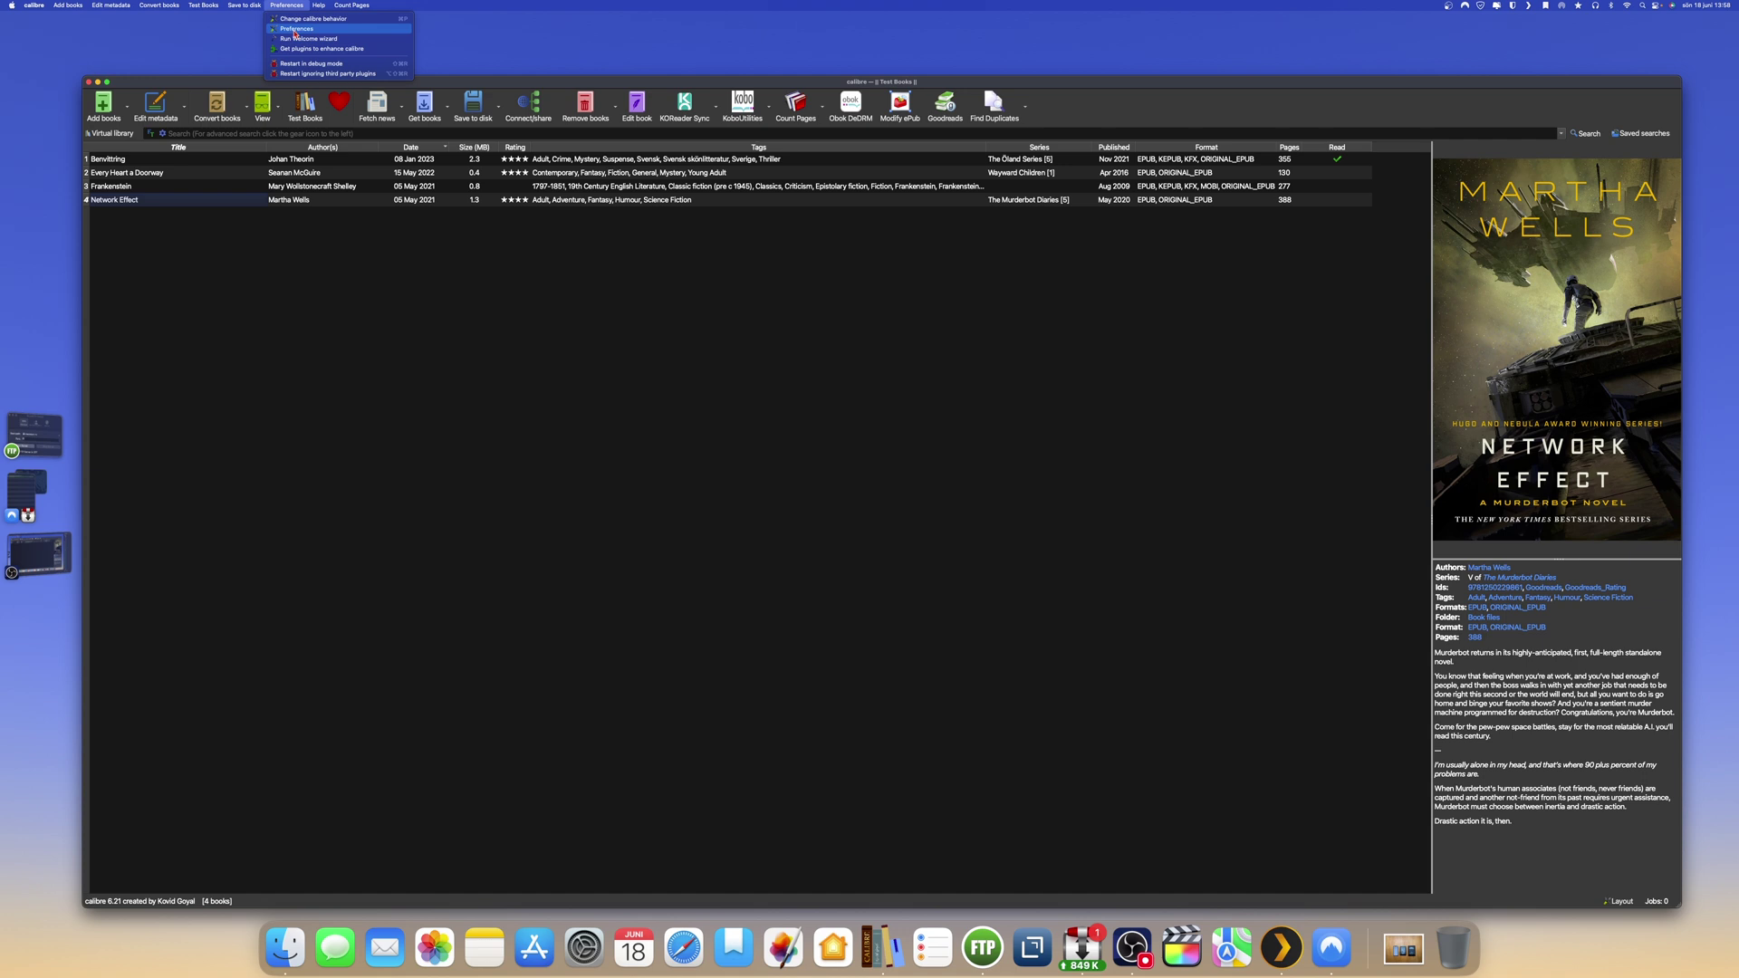
{"action": "left_click", "coordinate": [295, 29]}
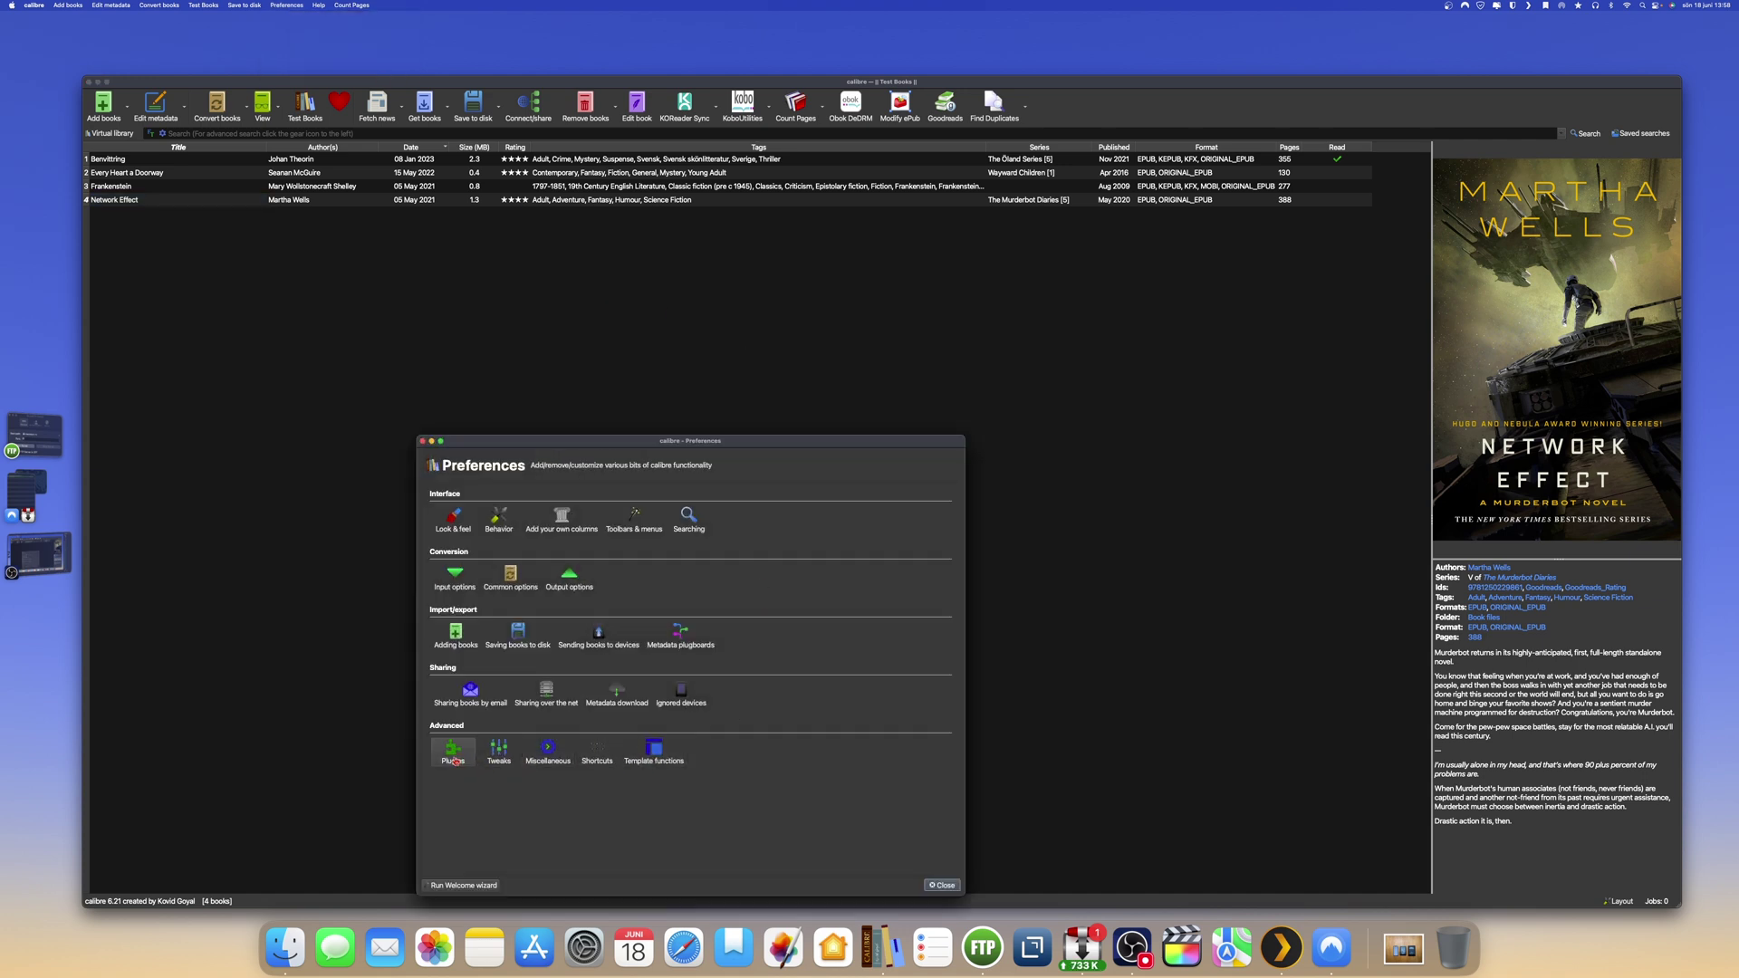
{"action": "left_click_drag", "start_coordinate": [772, 442], "coordinate": [902, 306]}
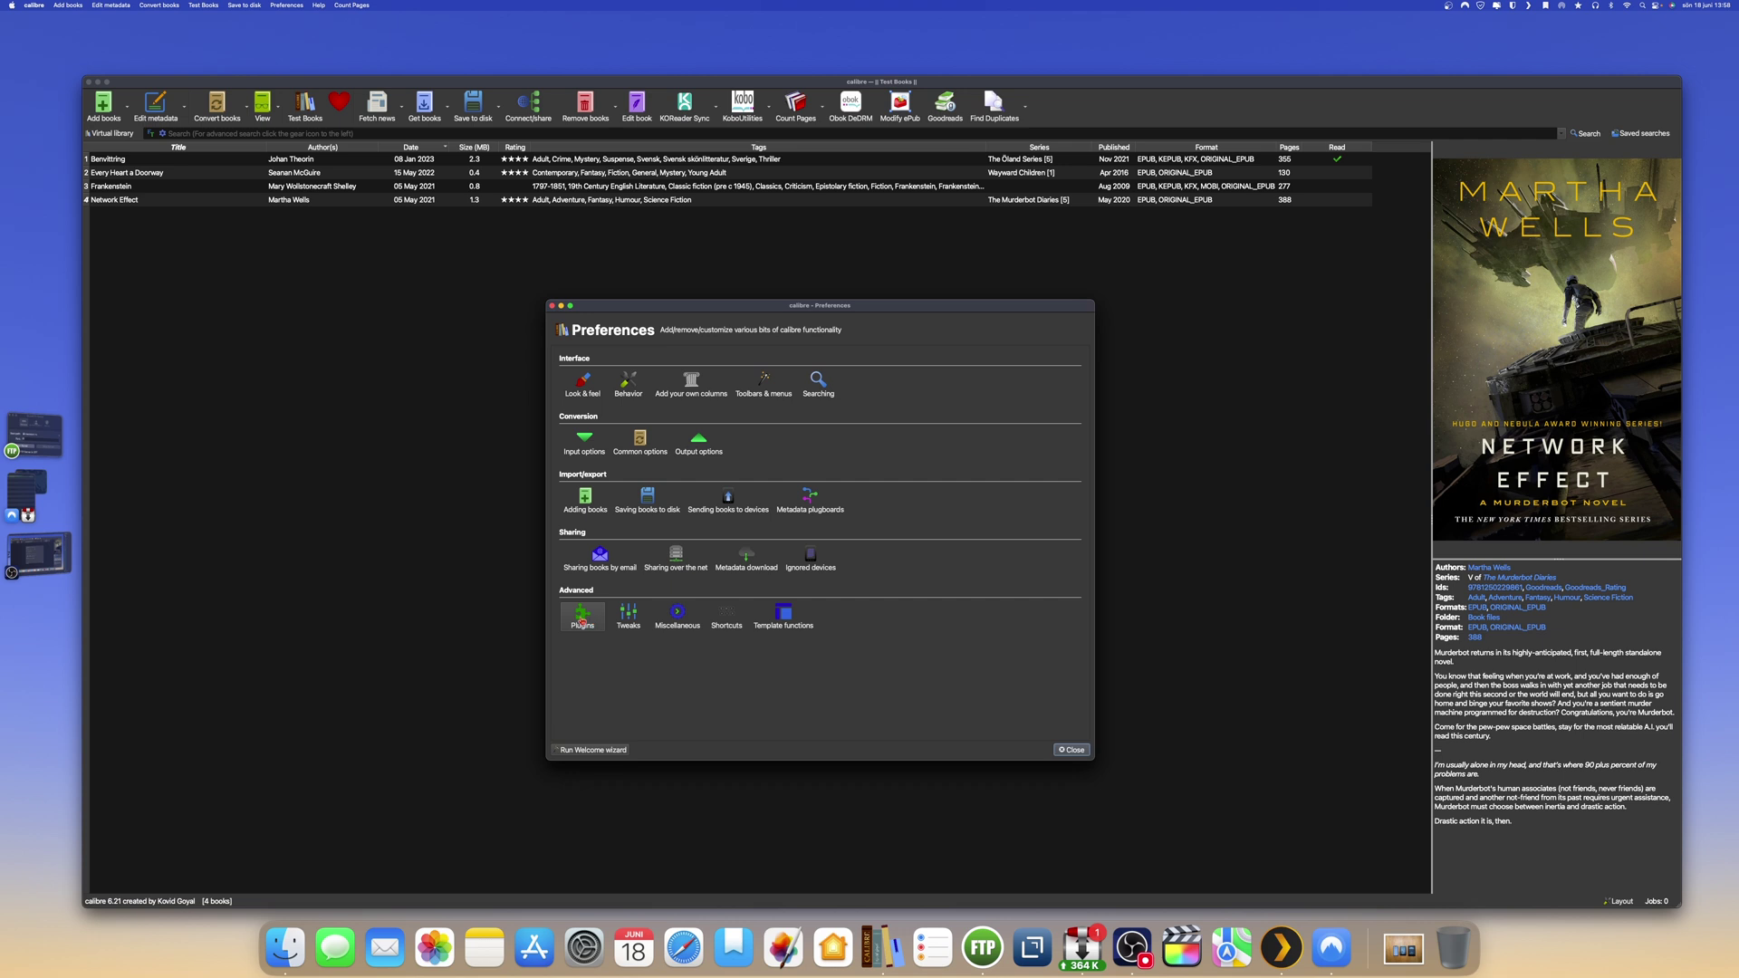
{"action": "left_click", "coordinate": [583, 615]}
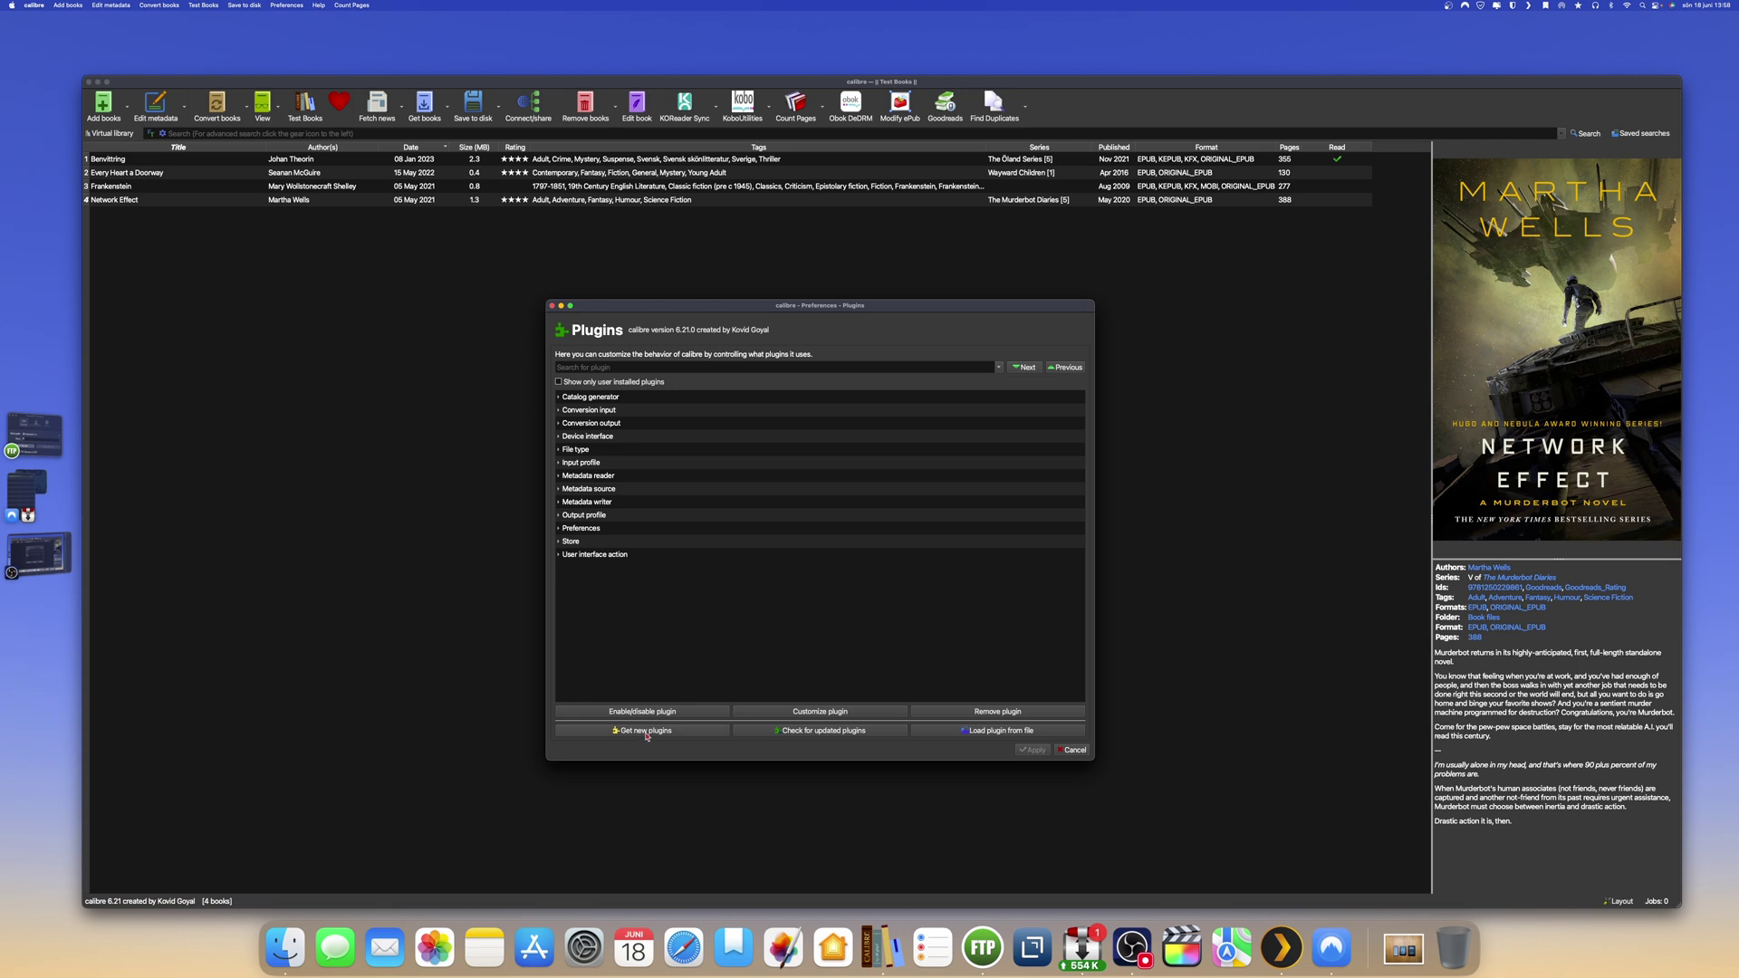
- Glance at the new-plugins catalogue, then cancel out of Plugins and Preferences without changes
{"action": "left_click", "coordinate": [647, 736]}
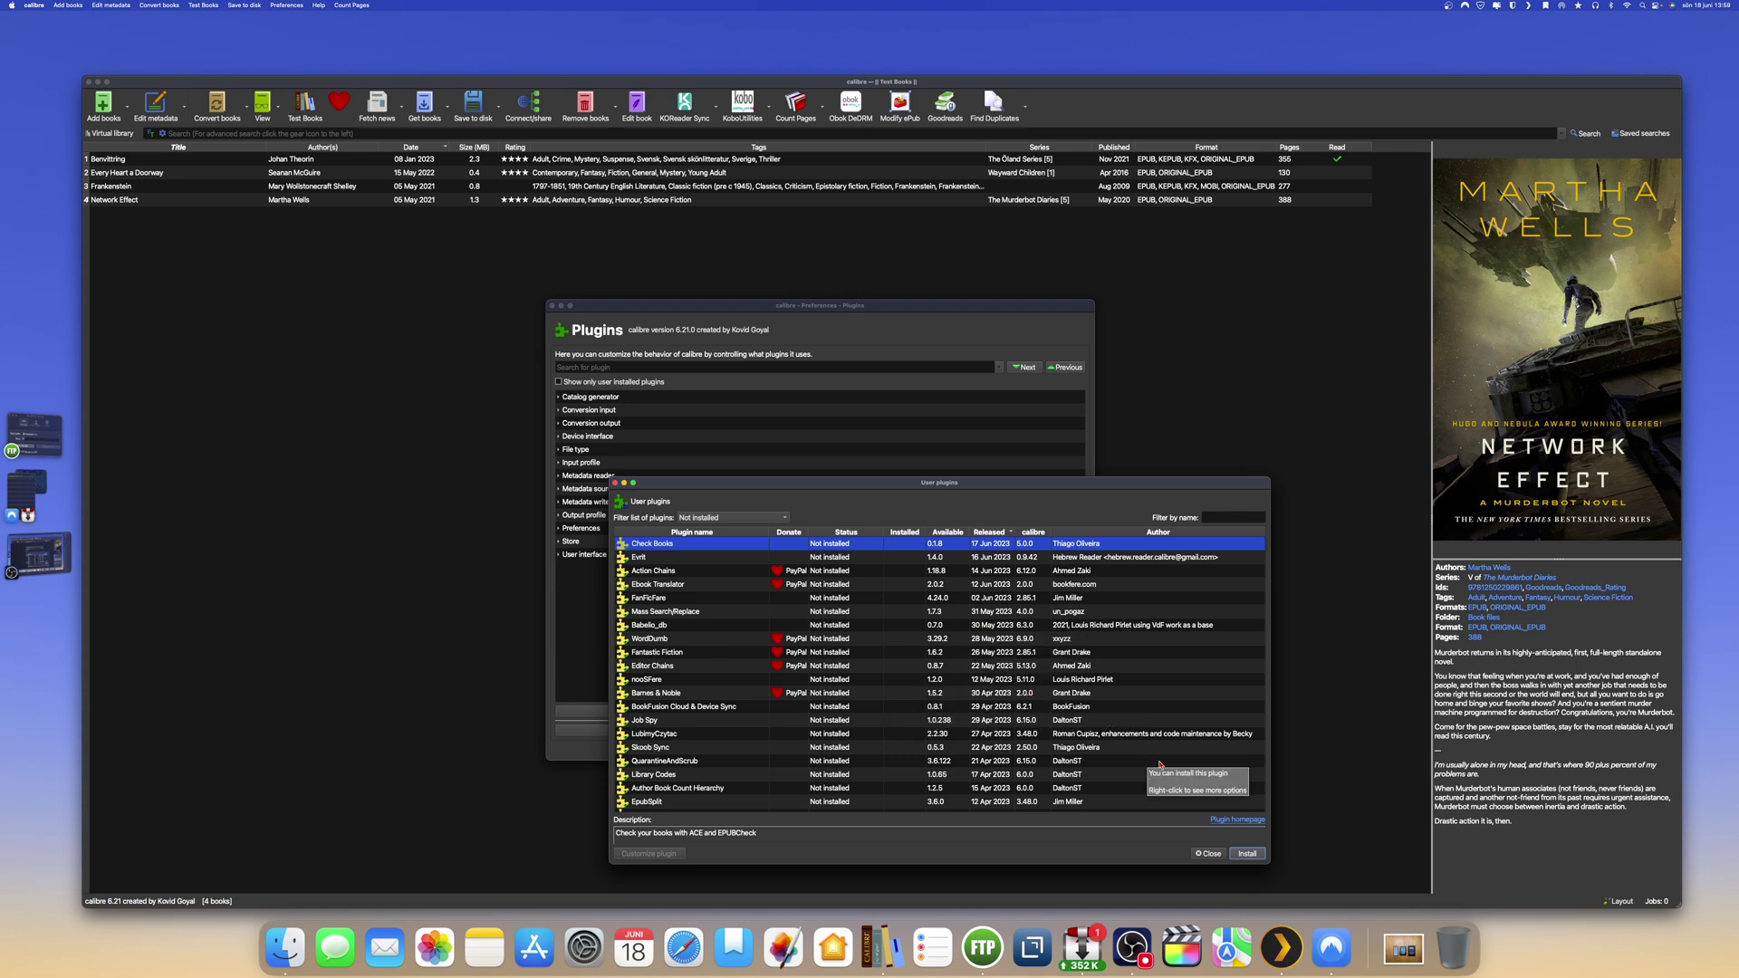
{"action": "left_click", "coordinate": [1209, 854]}
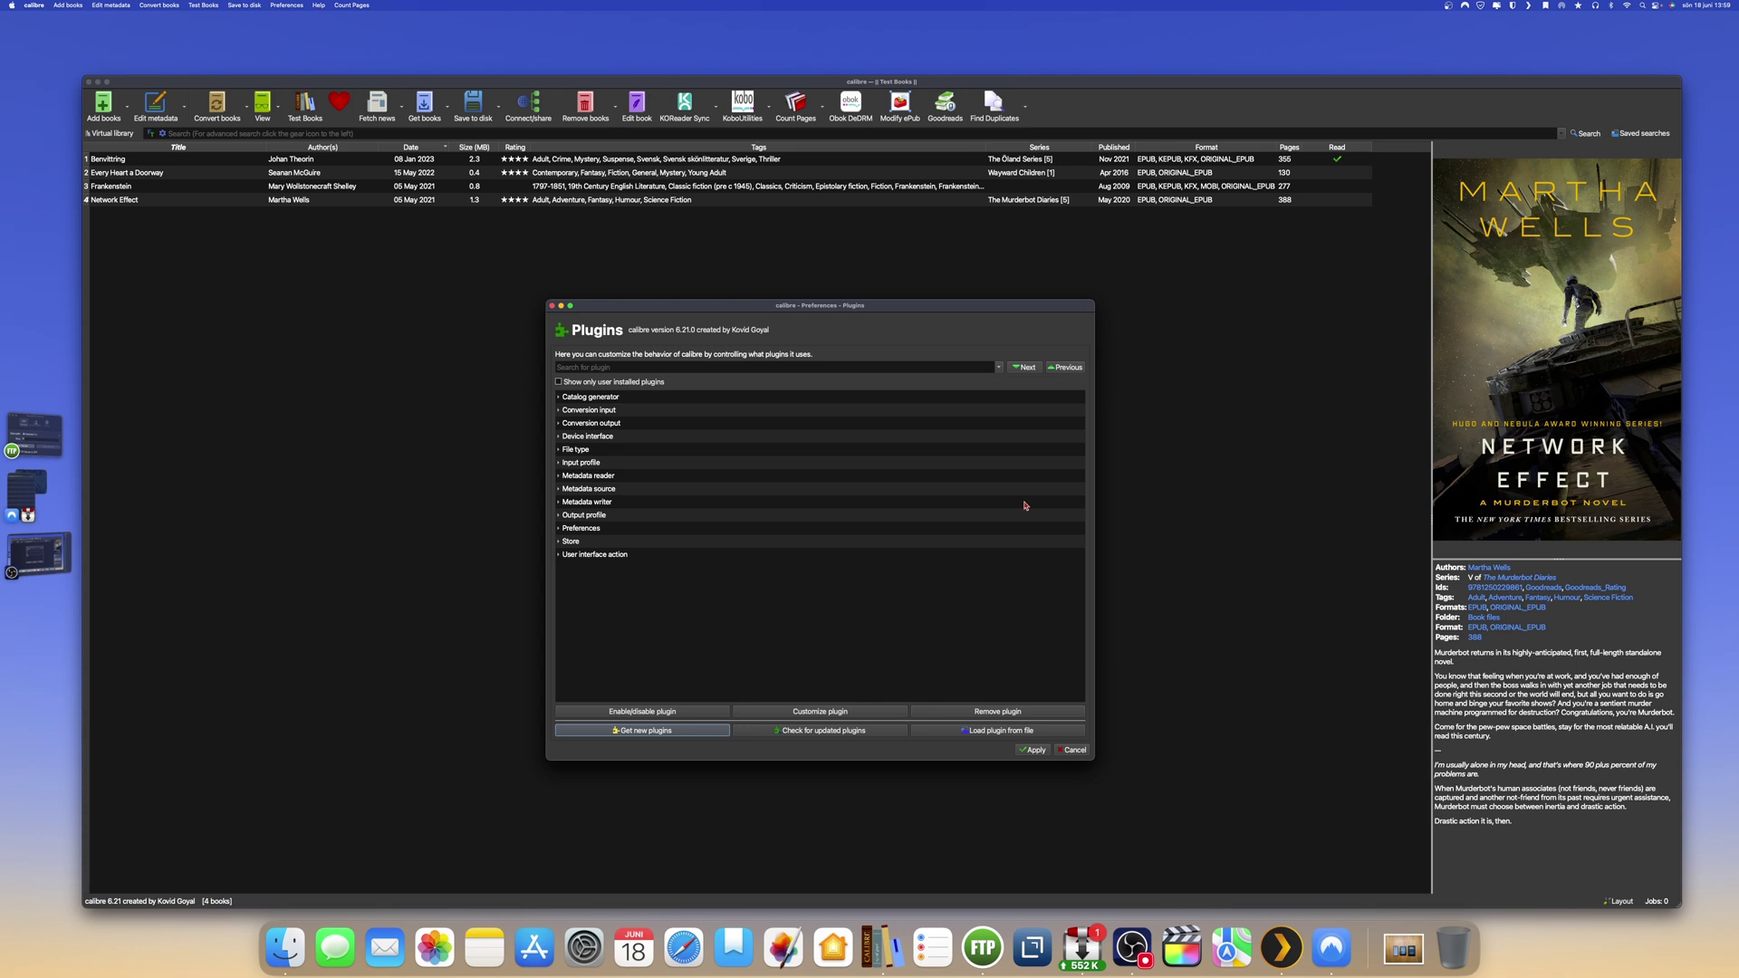
{"action": "left_click", "coordinate": [1072, 753]}
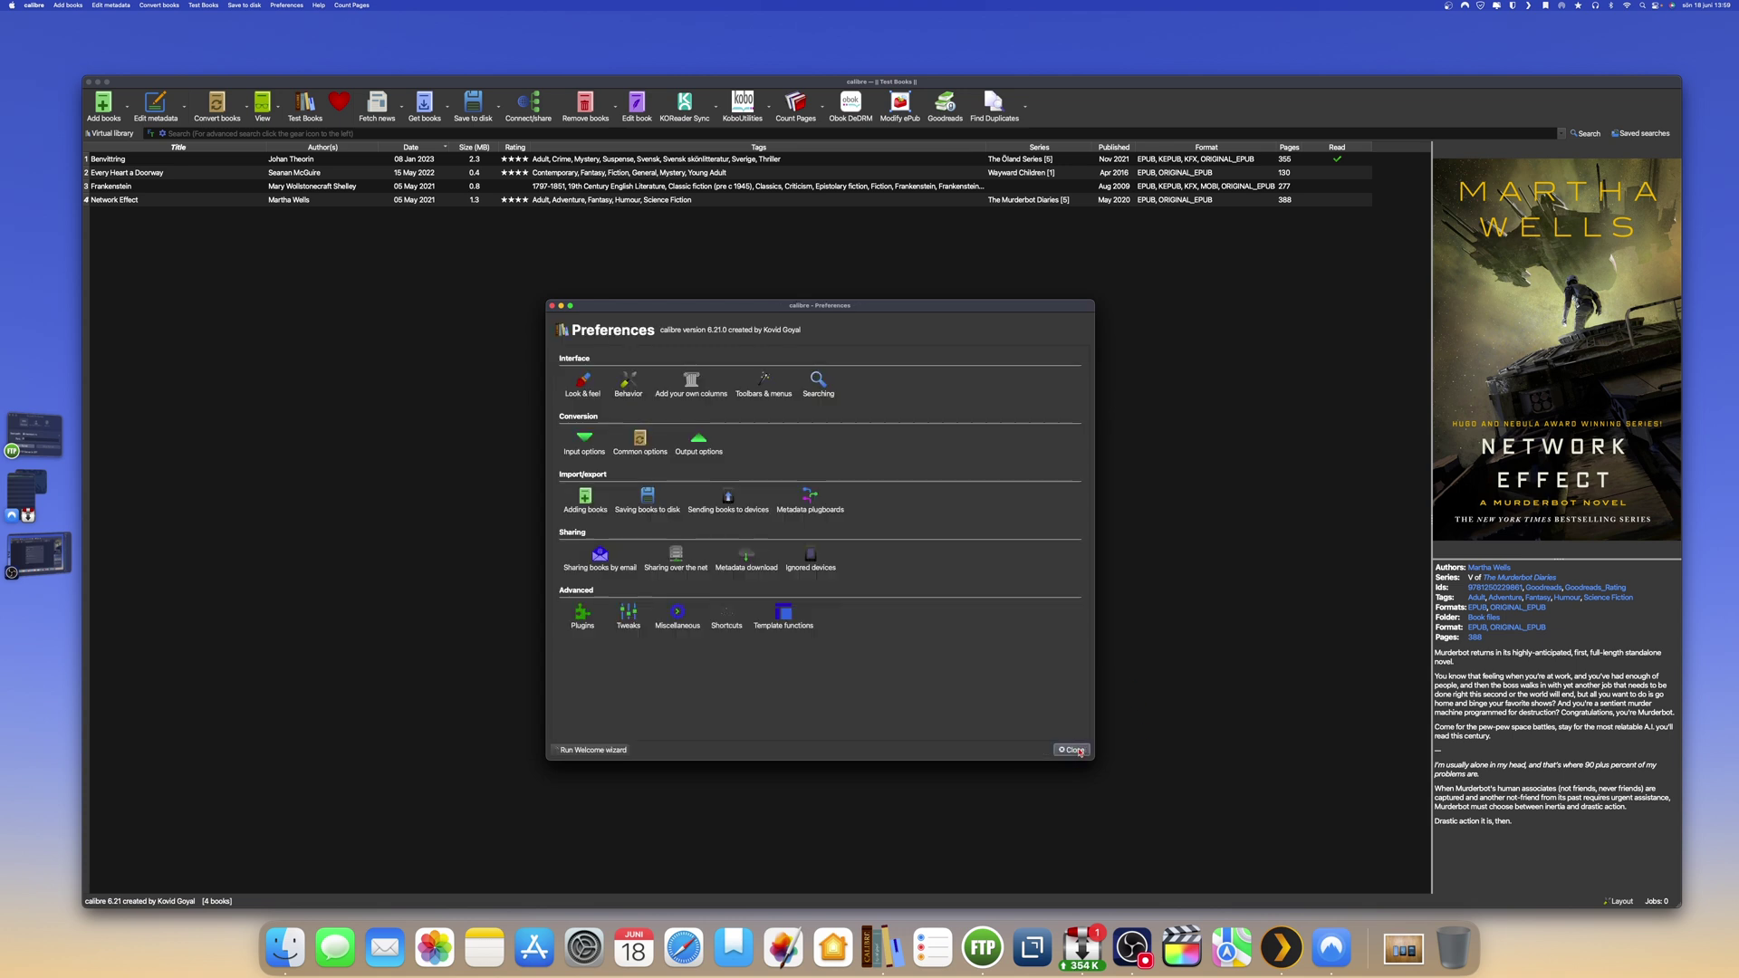
{"action": "left_click", "coordinate": [1067, 749]}
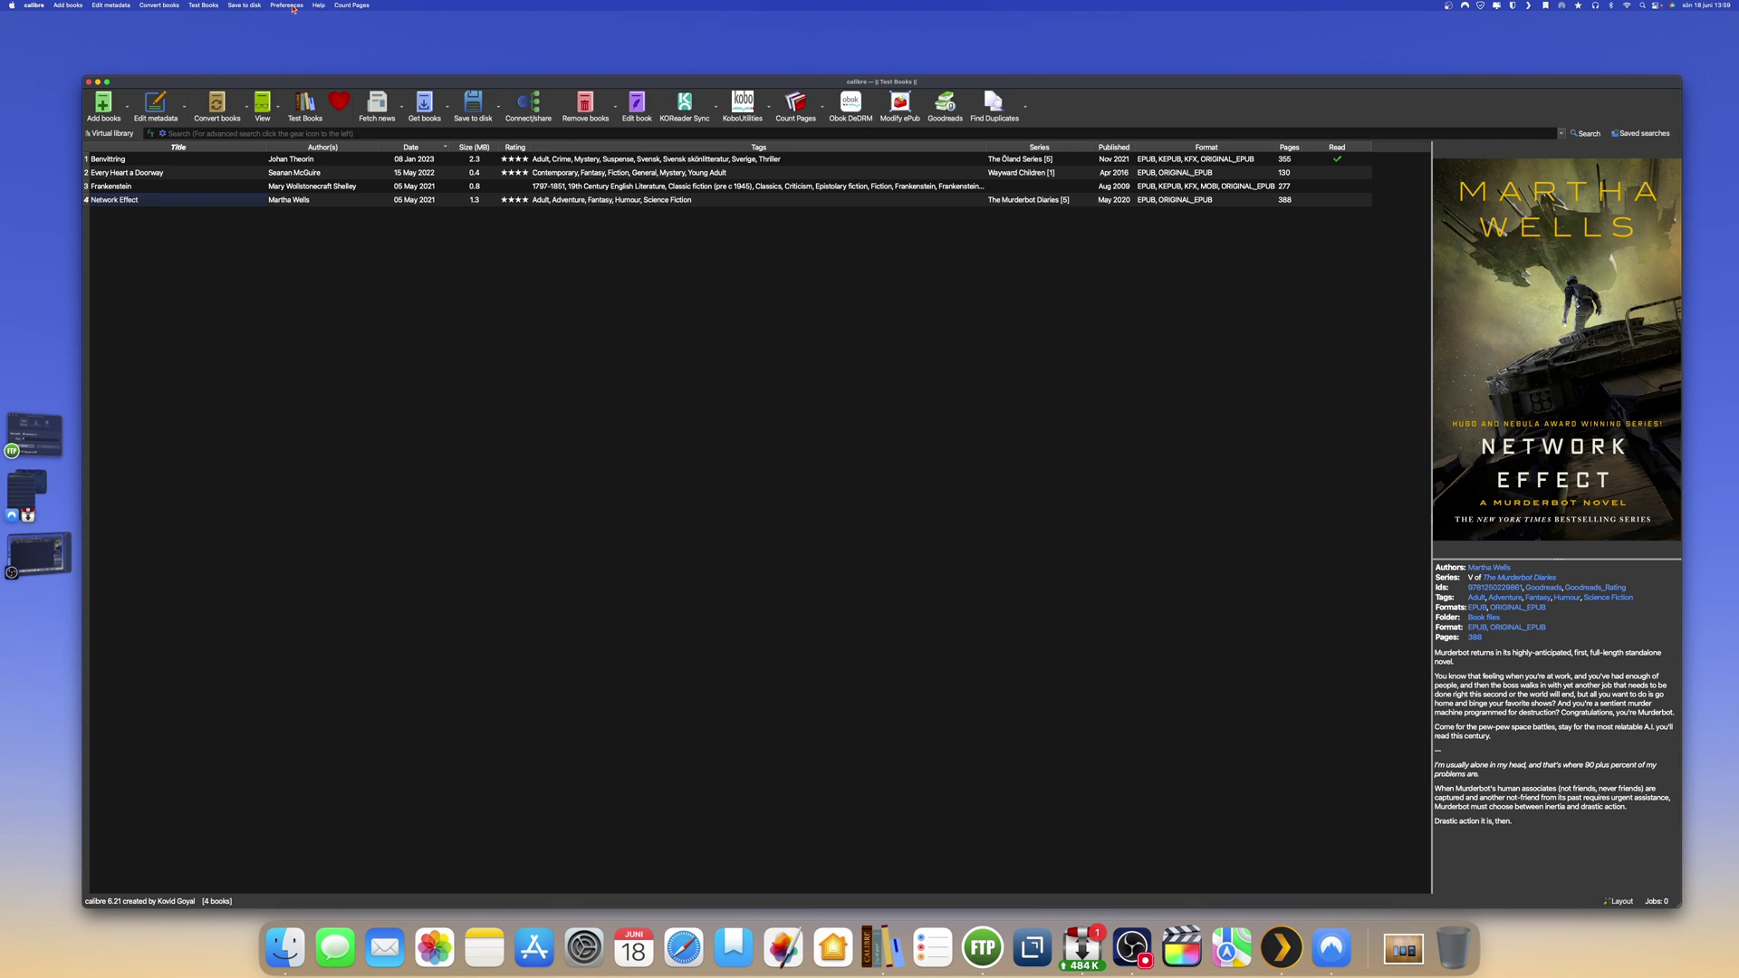
- Open the User plugins catalogue from Preferences > Get plugins to enhance calibre and reposition it
{"action": "left_click", "coordinate": [288, 5]}
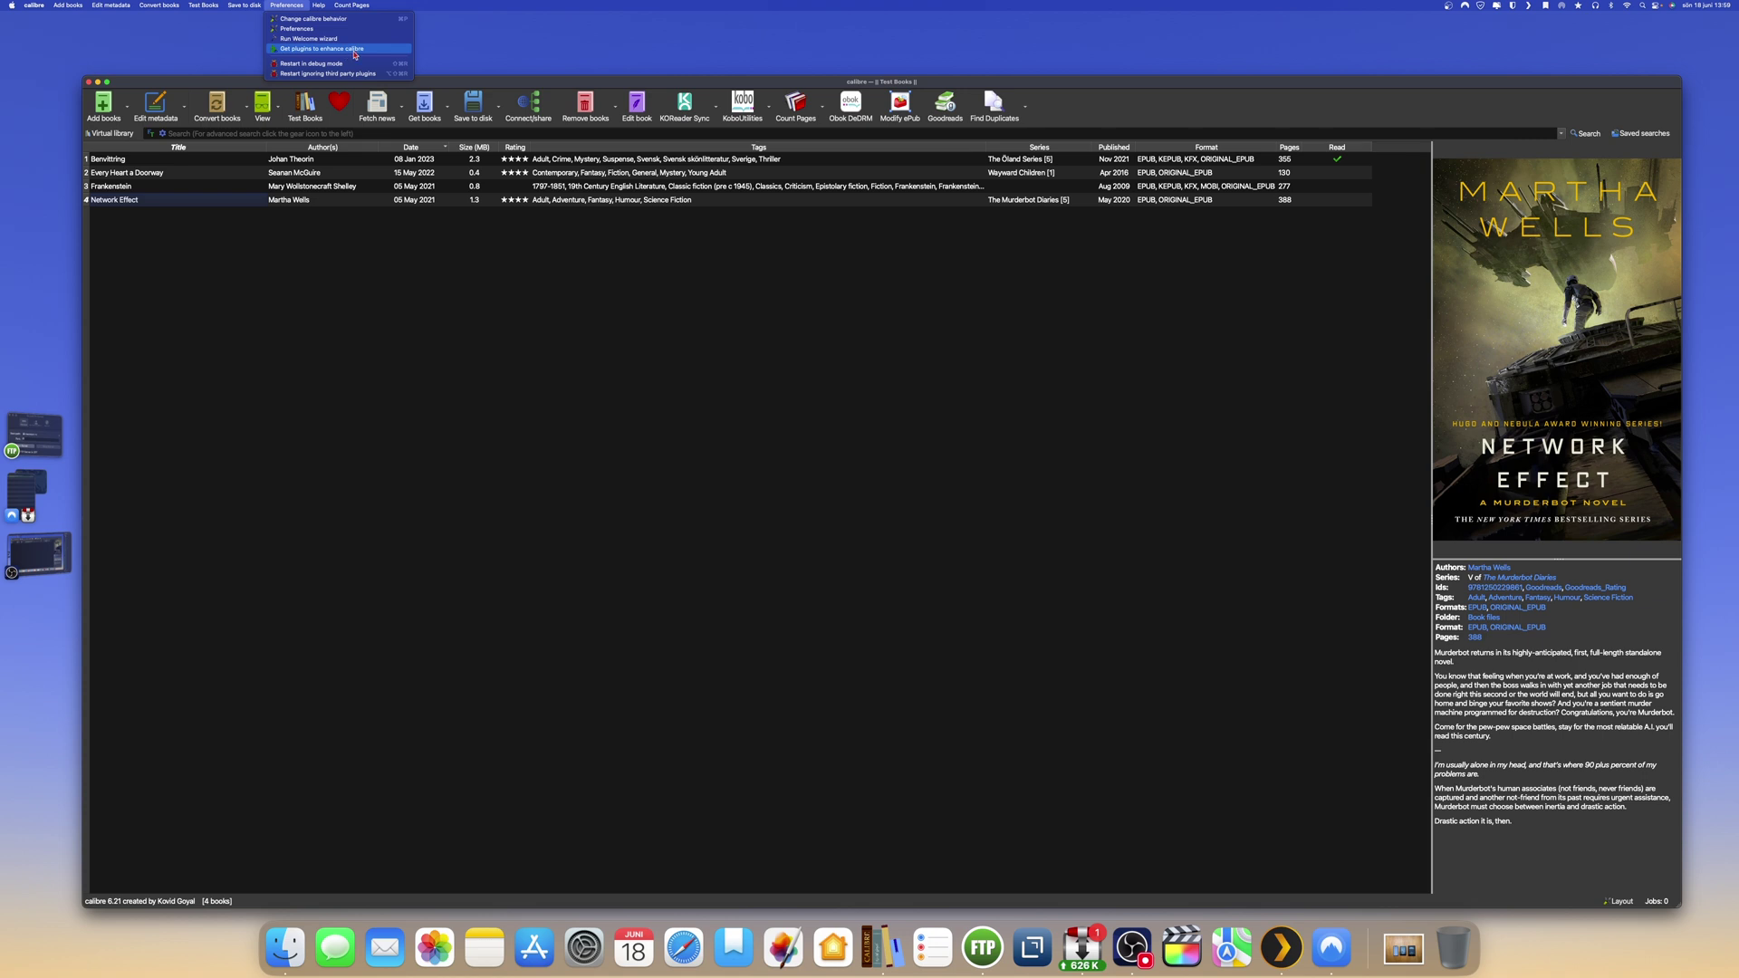
{"action": "left_click", "coordinate": [354, 53]}
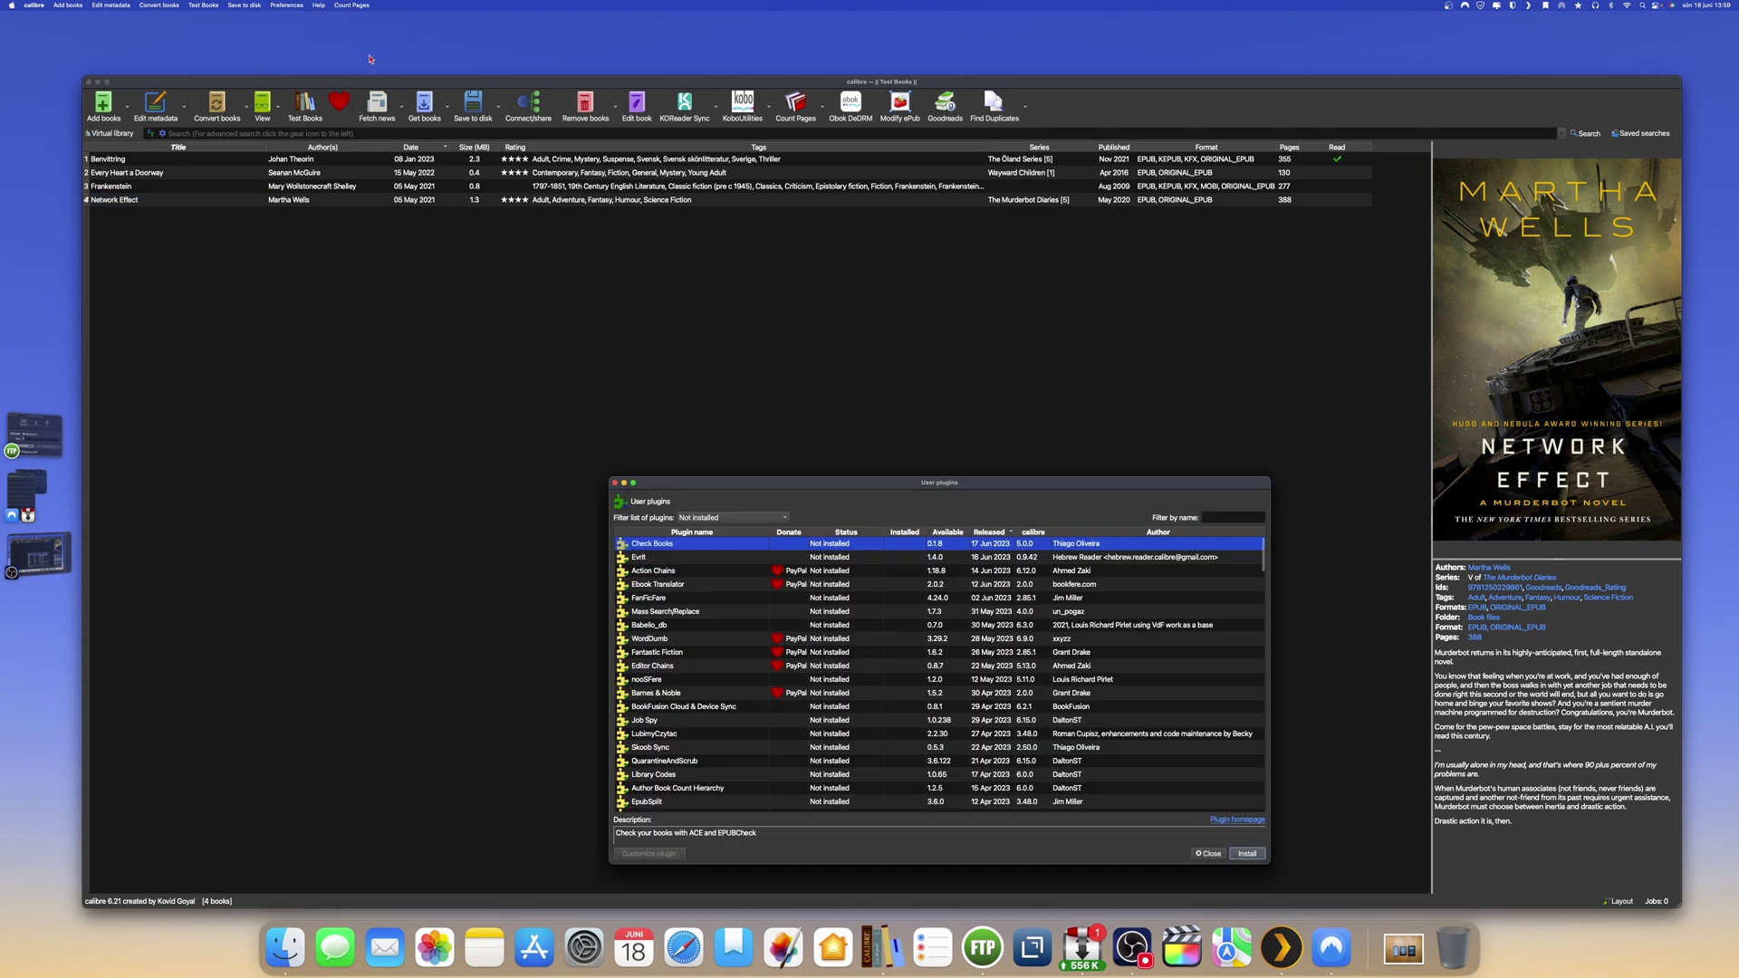
{"action": "left_click_drag", "start_coordinate": [921, 486], "coordinate": [893, 380]}
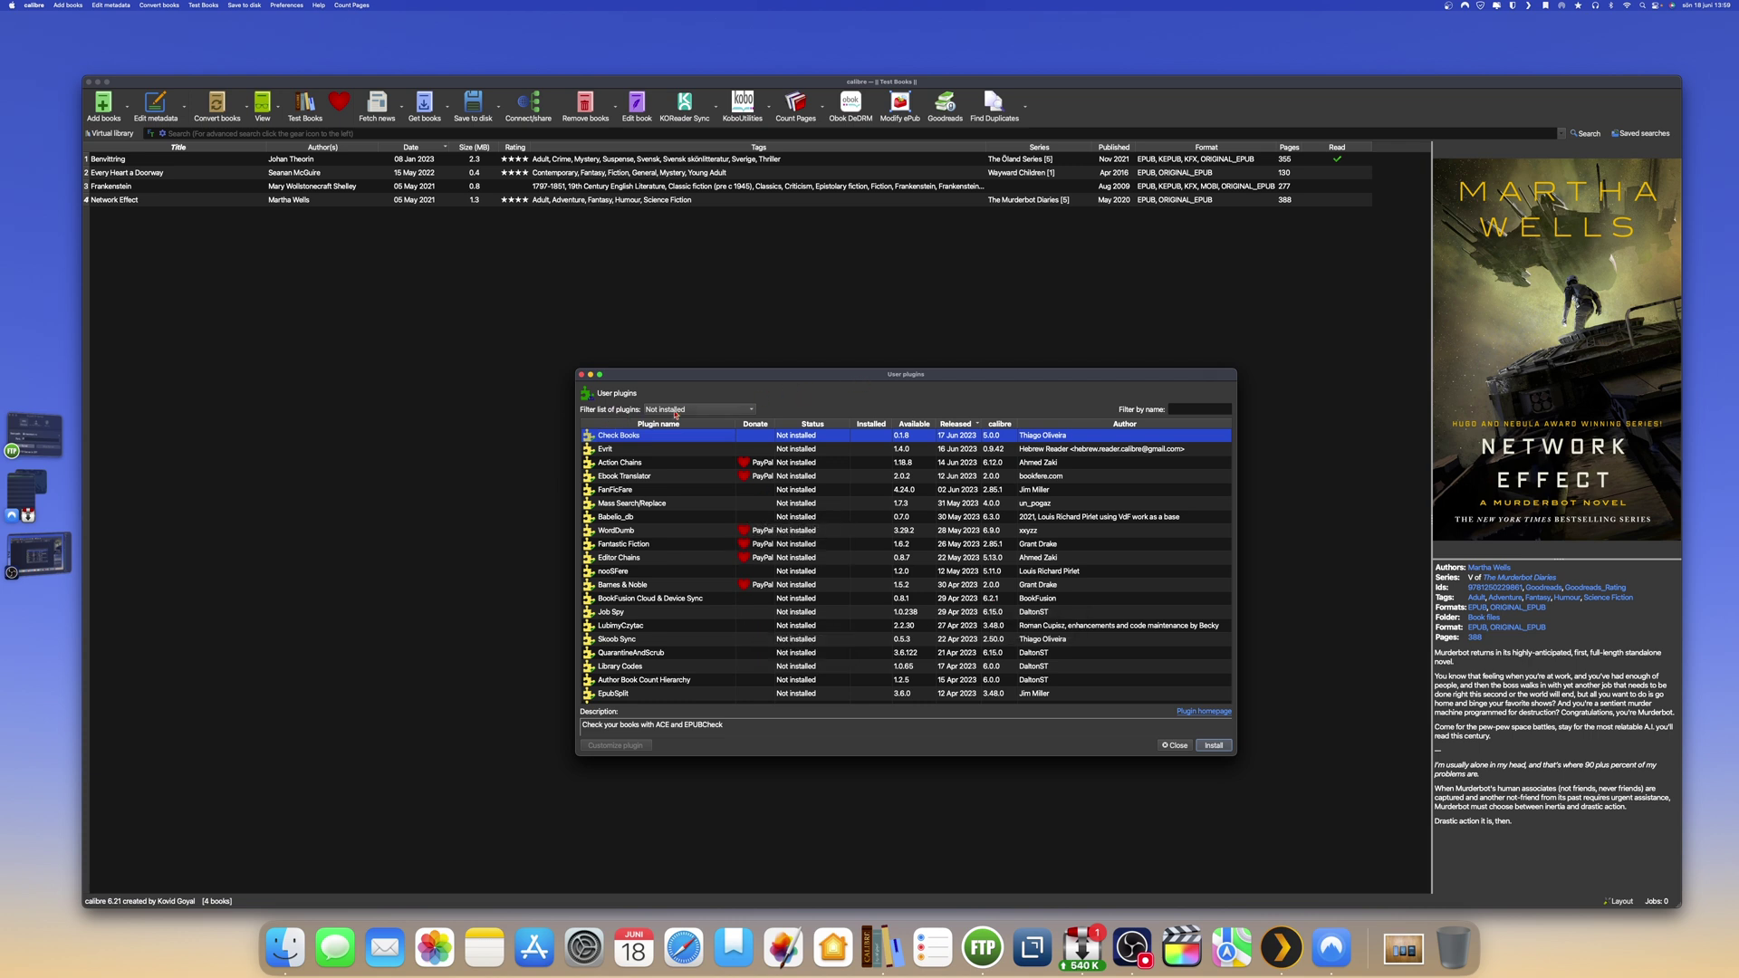
- Filter plugins to Installed and read the KePub Output, KFX Input, KFX Output and Modify ePub descriptions
{"action": "left_click", "coordinate": [751, 411]}
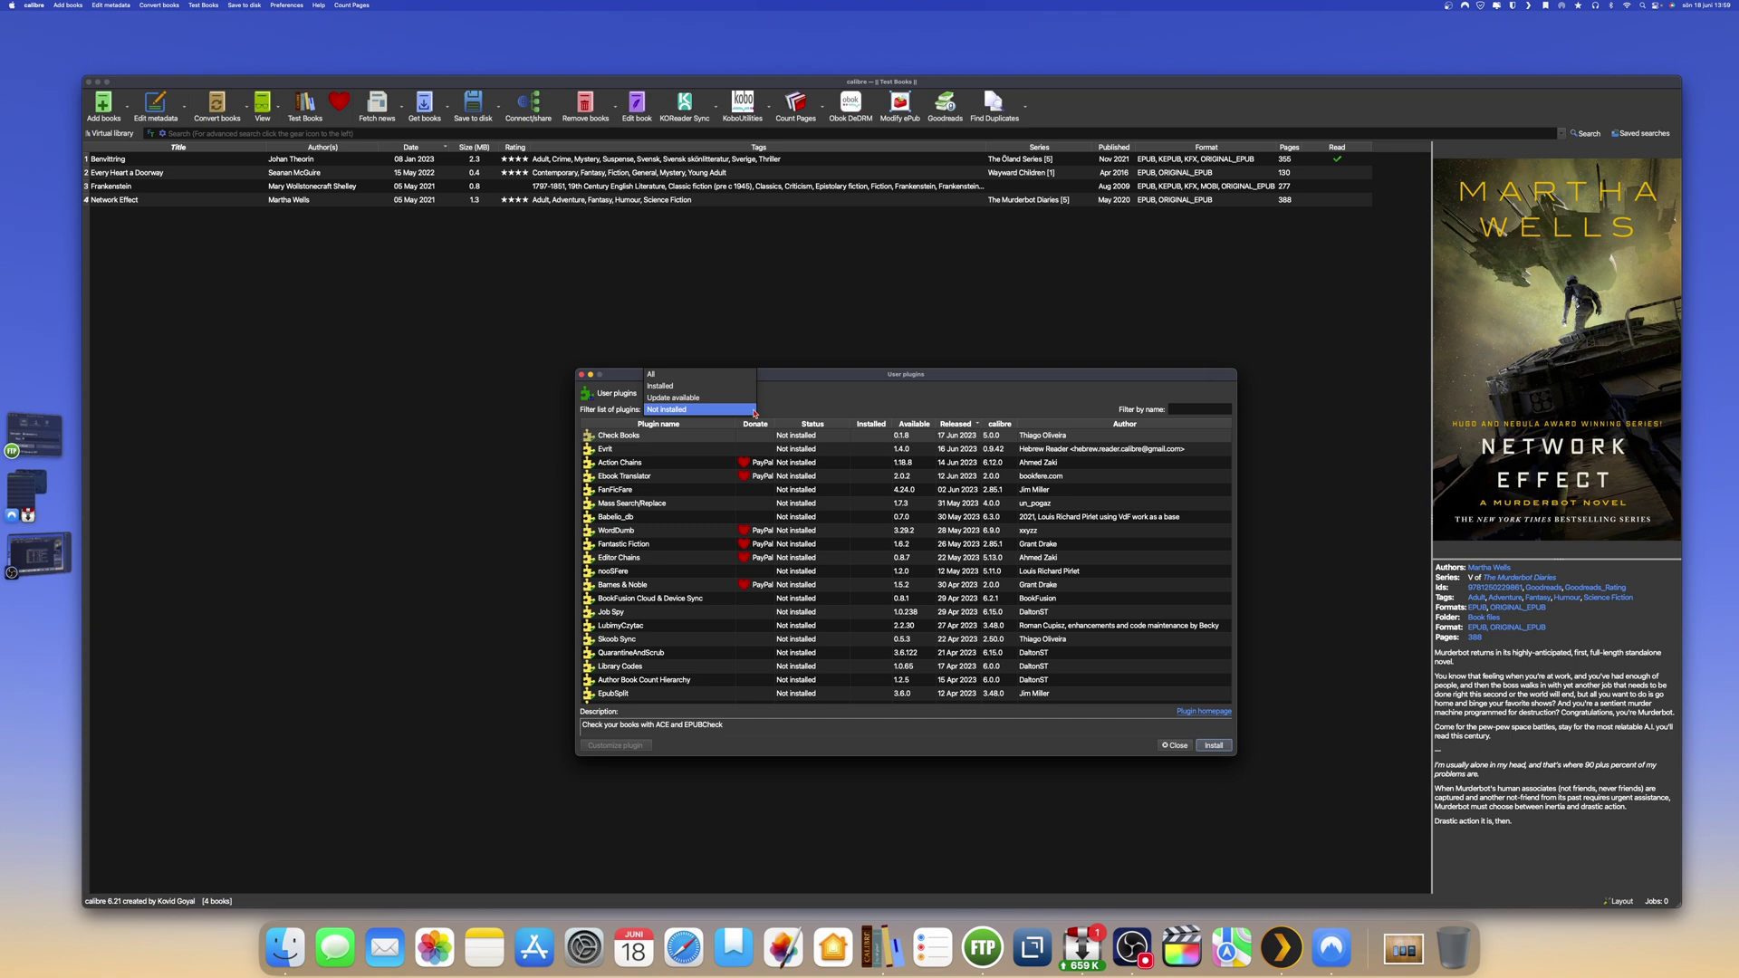
{"action": "left_click", "coordinate": [716, 386]}
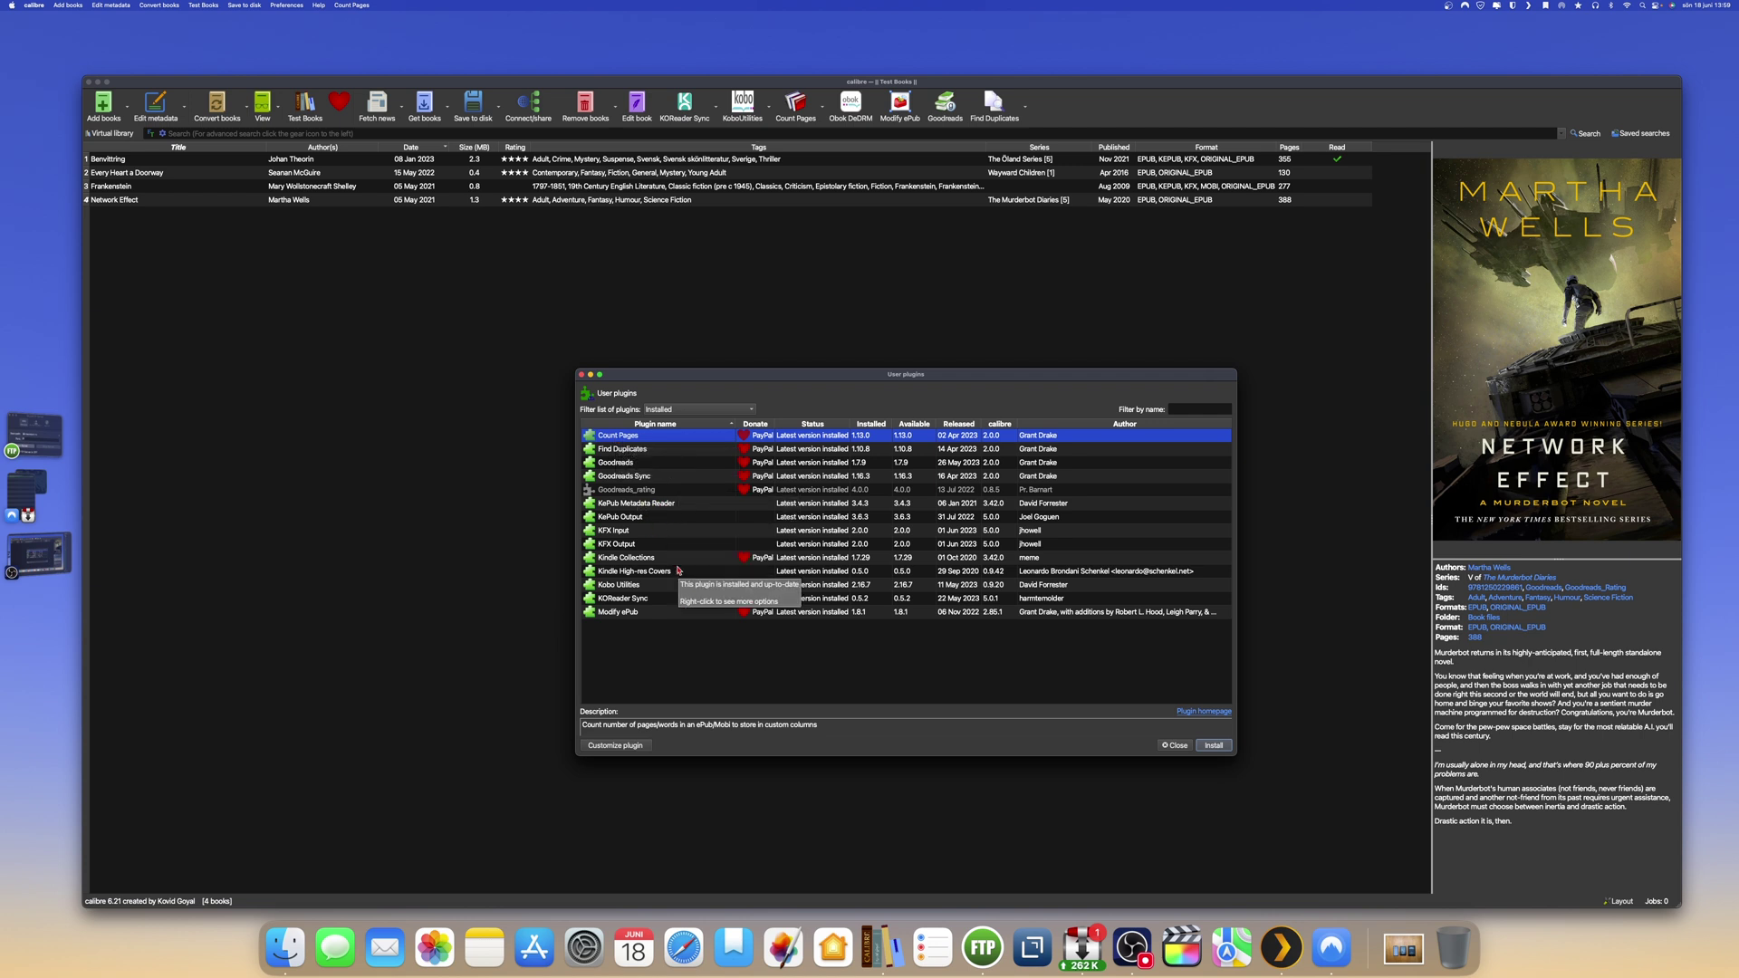
{"action": "left_click", "coordinate": [627, 518]}
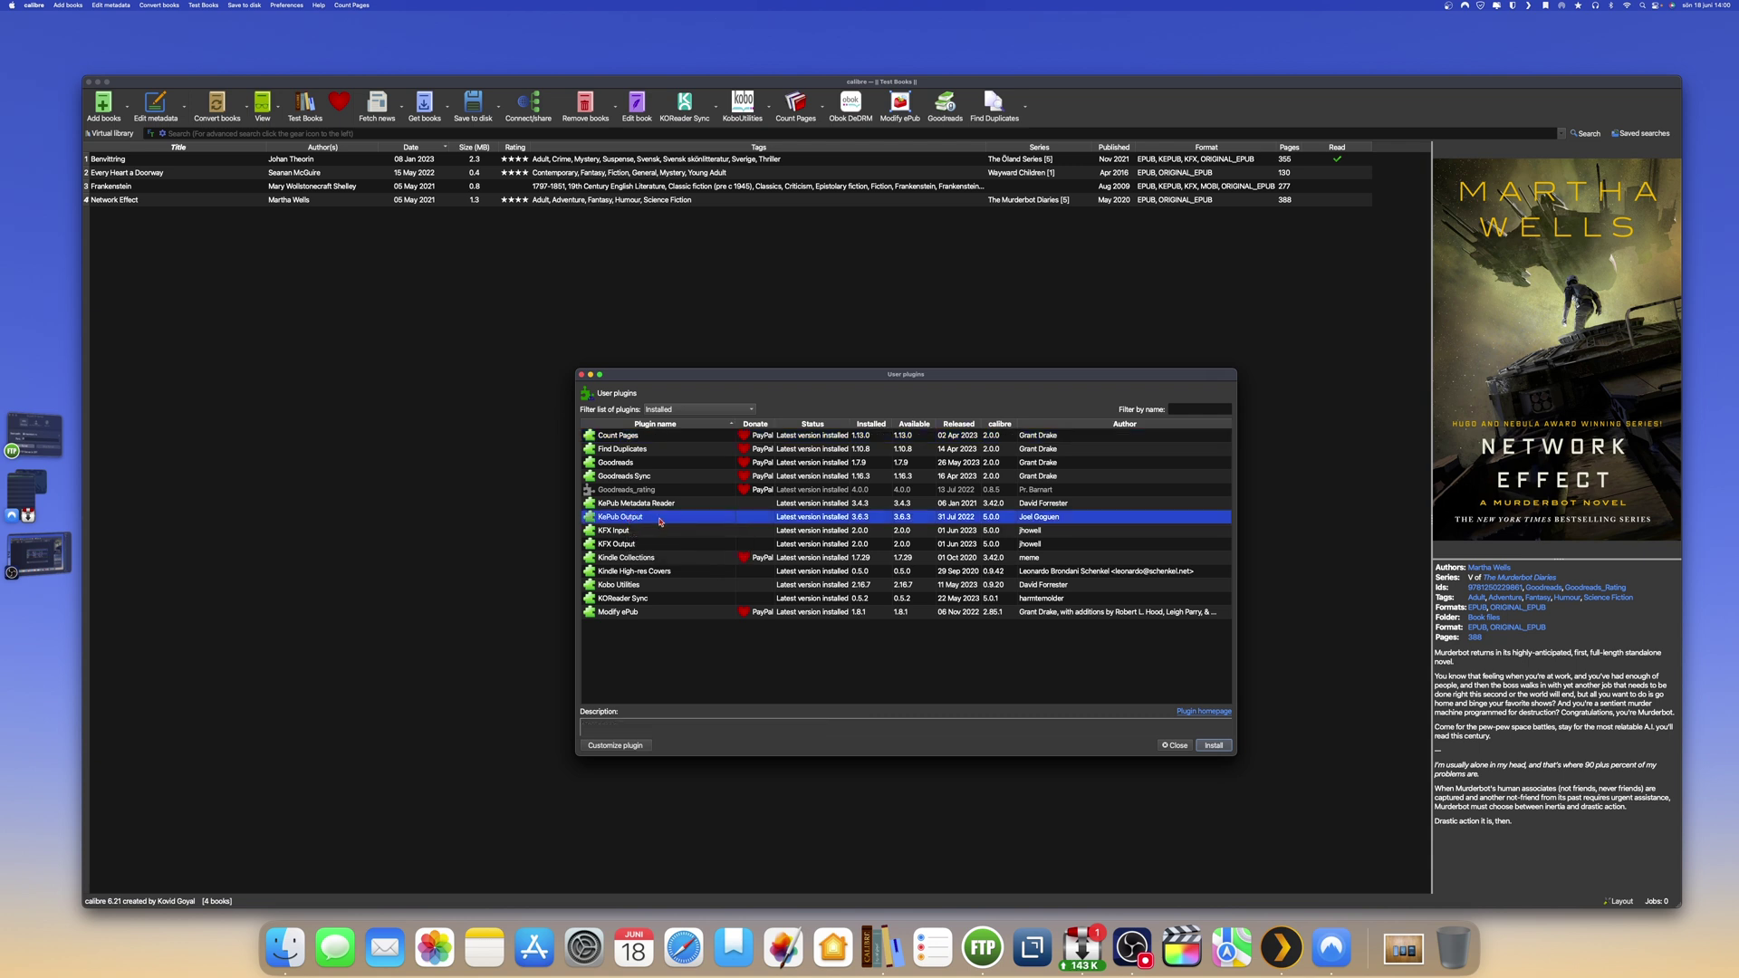
{"action": "left_click", "coordinate": [645, 533]}
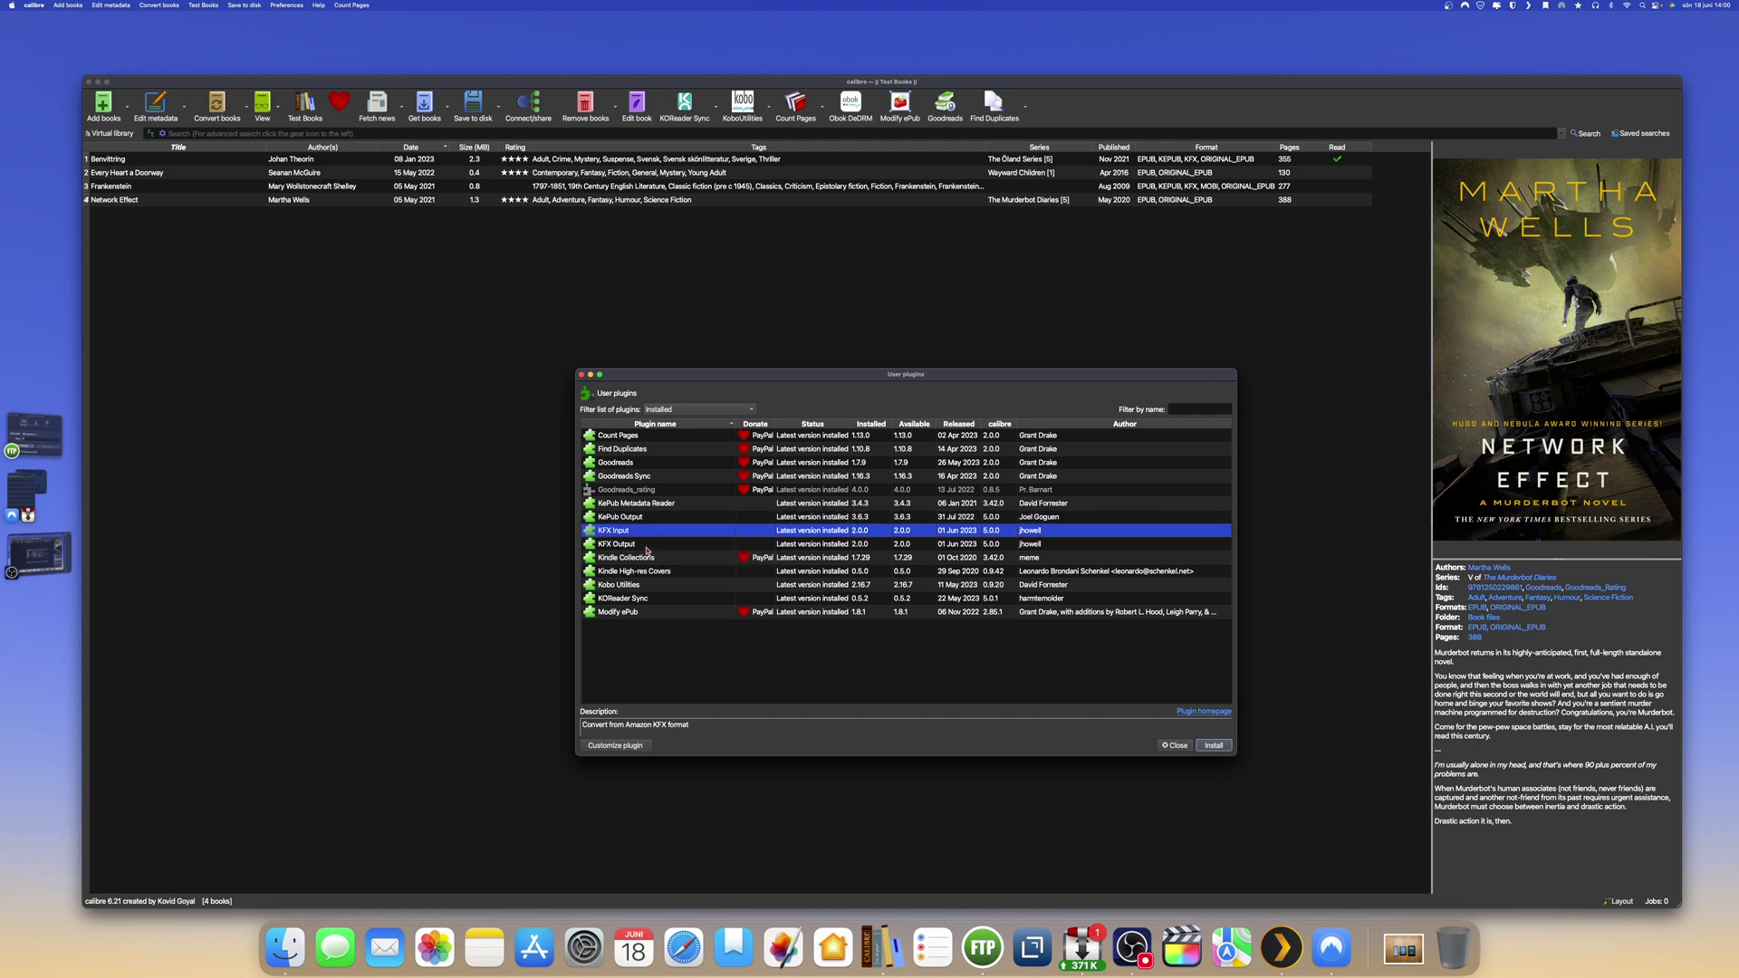
{"action": "left_click", "coordinate": [645, 546]}
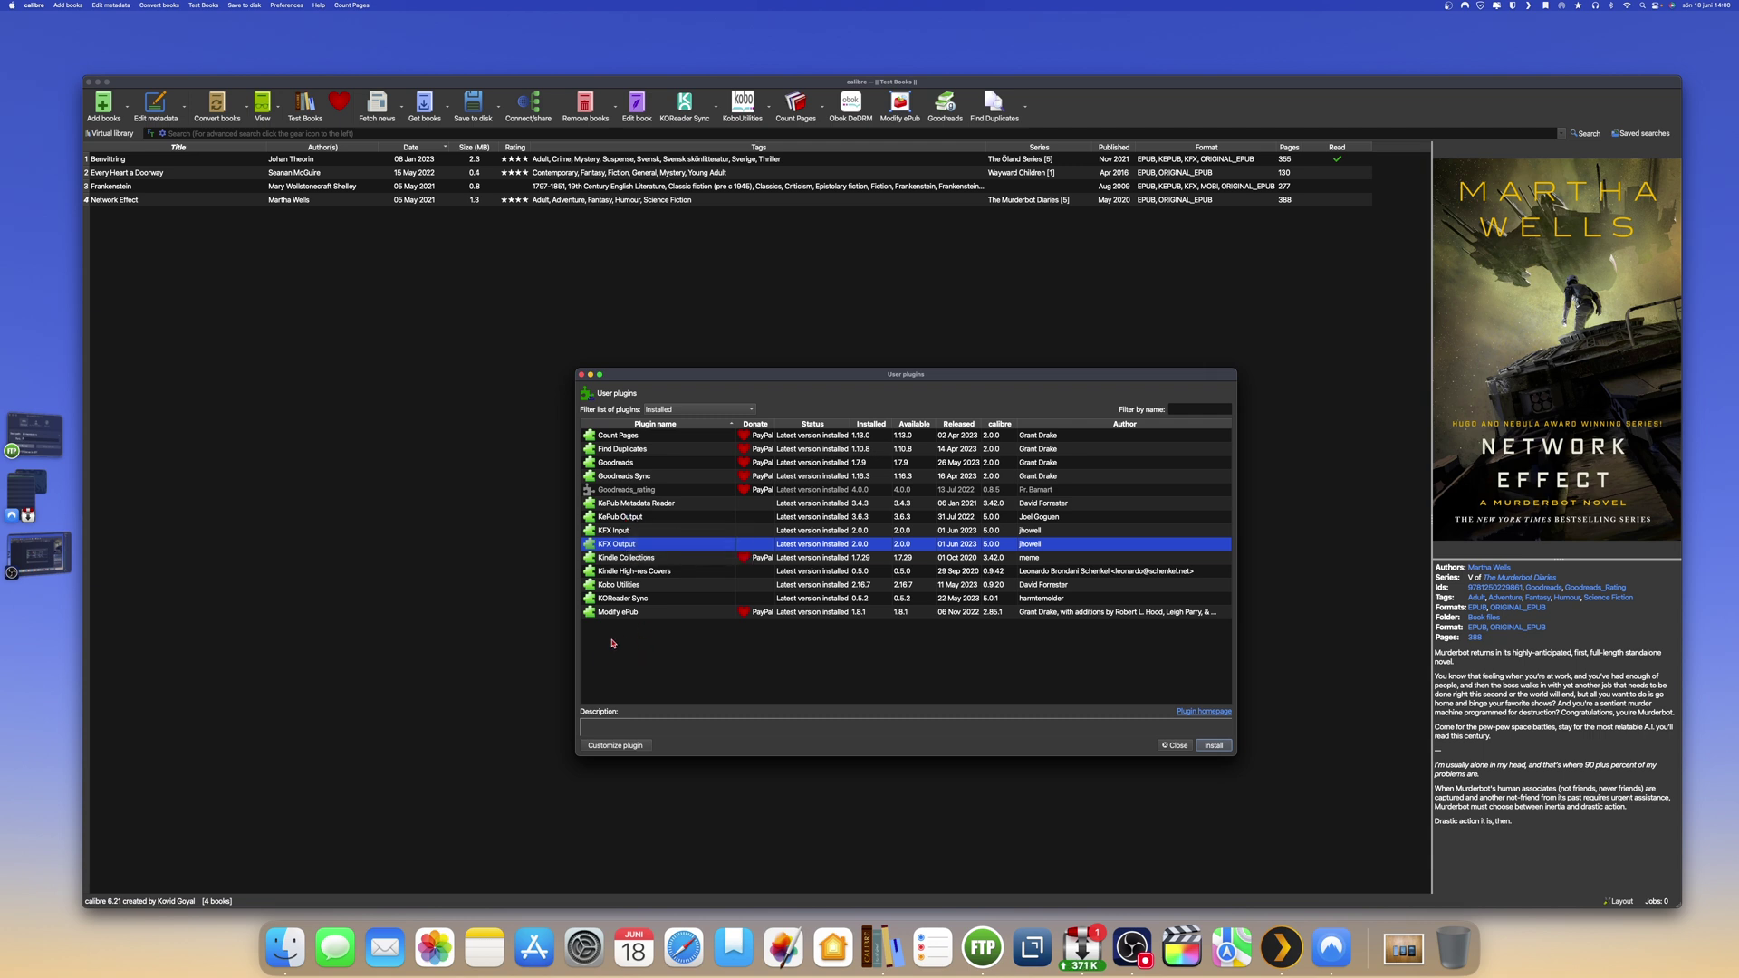
{"action": "left_click", "coordinate": [629, 614]}
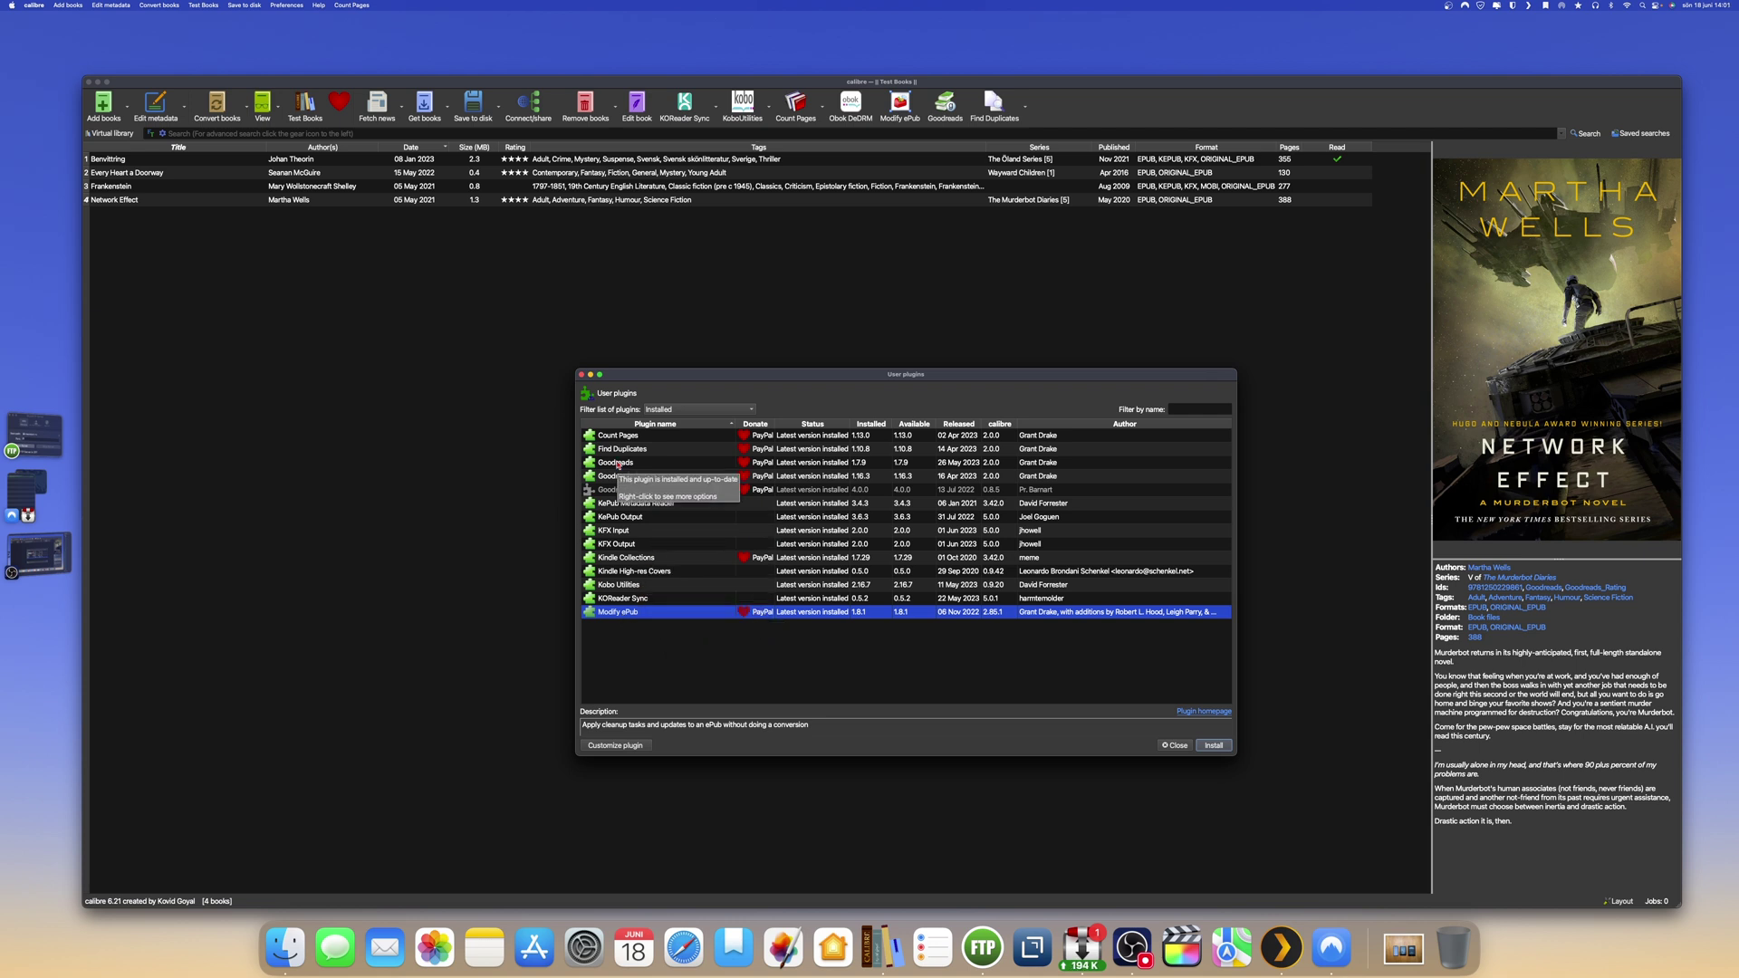
- Review the Count Pages and Modify ePub descriptions, then close the User plugins catalogue
{"action": "left_click", "coordinate": [631, 438]}
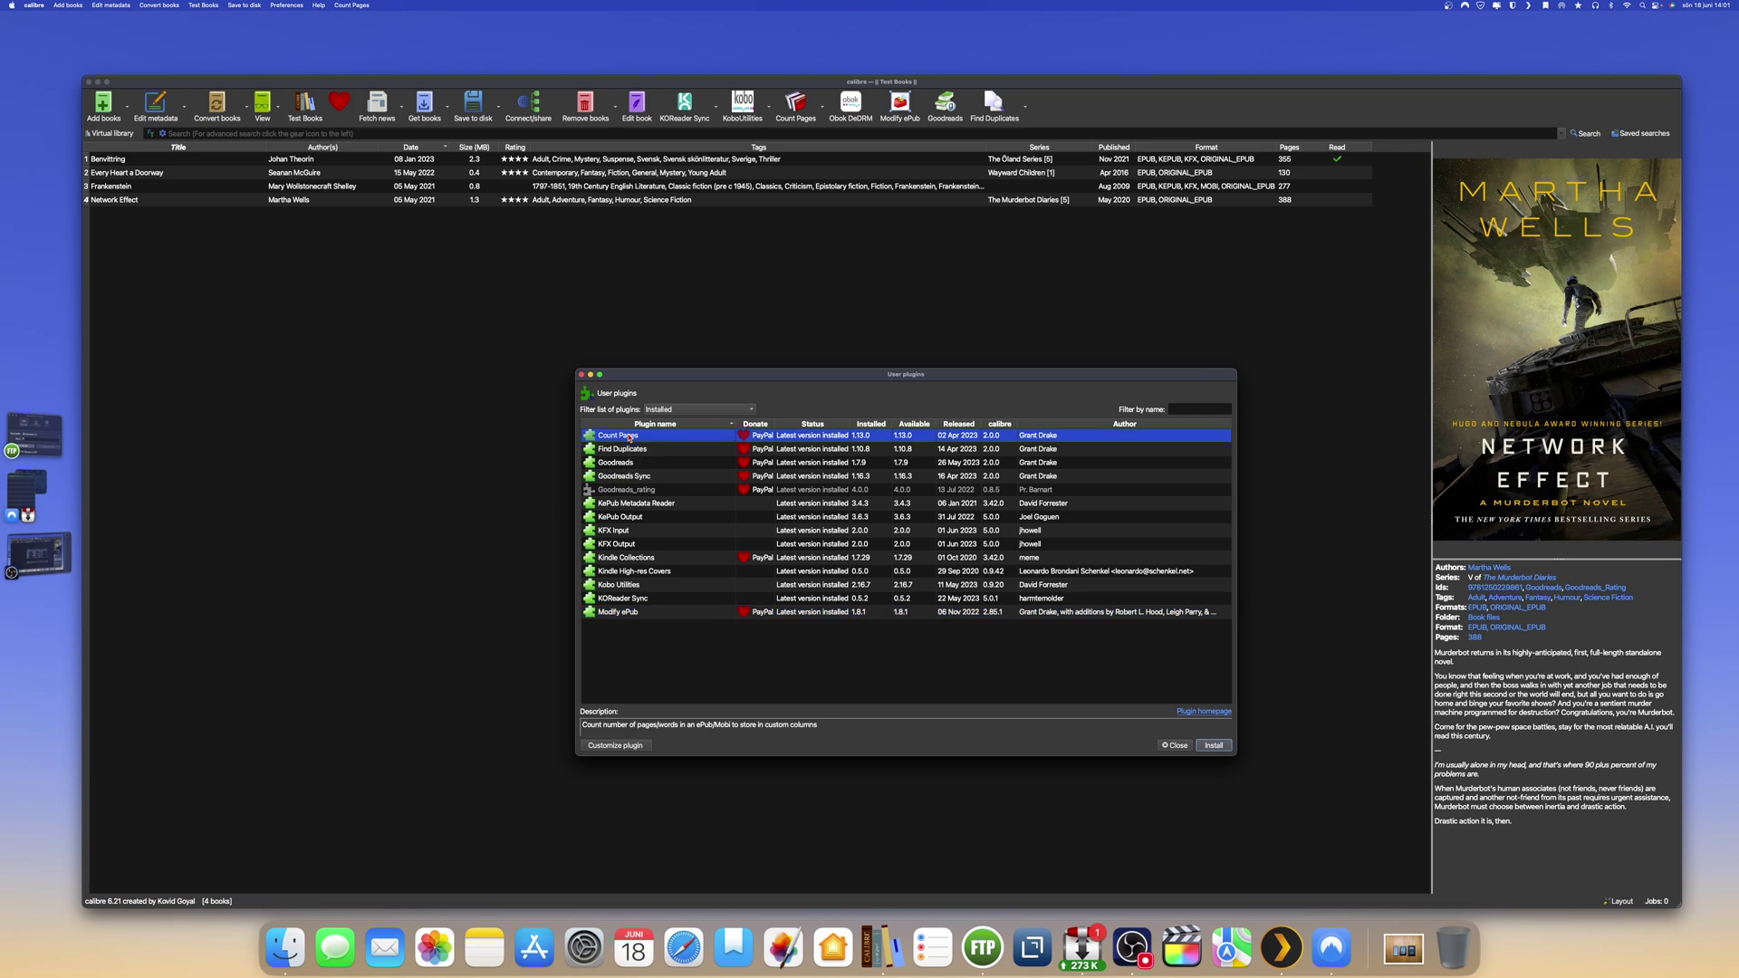
{"action": "left_click", "coordinate": [620, 613]}
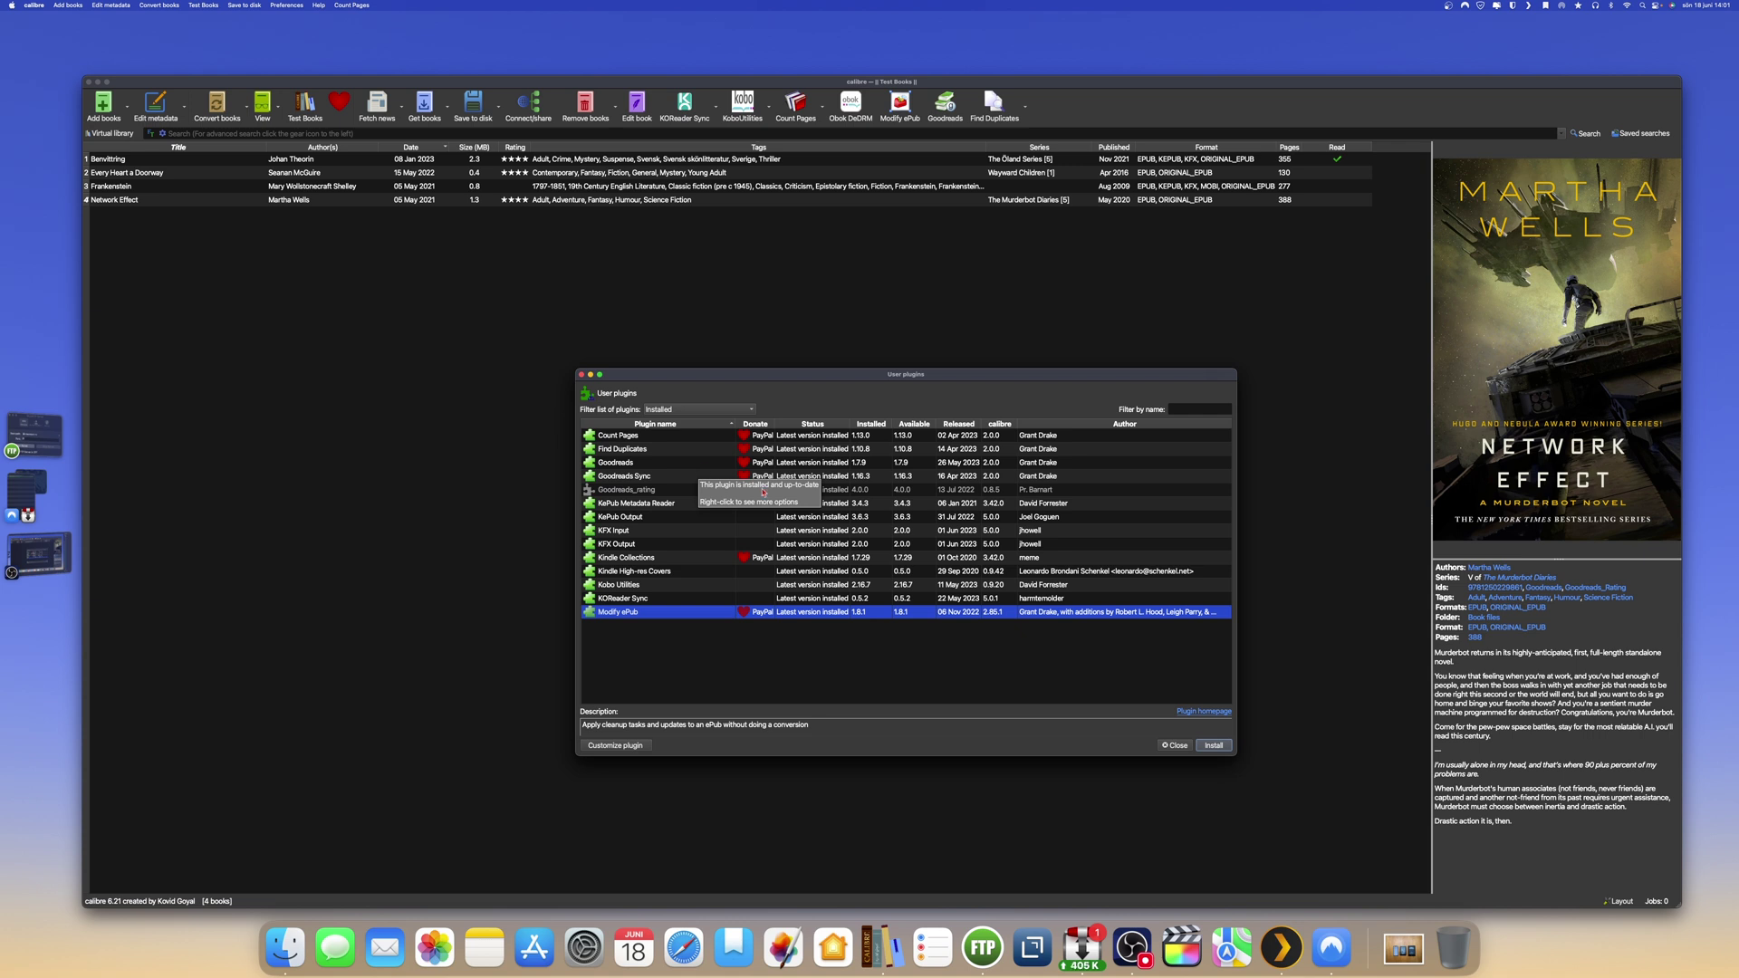
{"action": "left_click", "coordinate": [1174, 745]}
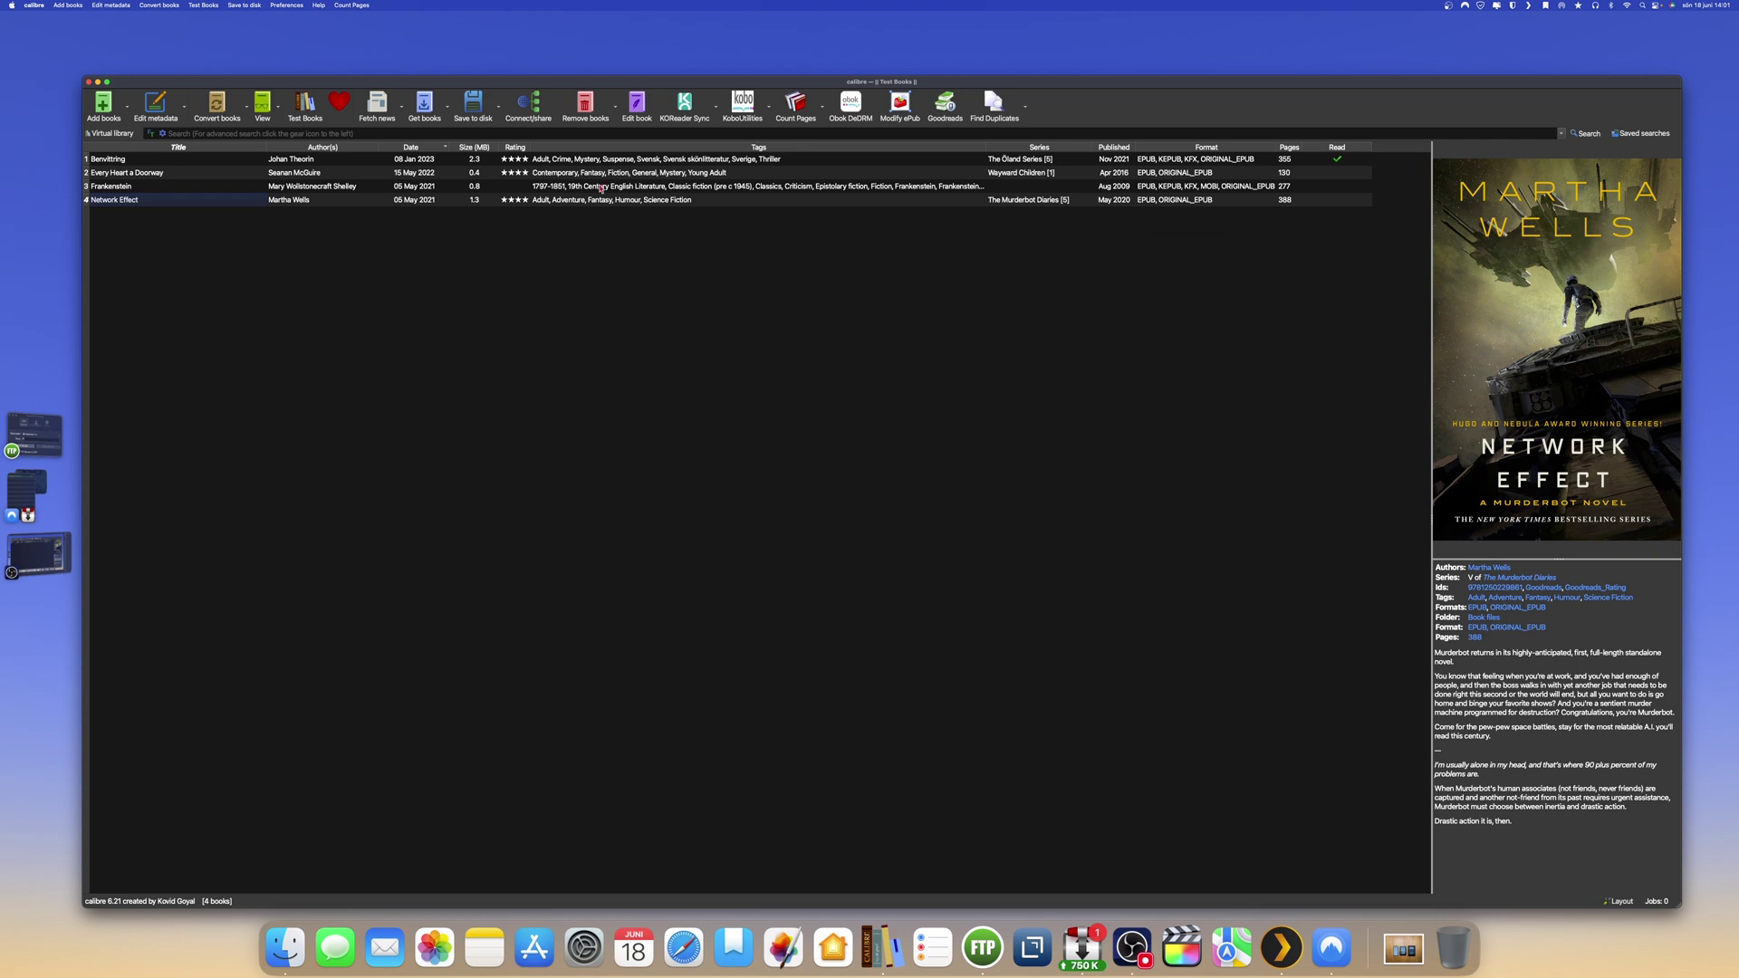
- Reopen the plugin catalogue from the Preferences menu and filter it to Installed
{"action": "left_click", "coordinate": [286, 4]}
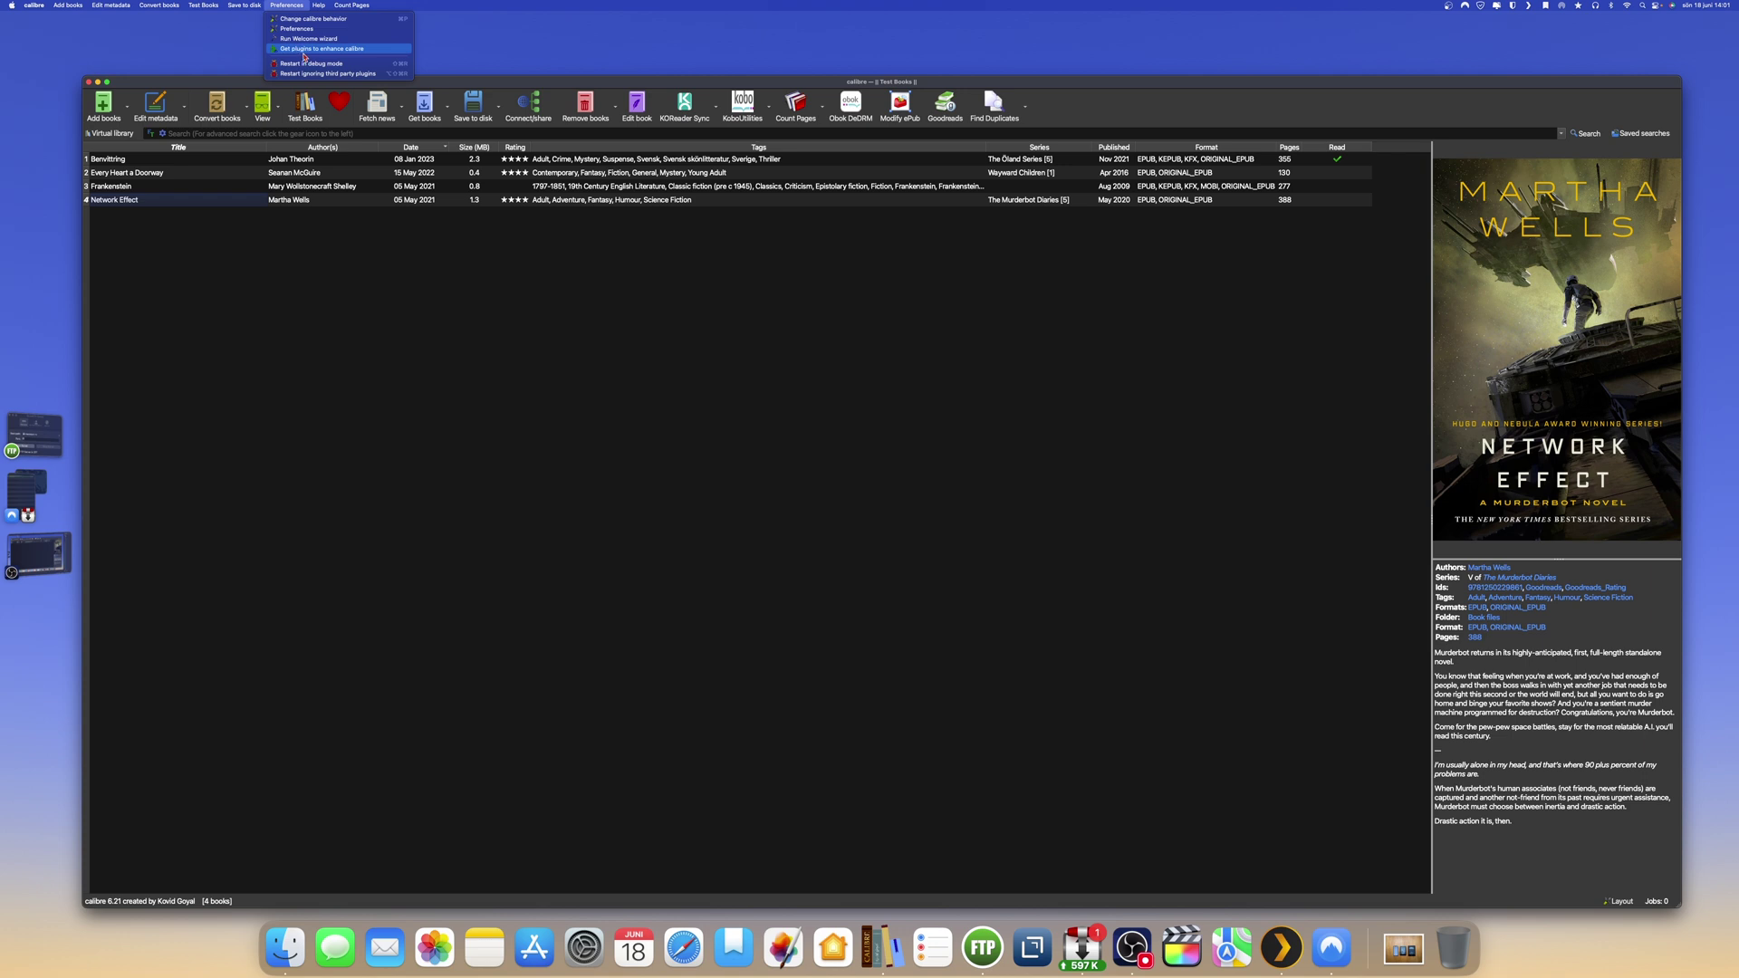
{"action": "left_click", "coordinate": [326, 49]}
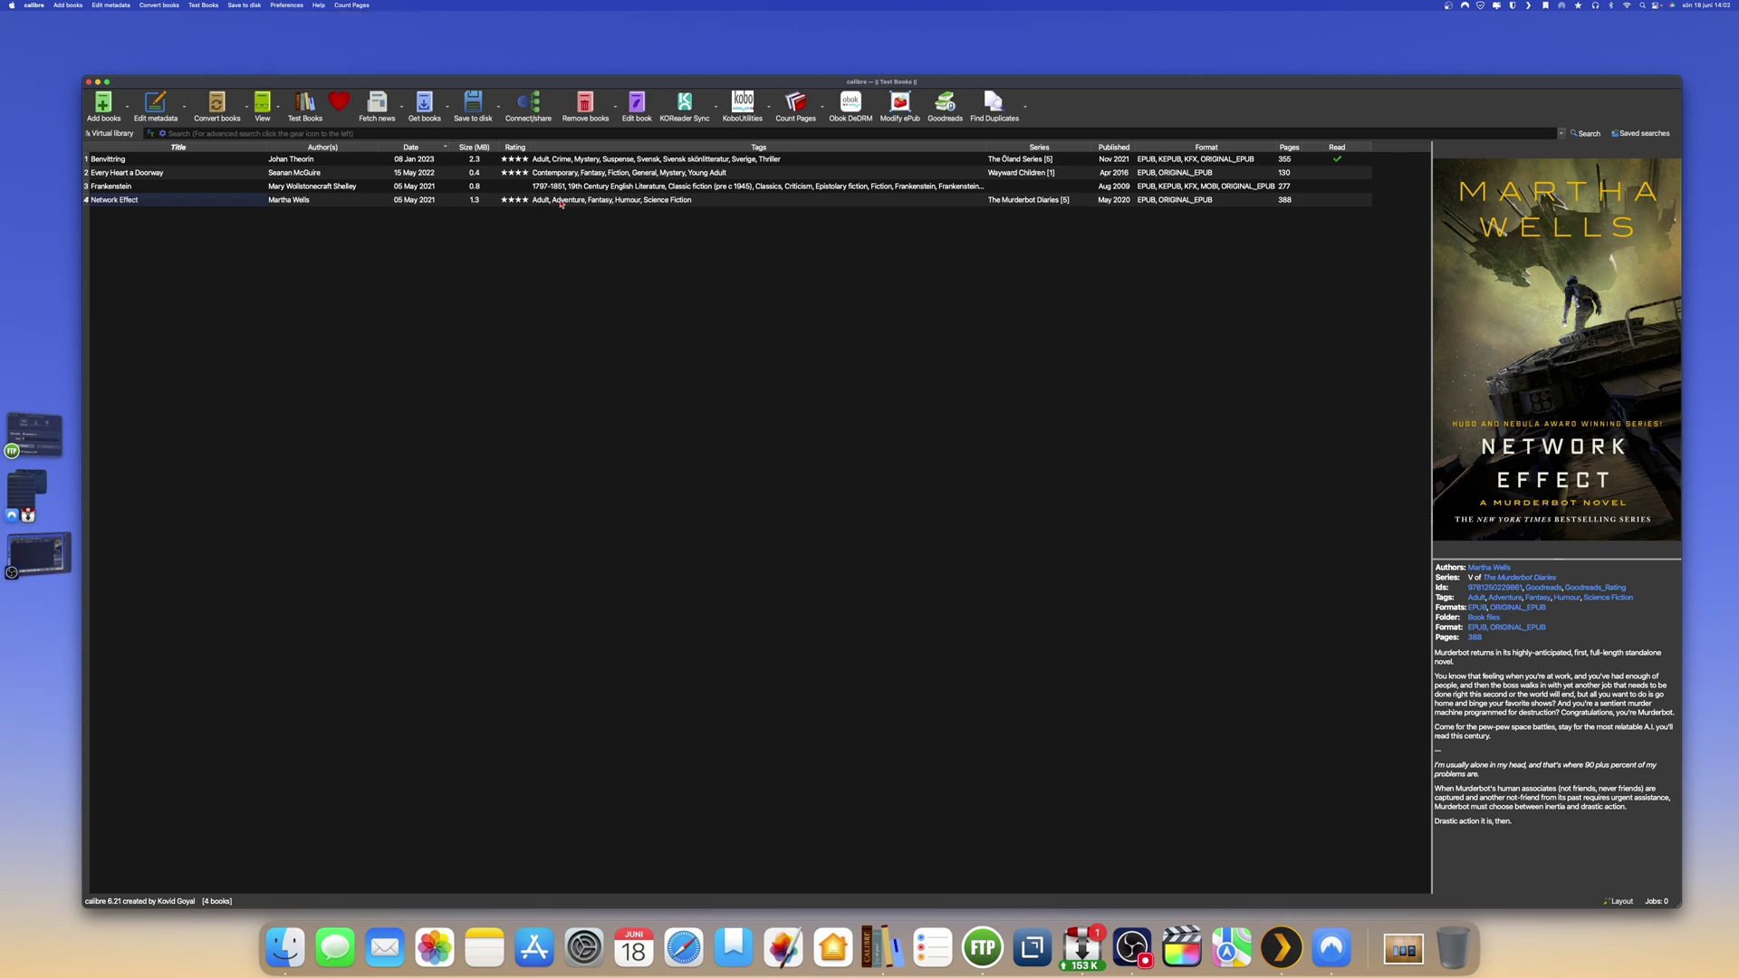
{"action": "left_click", "coordinate": [750, 410]}
{"action": "left_click", "coordinate": [714, 390]}
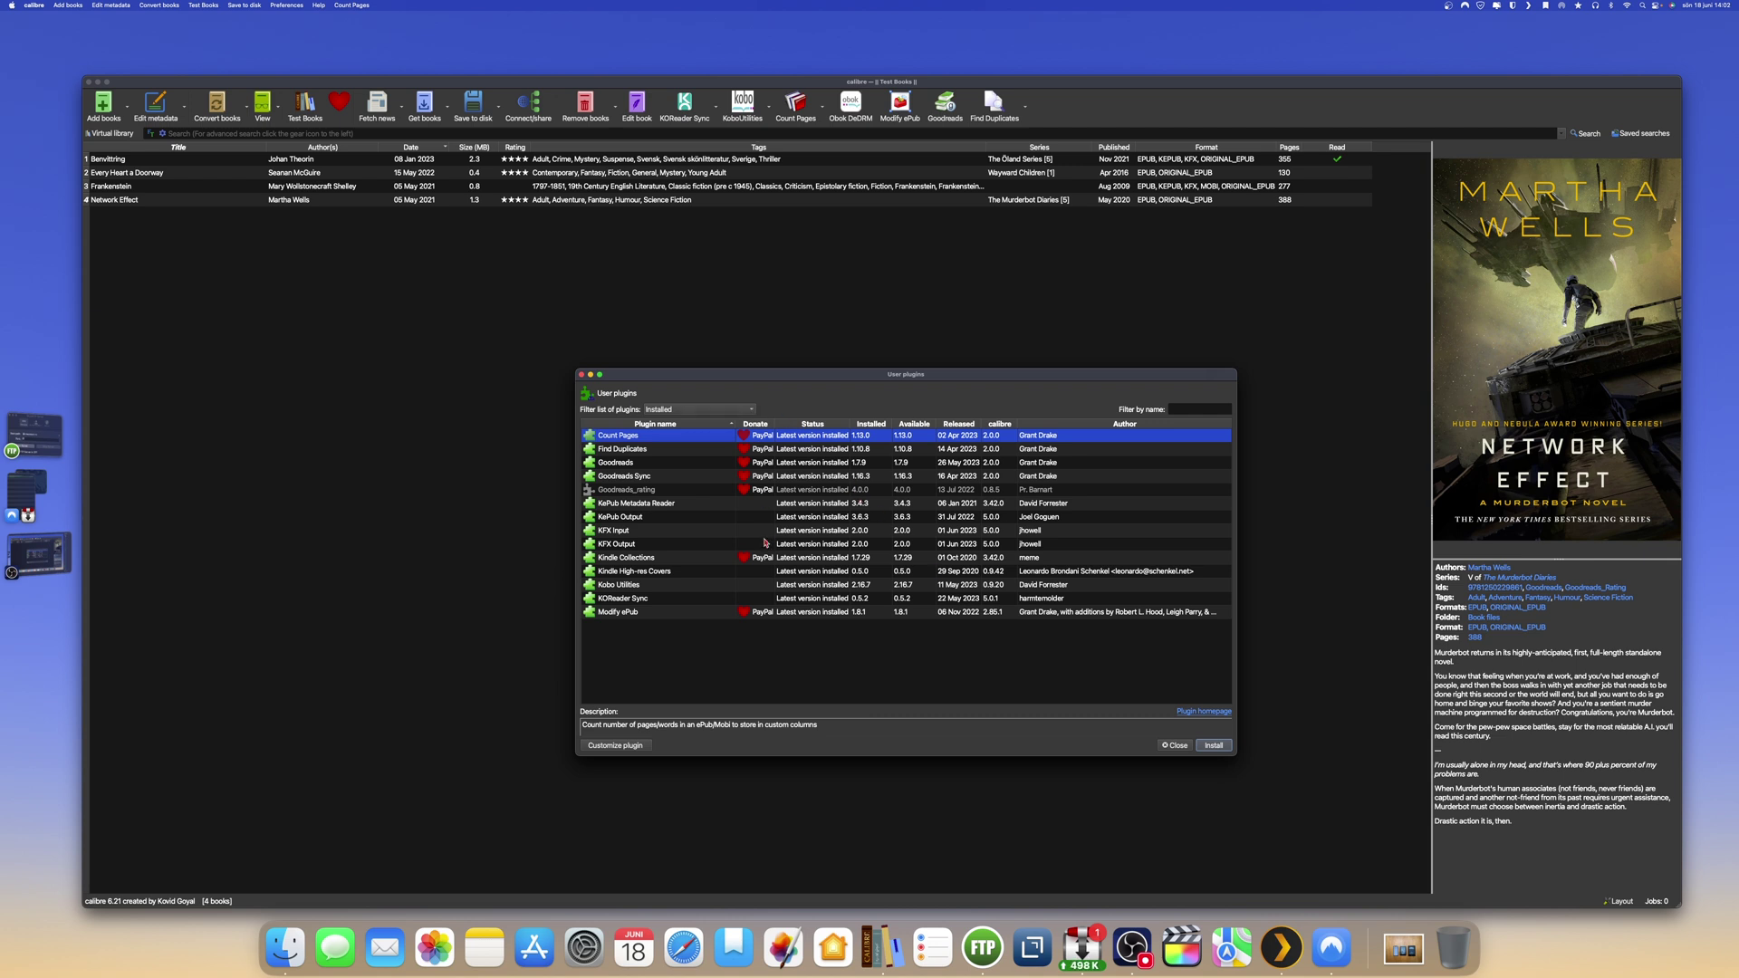
- Switch the plugin filter to Not installed and scroll through the available plugins
{"action": "left_click", "coordinate": [753, 410]}
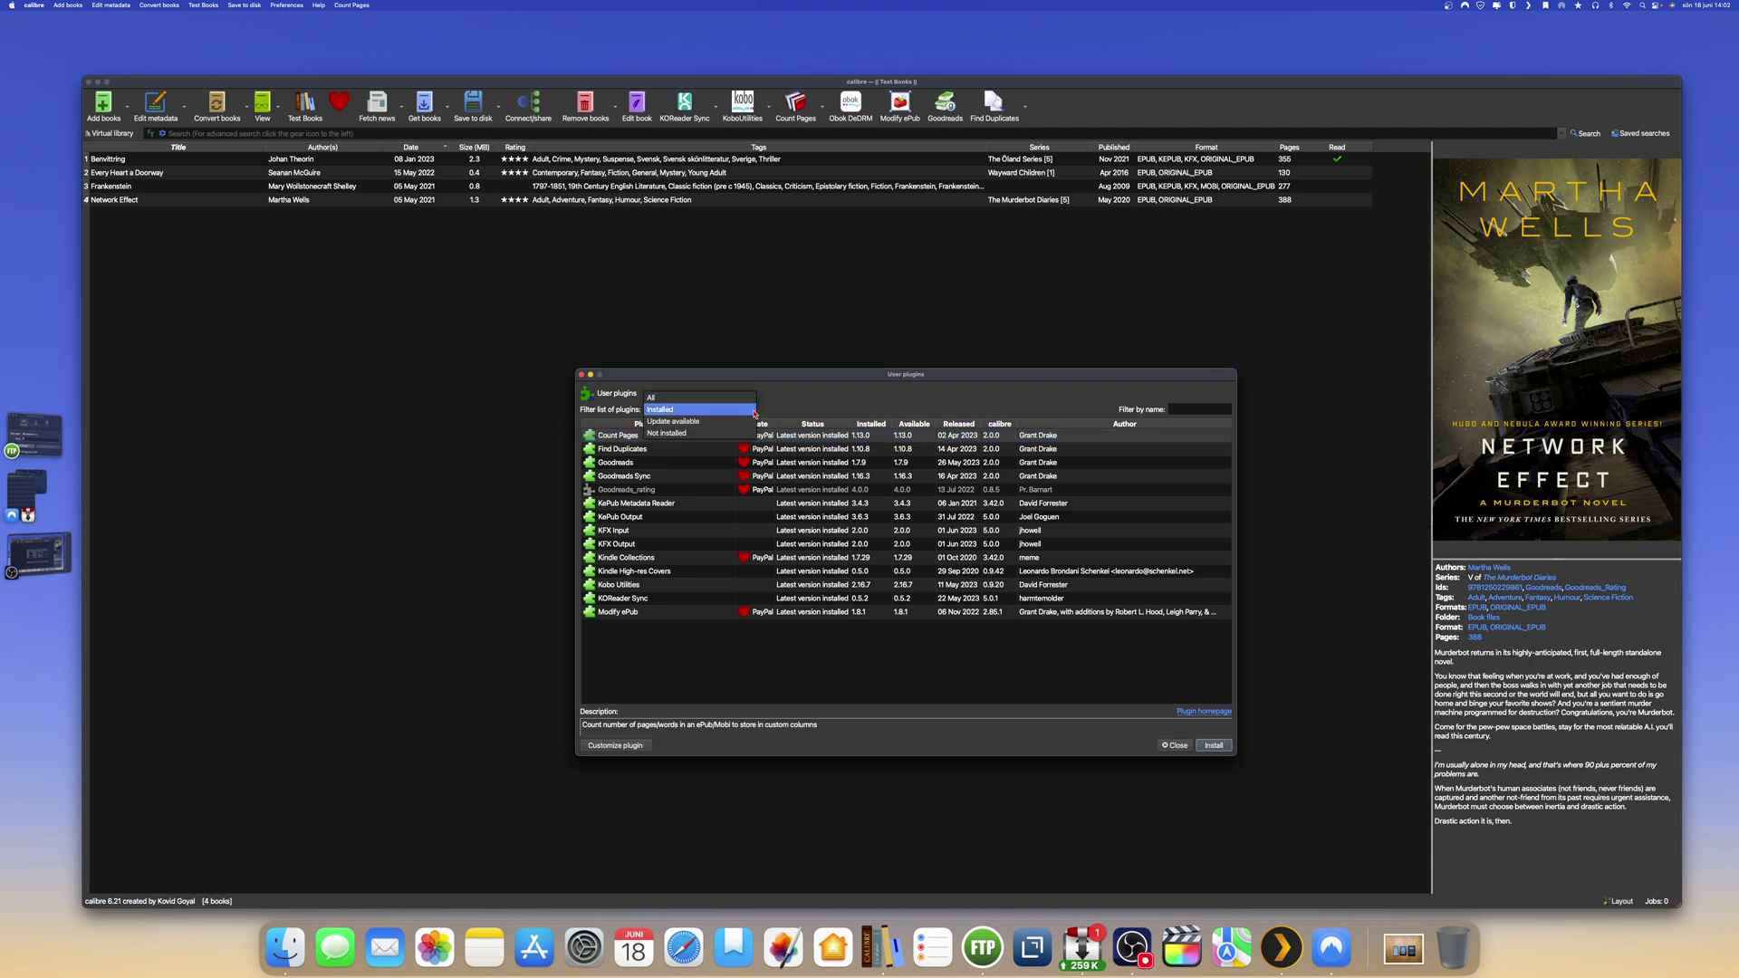
{"action": "left_click", "coordinate": [695, 434]}
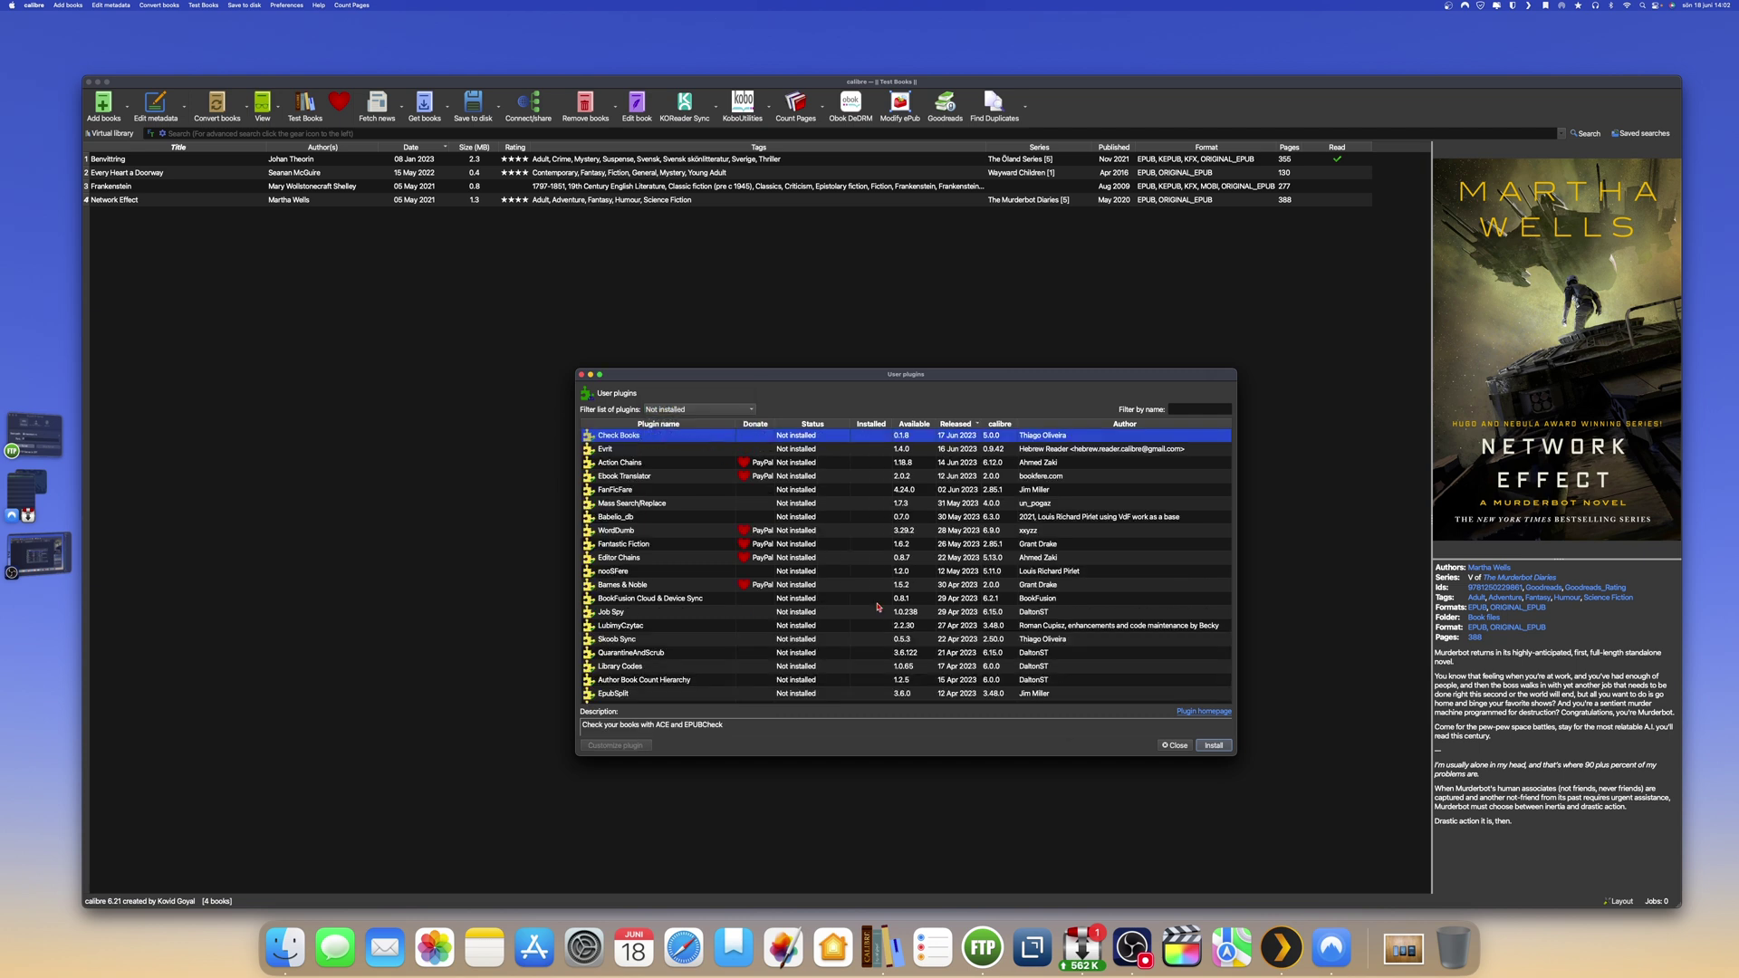
{"action": "scroll", "coordinate": [793, 634], "scroll_direction": "down", "scroll_amount": 20}
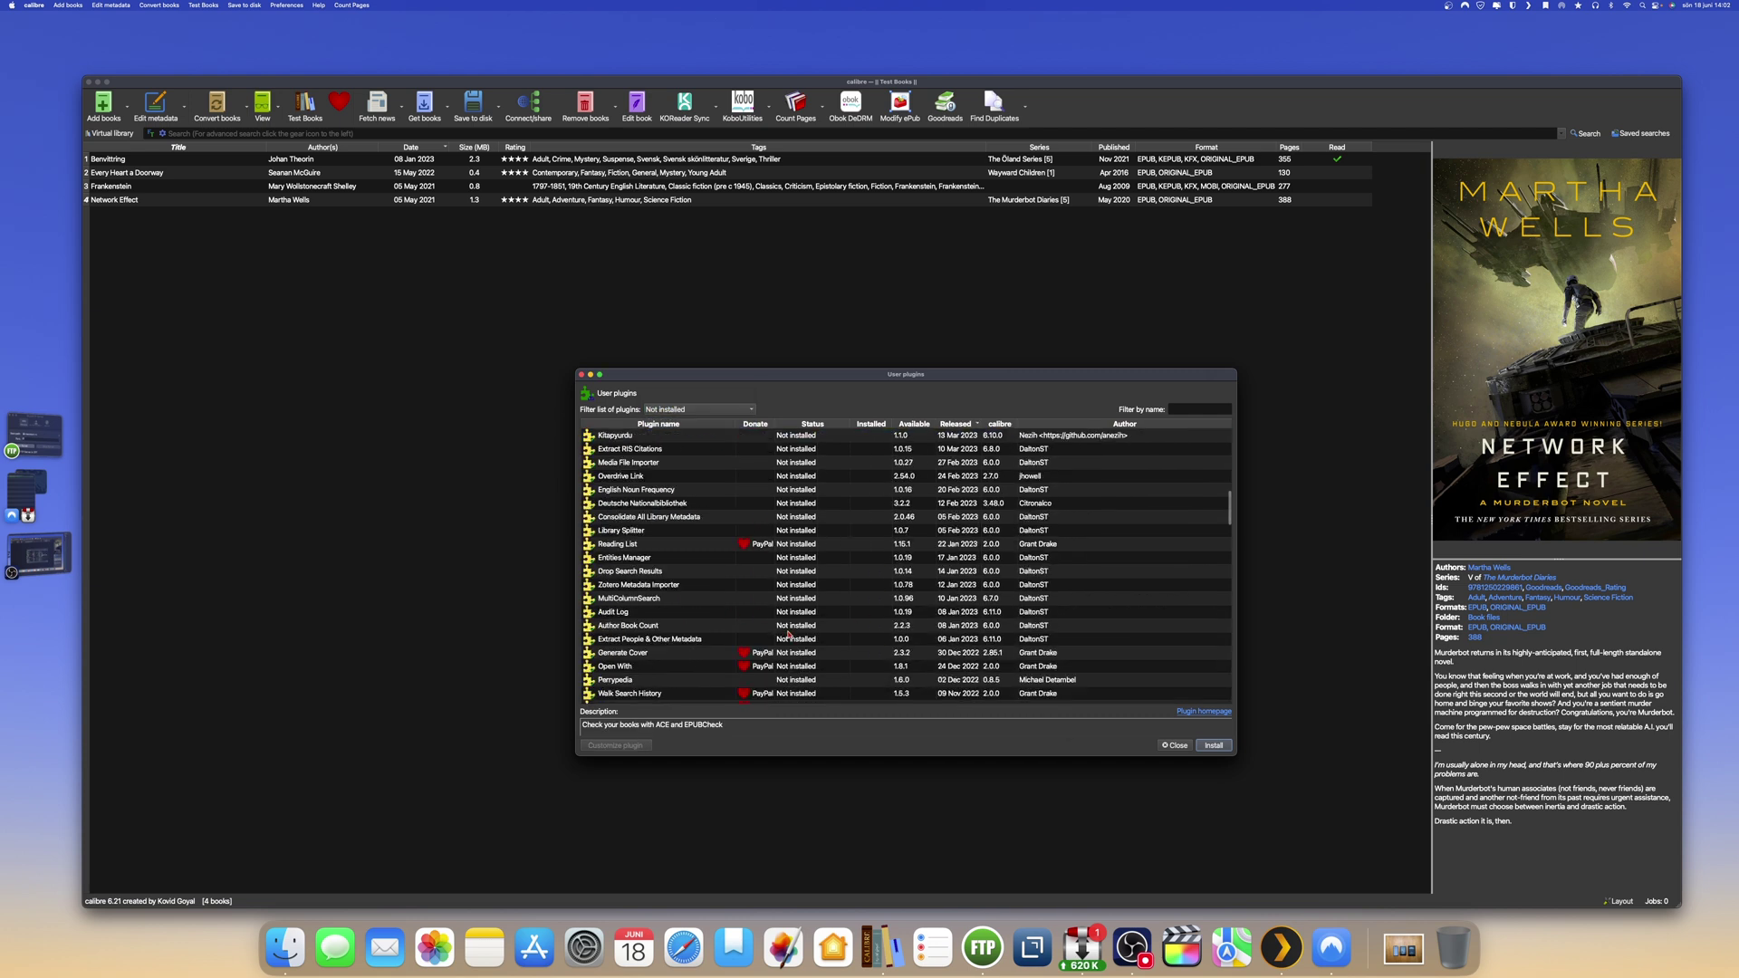
{"action": "scroll", "coordinate": [790, 634], "scroll_direction": "up", "scroll_amount": 20}
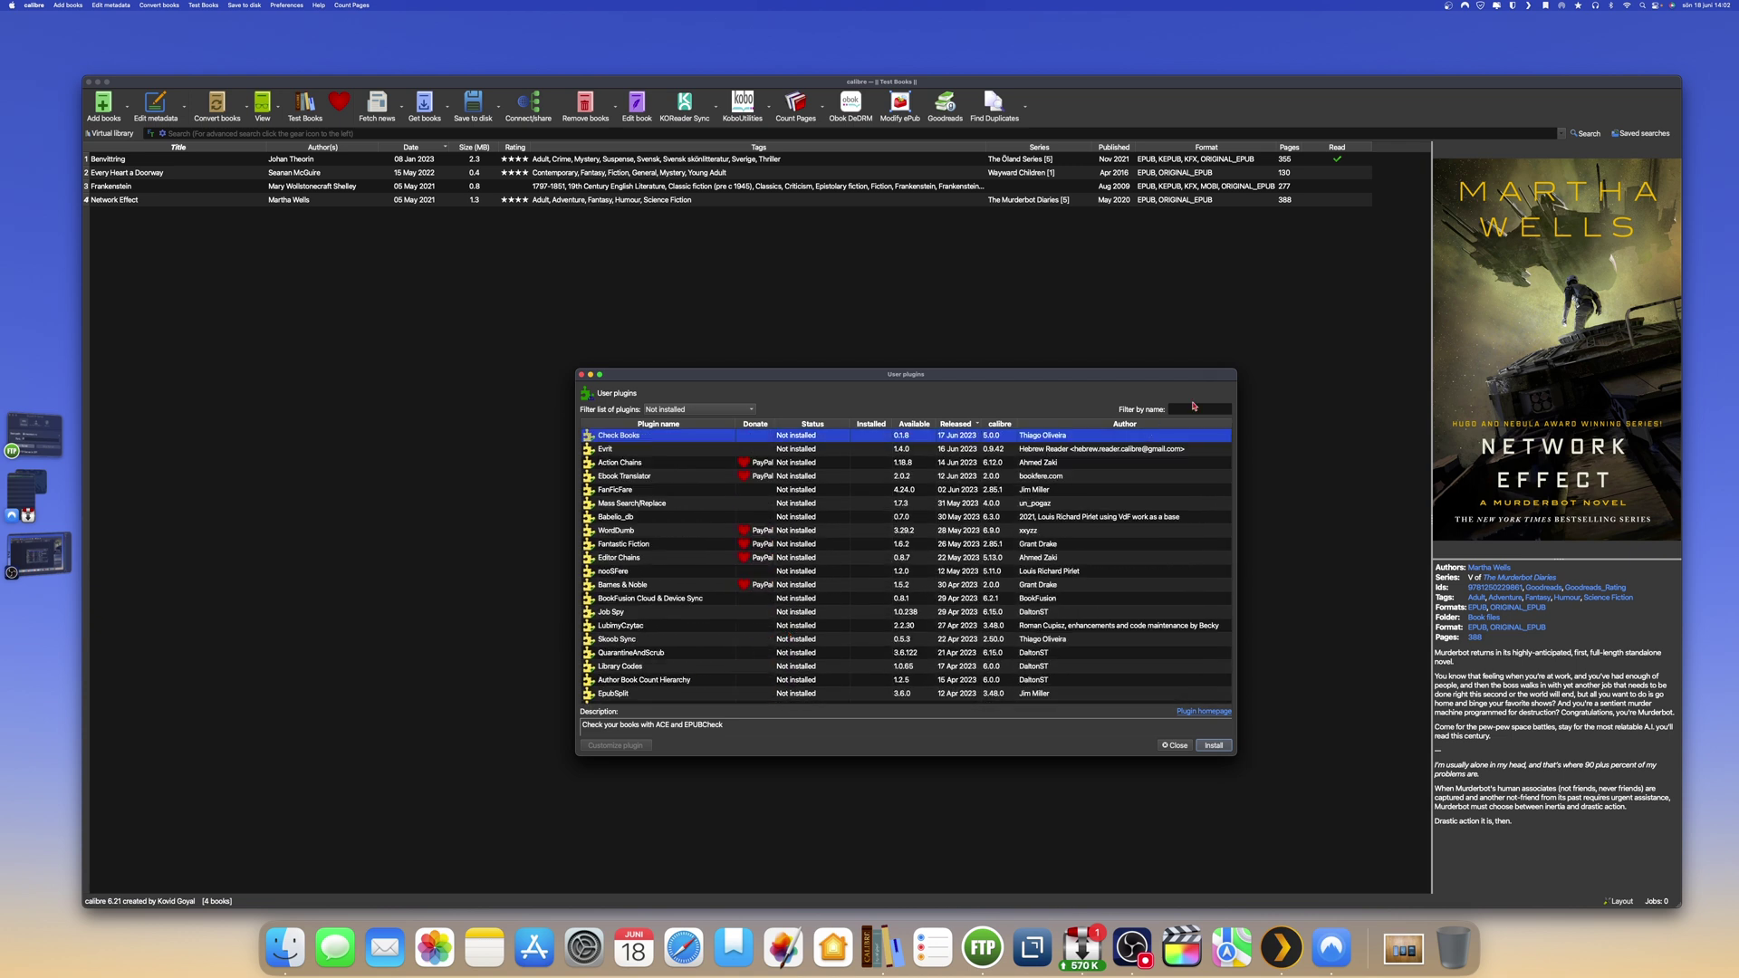
{"action": "left_click", "coordinate": [1195, 408]}
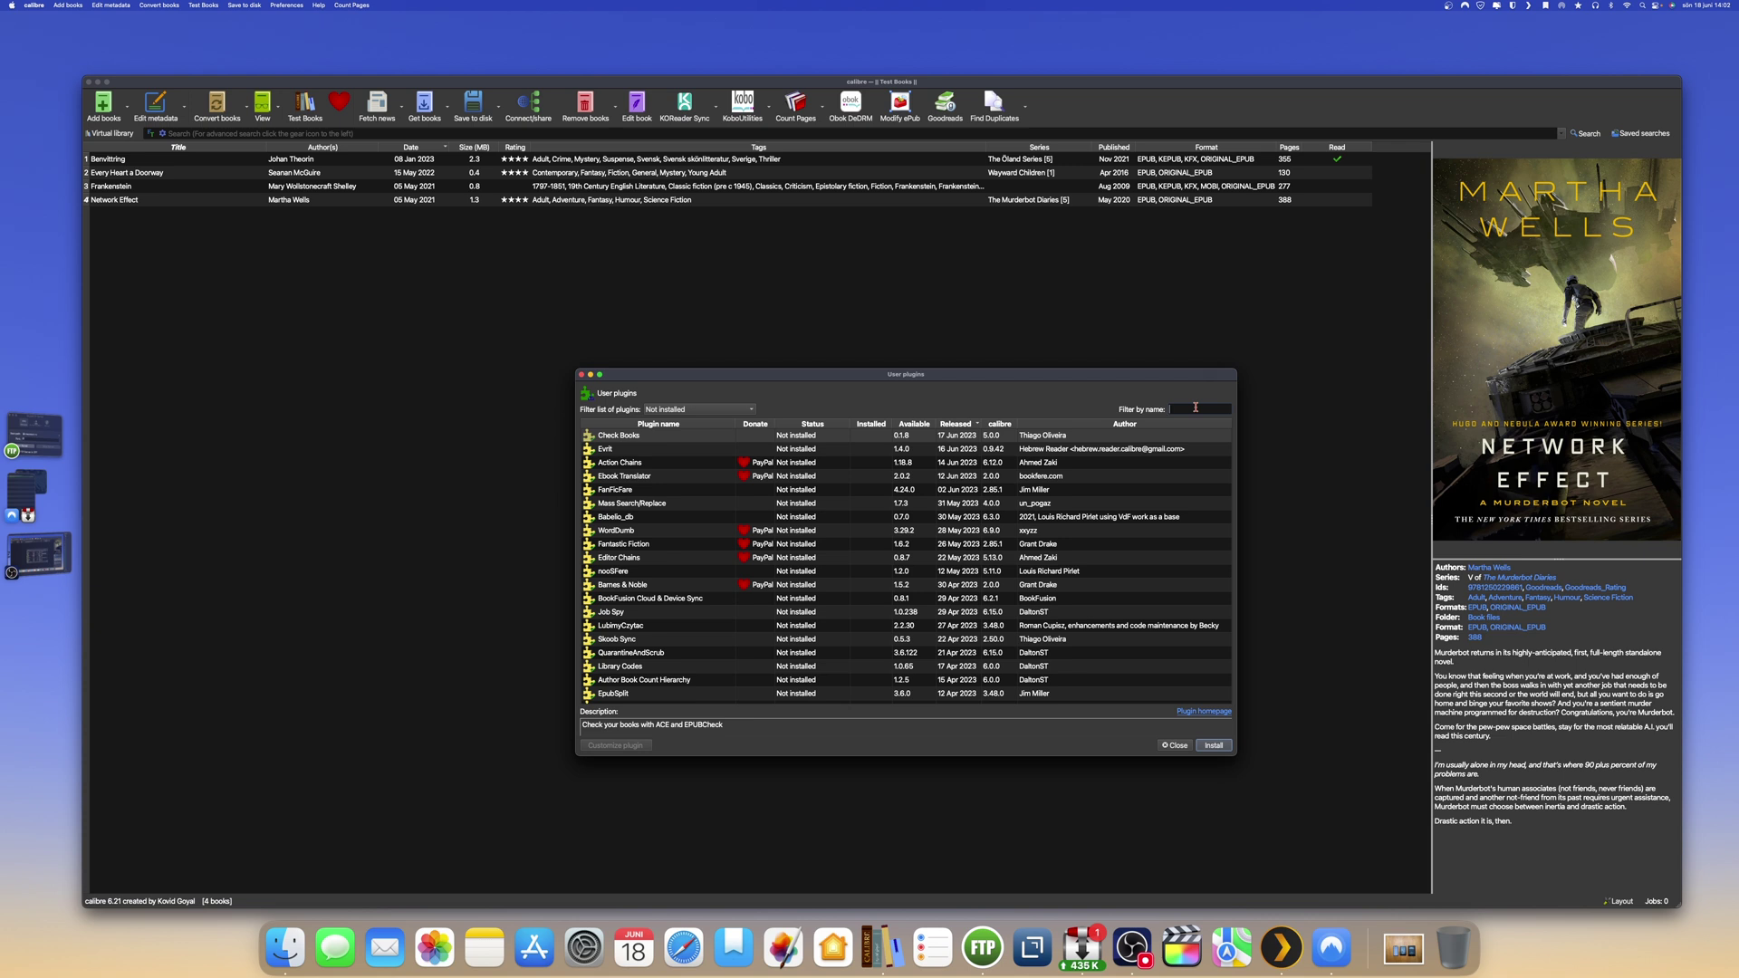
- Filter plugins by name to 'kepub', select KePub Input, and start its installation
{"action": "type", "text": "kepb"}
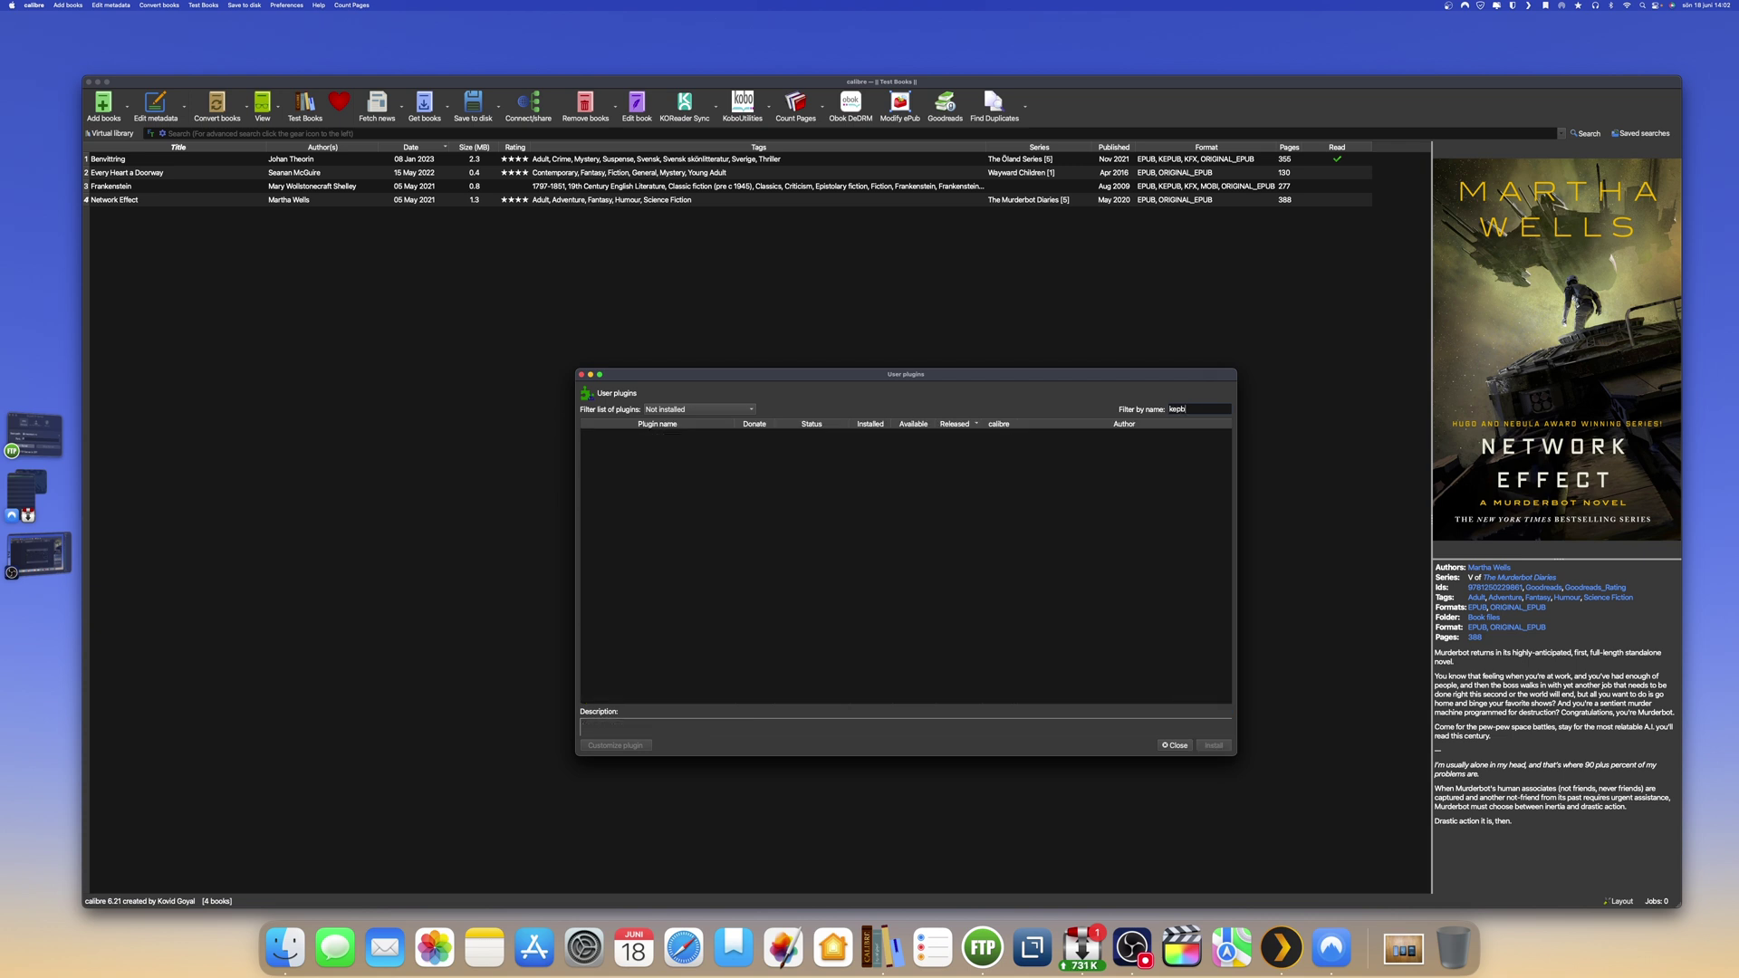
{"action": "key", "text": "BackSpace"}
{"action": "key", "text": "BackSpace"}
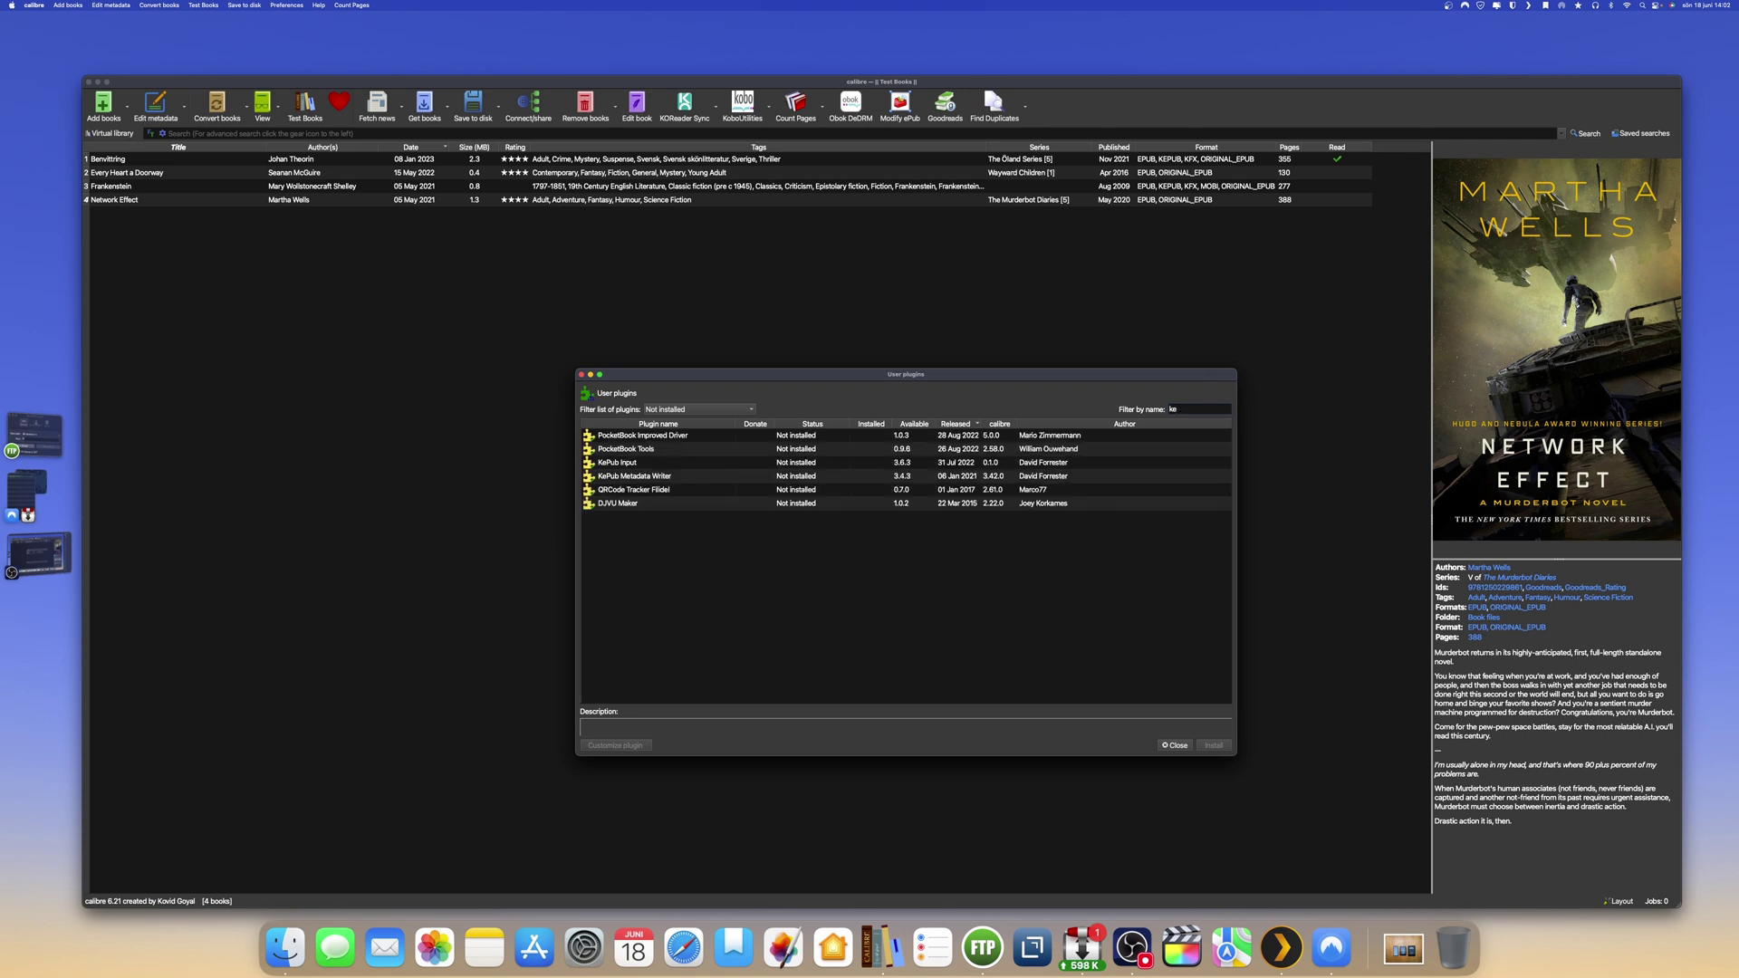
{"action": "type", "text": "pub"}
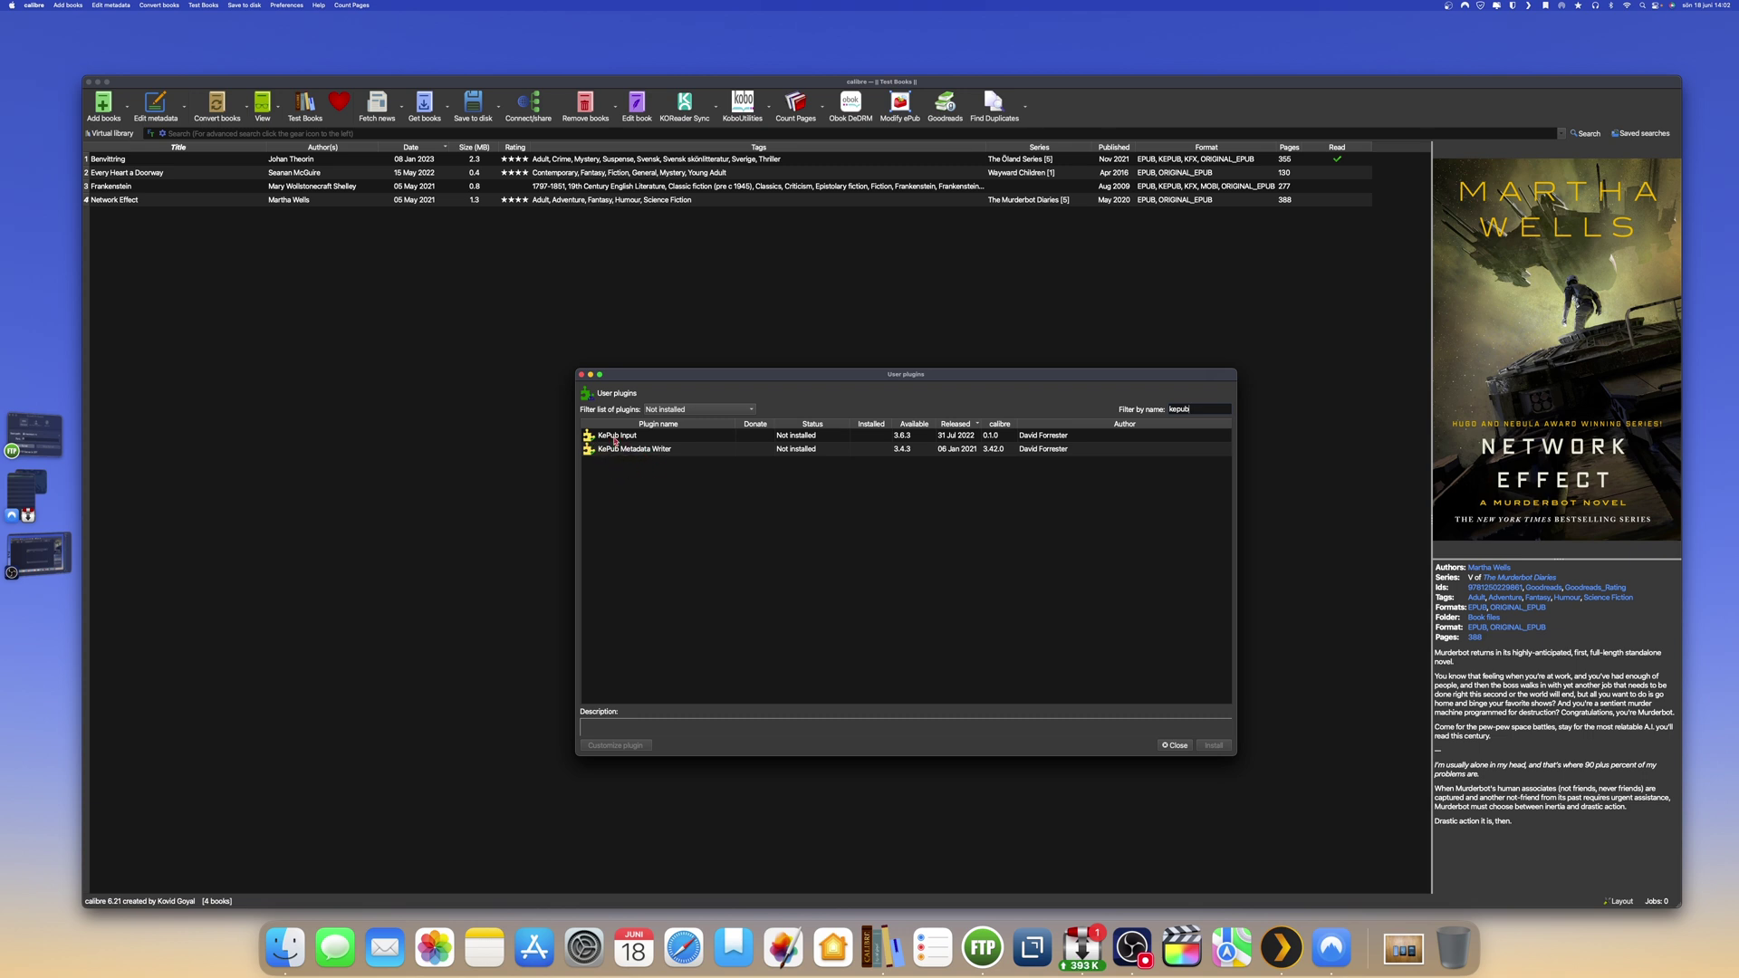
{"action": "left_click", "coordinate": [615, 438]}
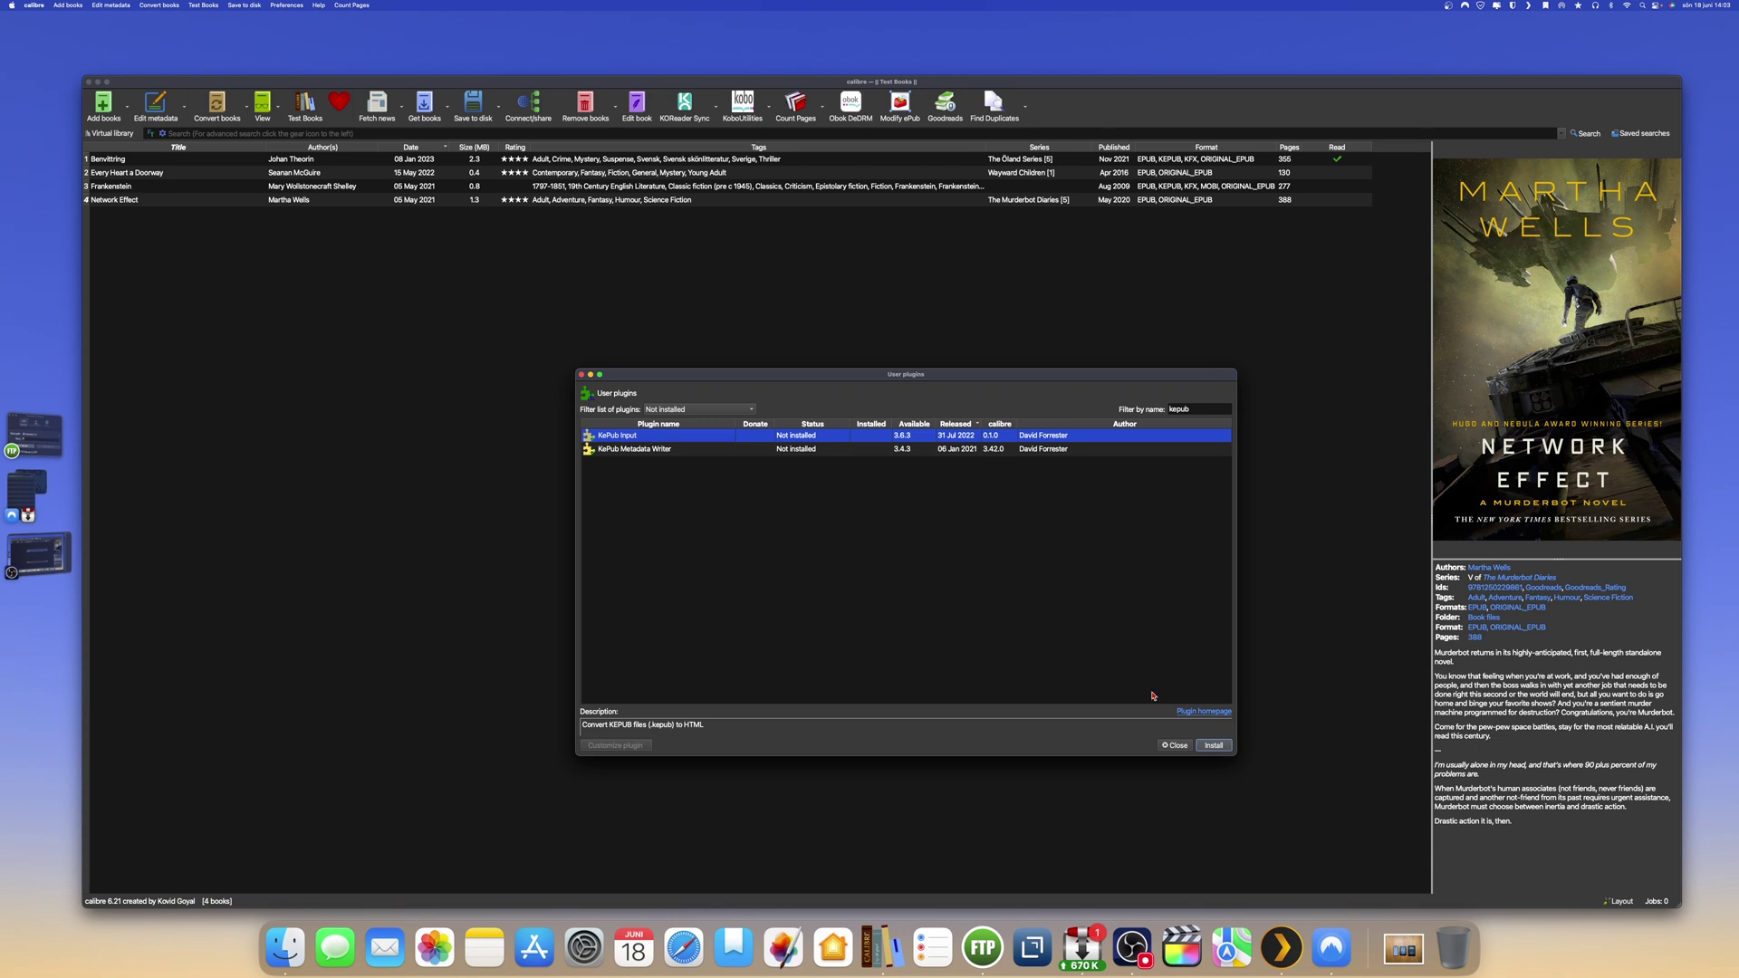
{"action": "left_click", "coordinate": [1218, 747]}
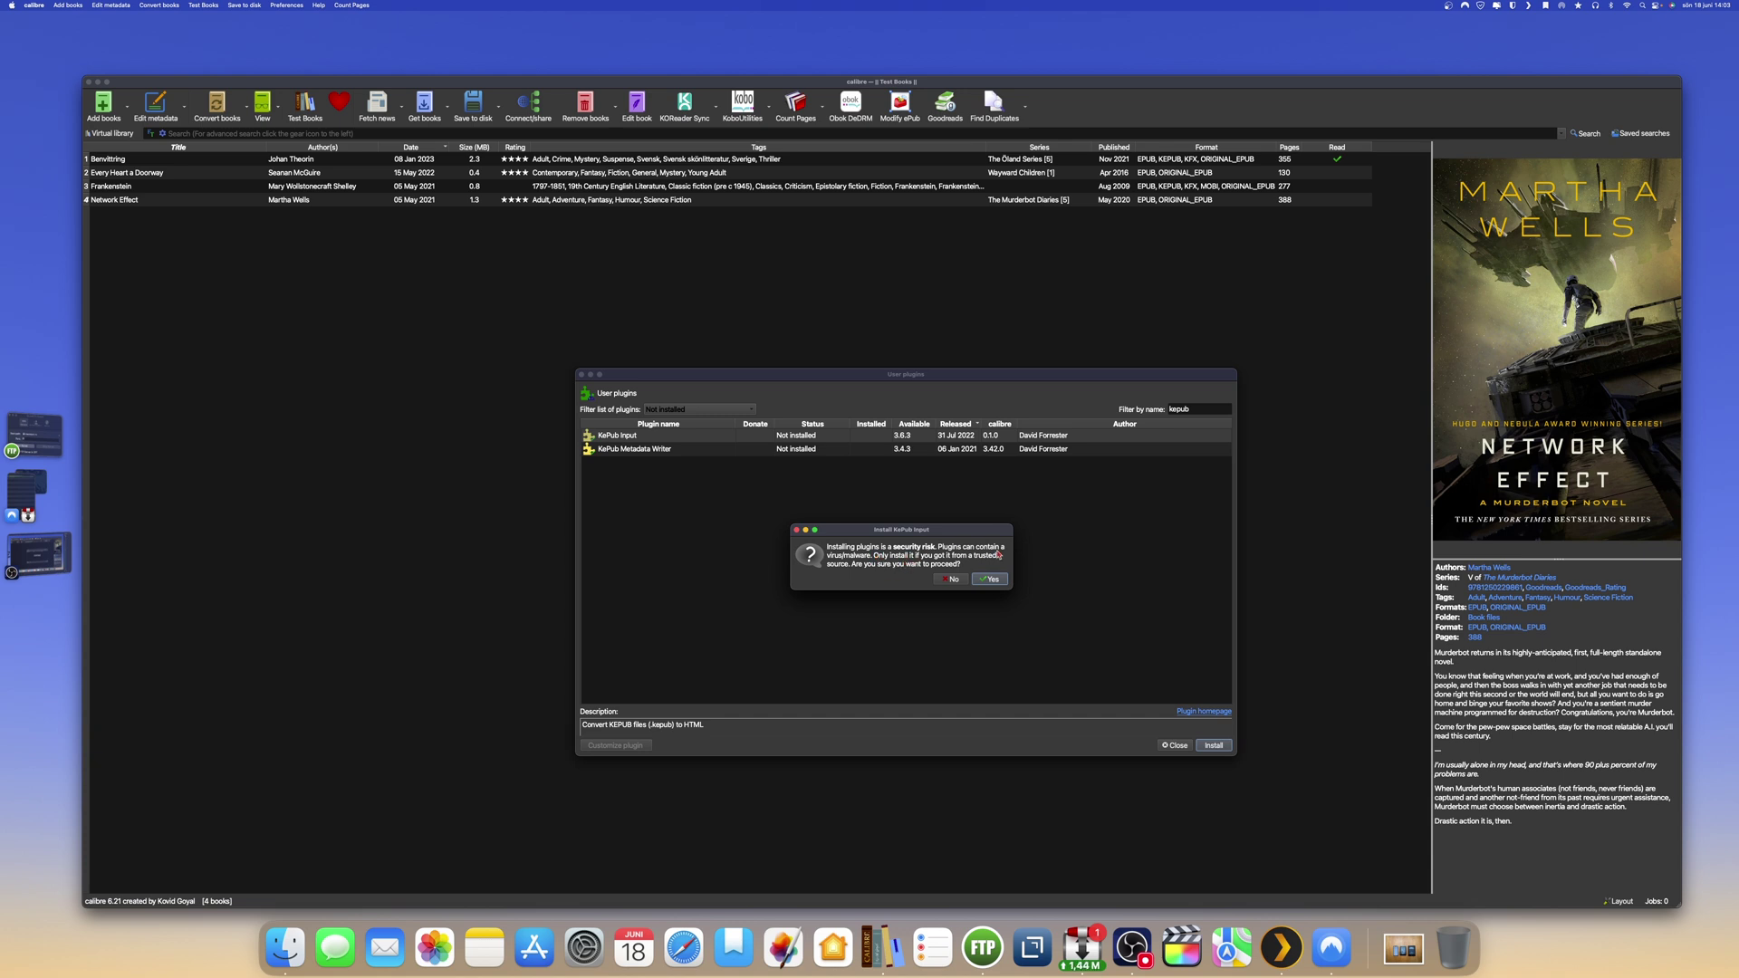
- Accept the security warning to install KePub Input and restart calibre now
{"action": "left_click", "coordinate": [993, 584]}
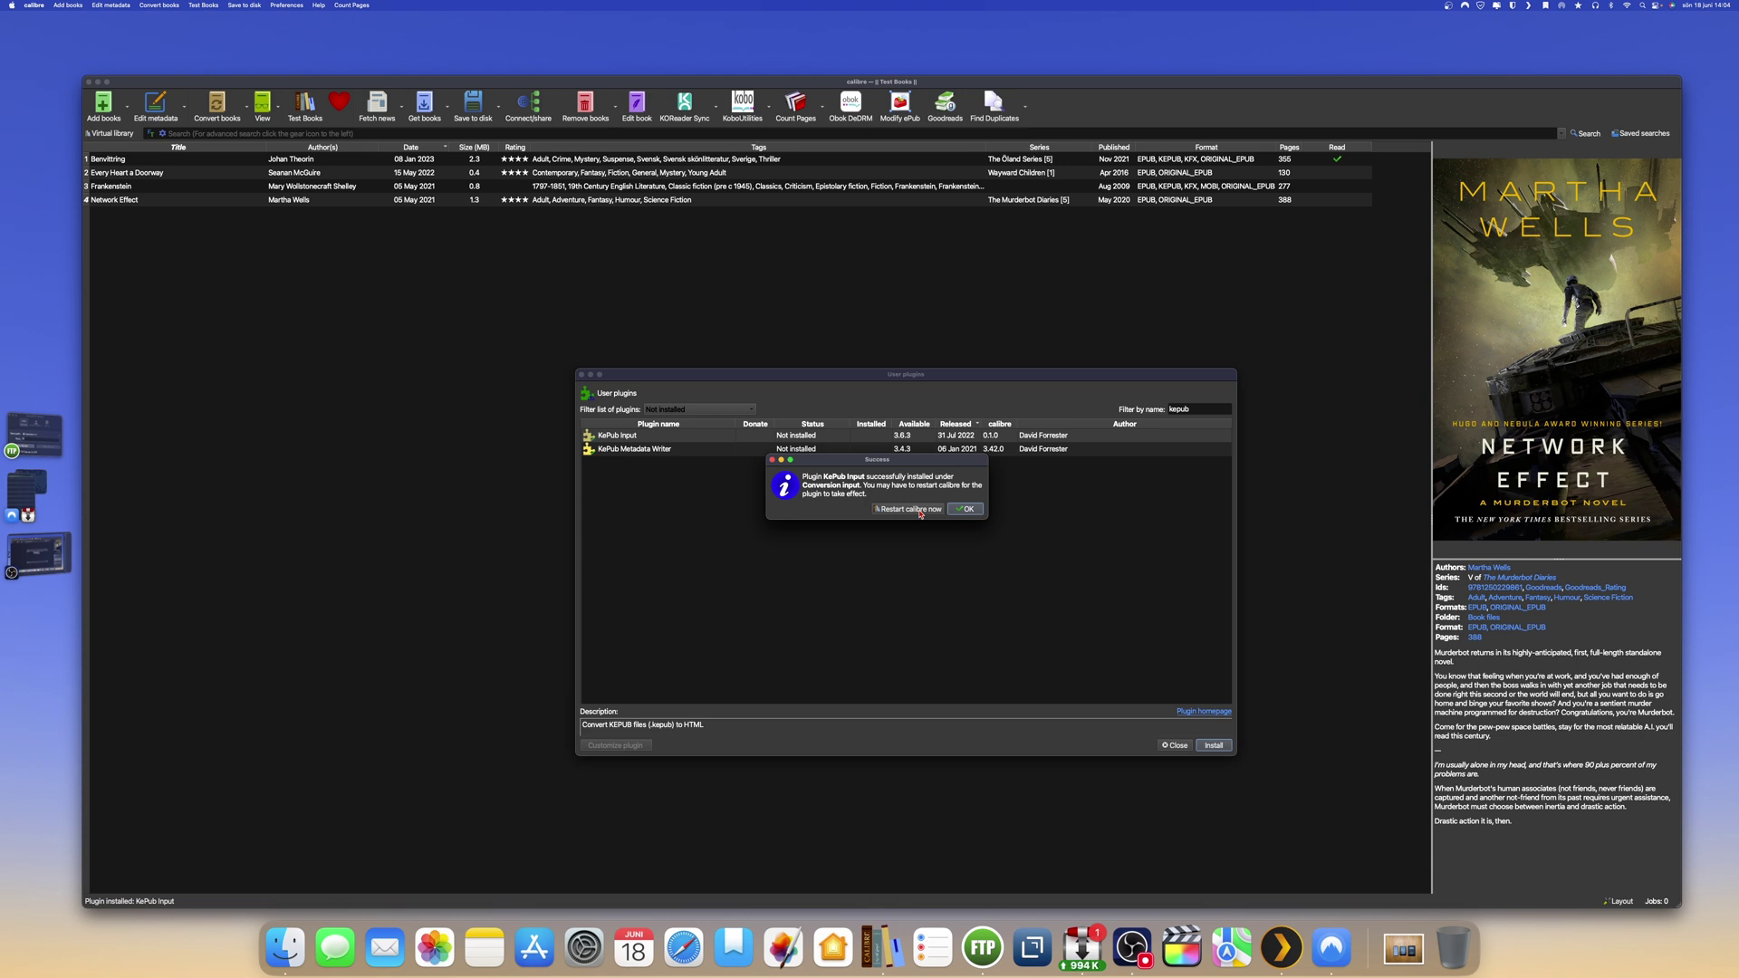
{"action": "left_click", "coordinate": [907, 509]}
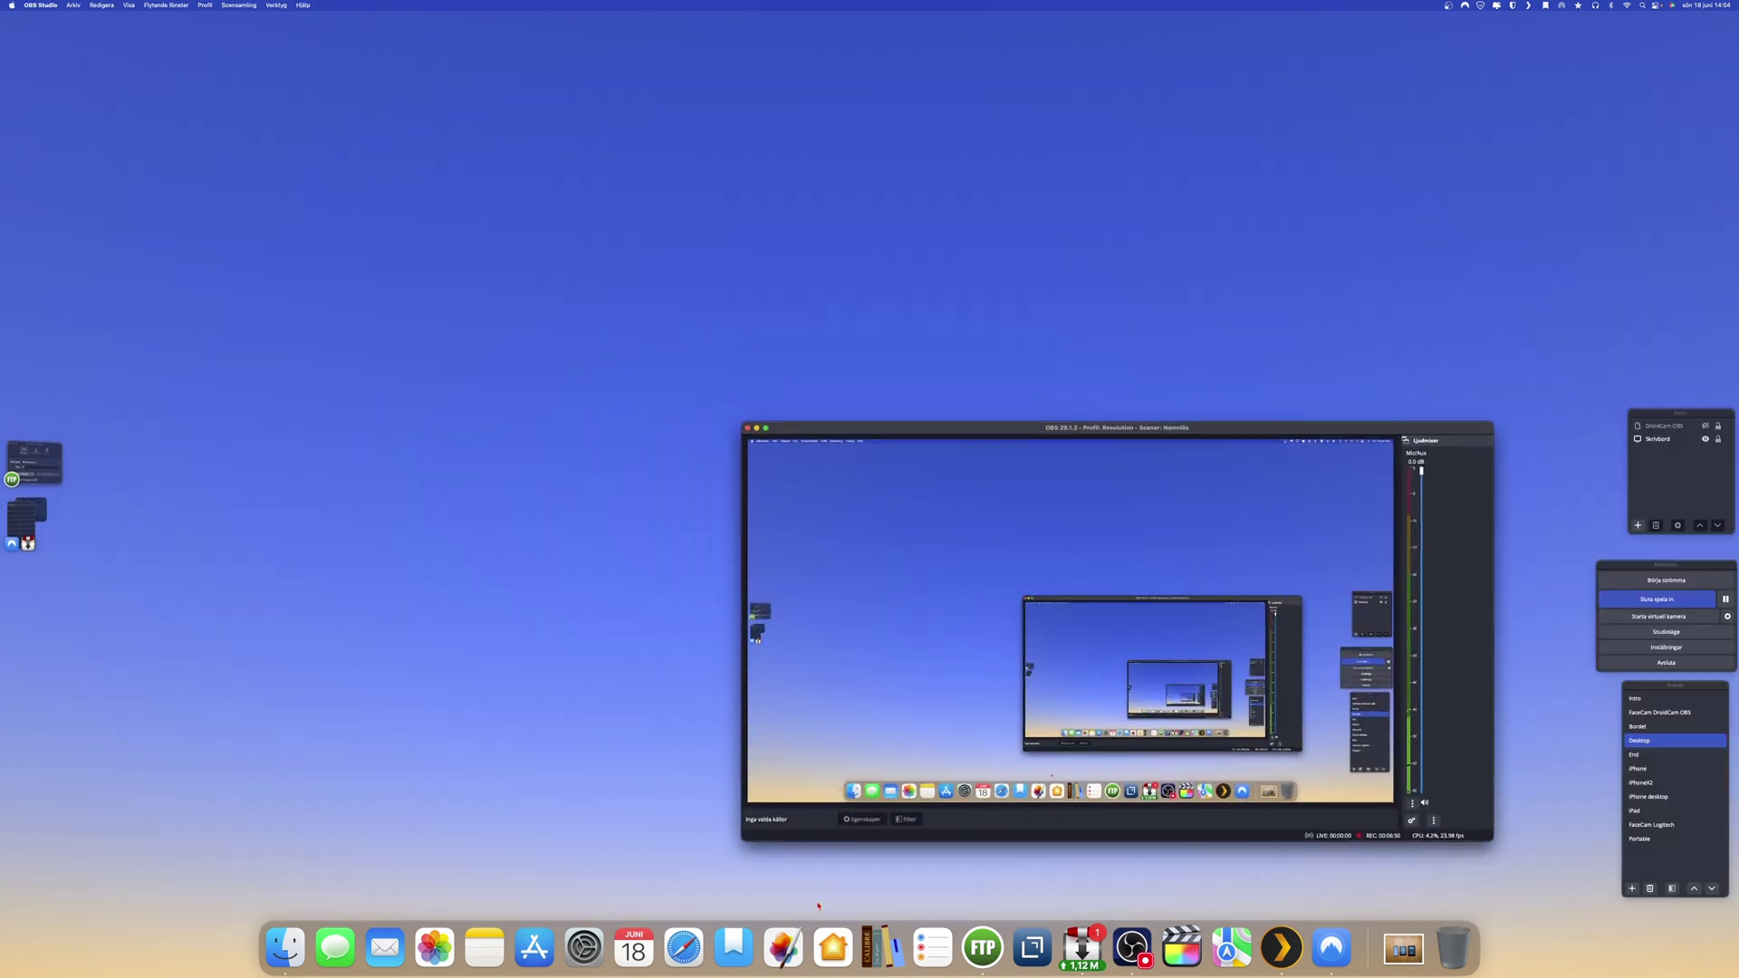
- Bring the relaunched calibre window forward and select the Every Heart a Doorway book
{"action": "left_click", "coordinate": [883, 946]}
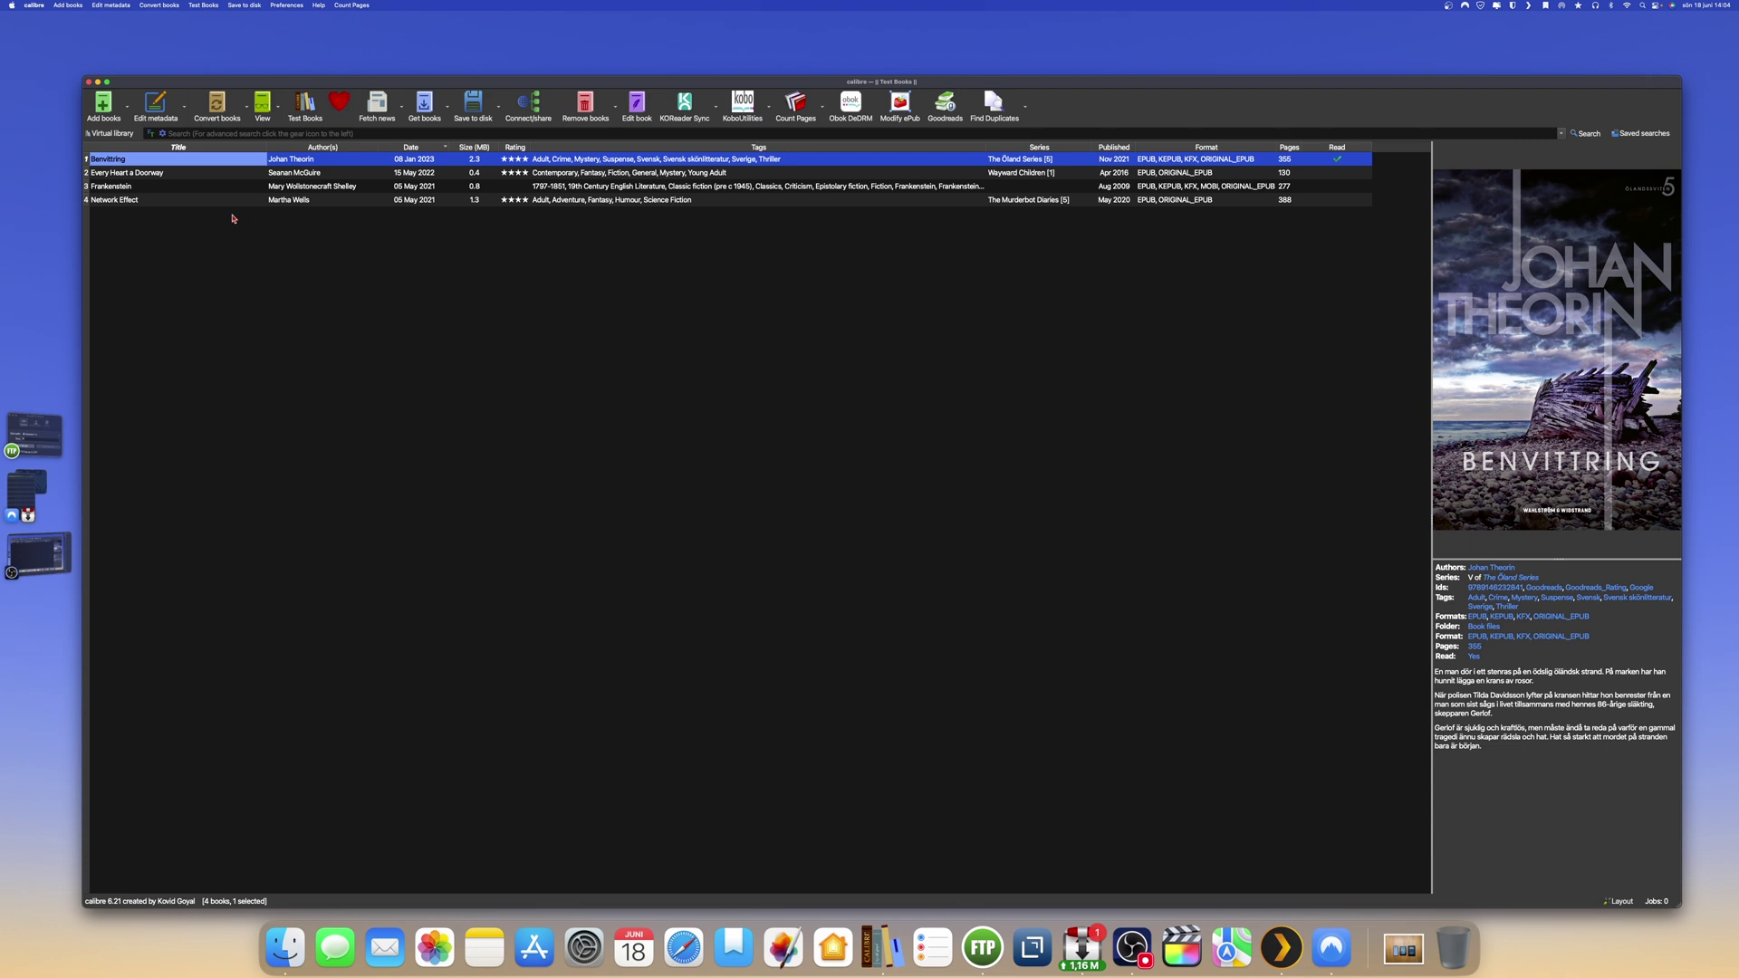
{"action": "left_click", "coordinate": [129, 176]}
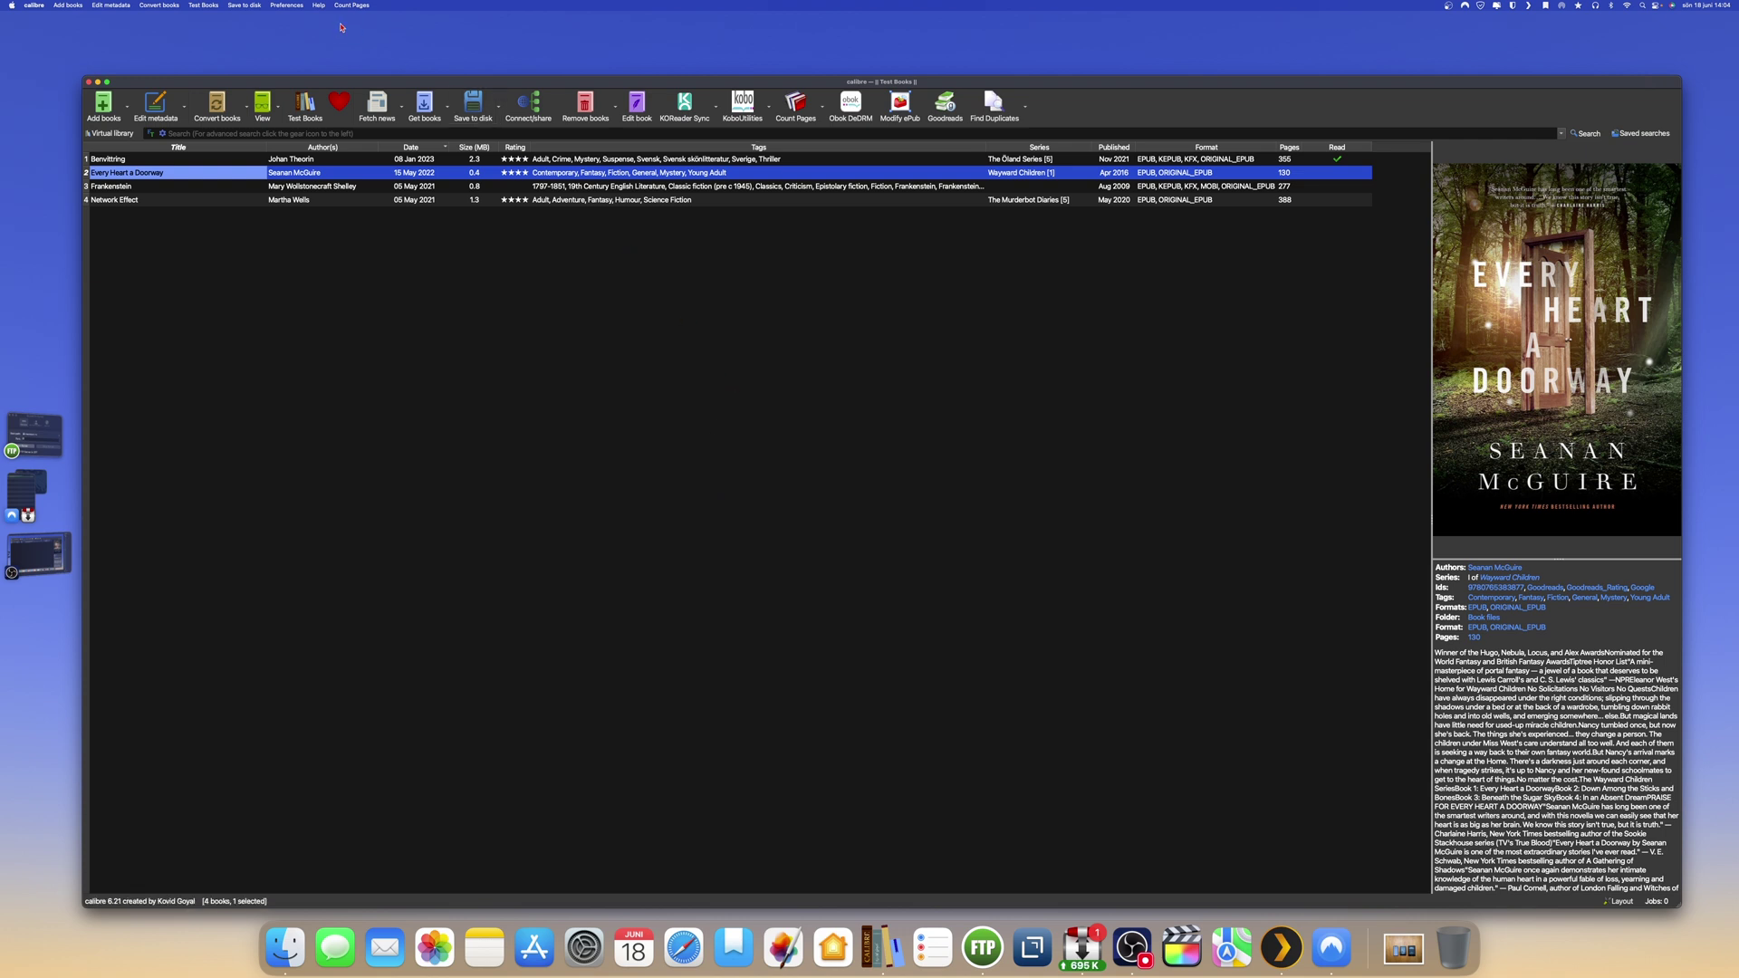
{"action": "left_click", "coordinate": [287, 6]}
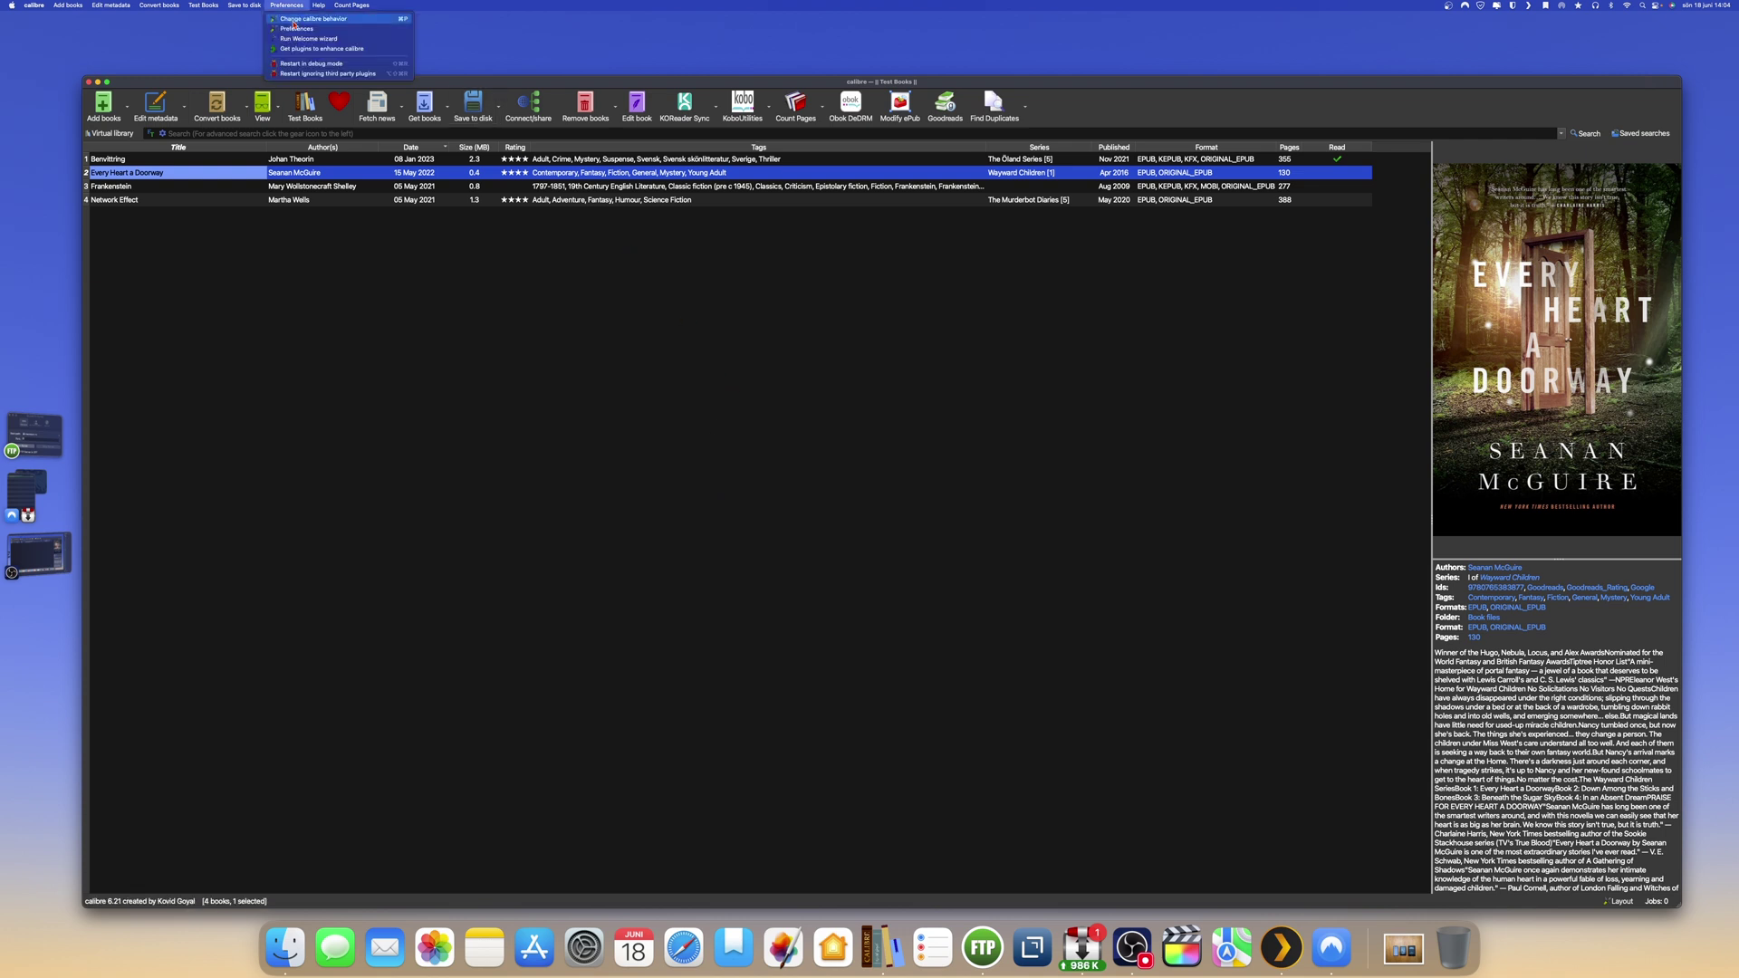
{"action": "left_click", "coordinate": [318, 52]}
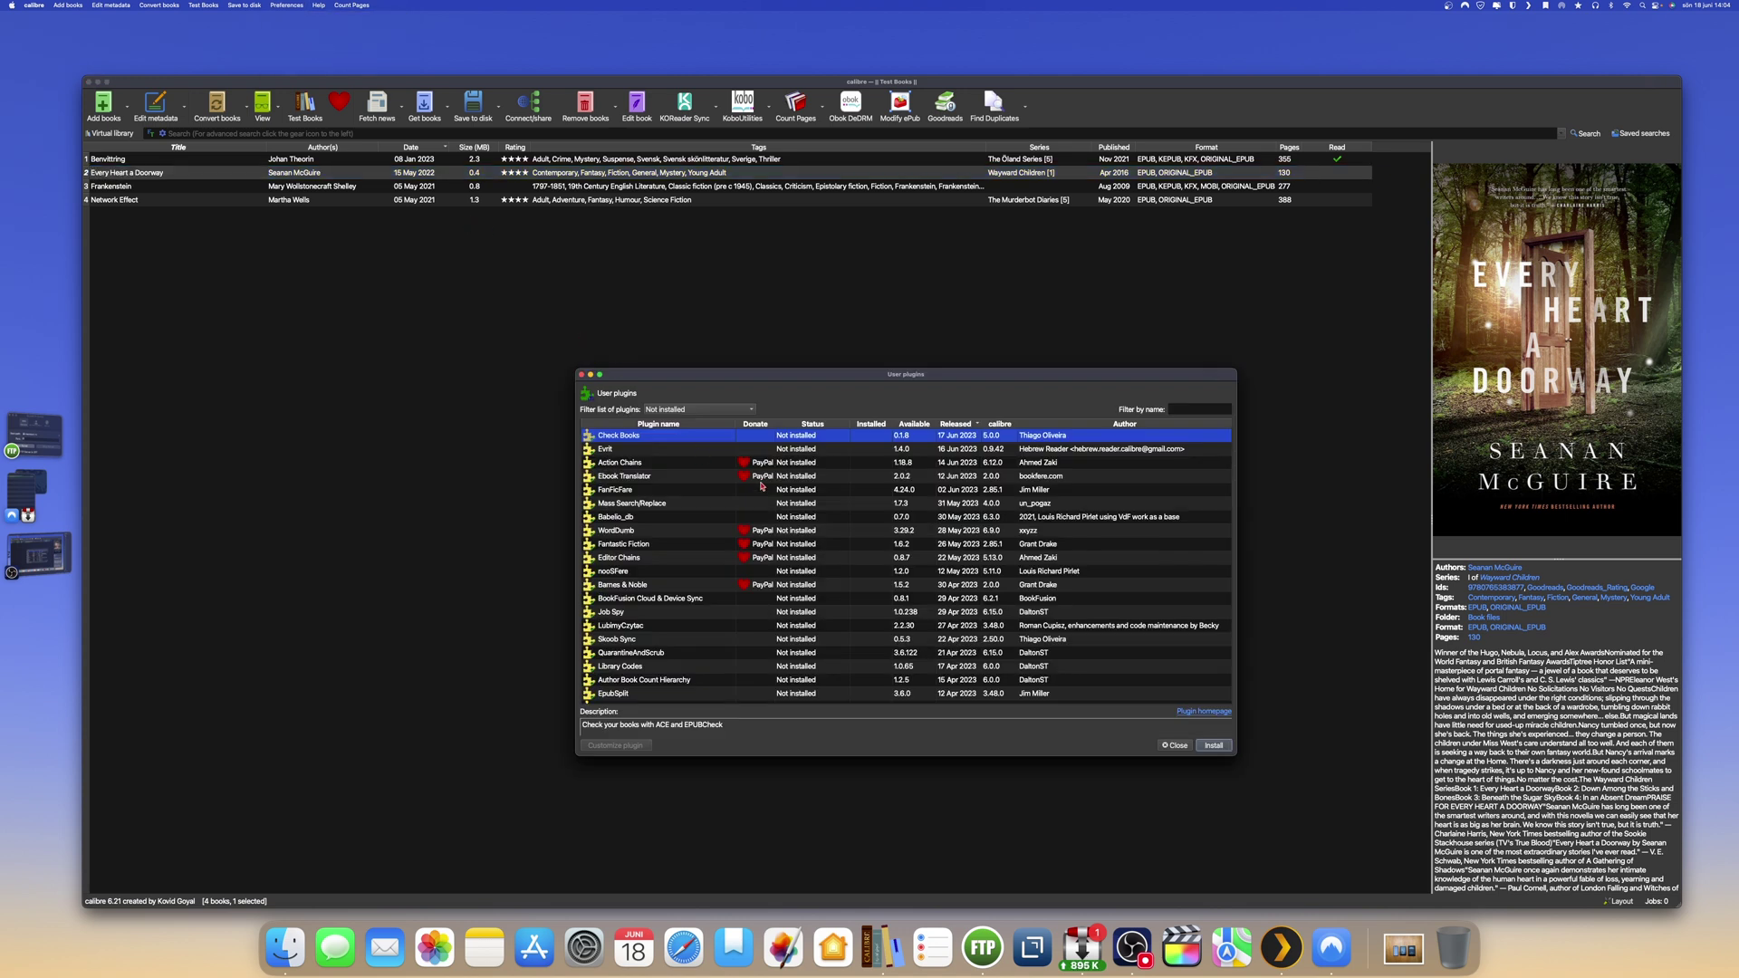
{"action": "left_click", "coordinate": [751, 408]}
{"action": "left_click", "coordinate": [715, 389]}
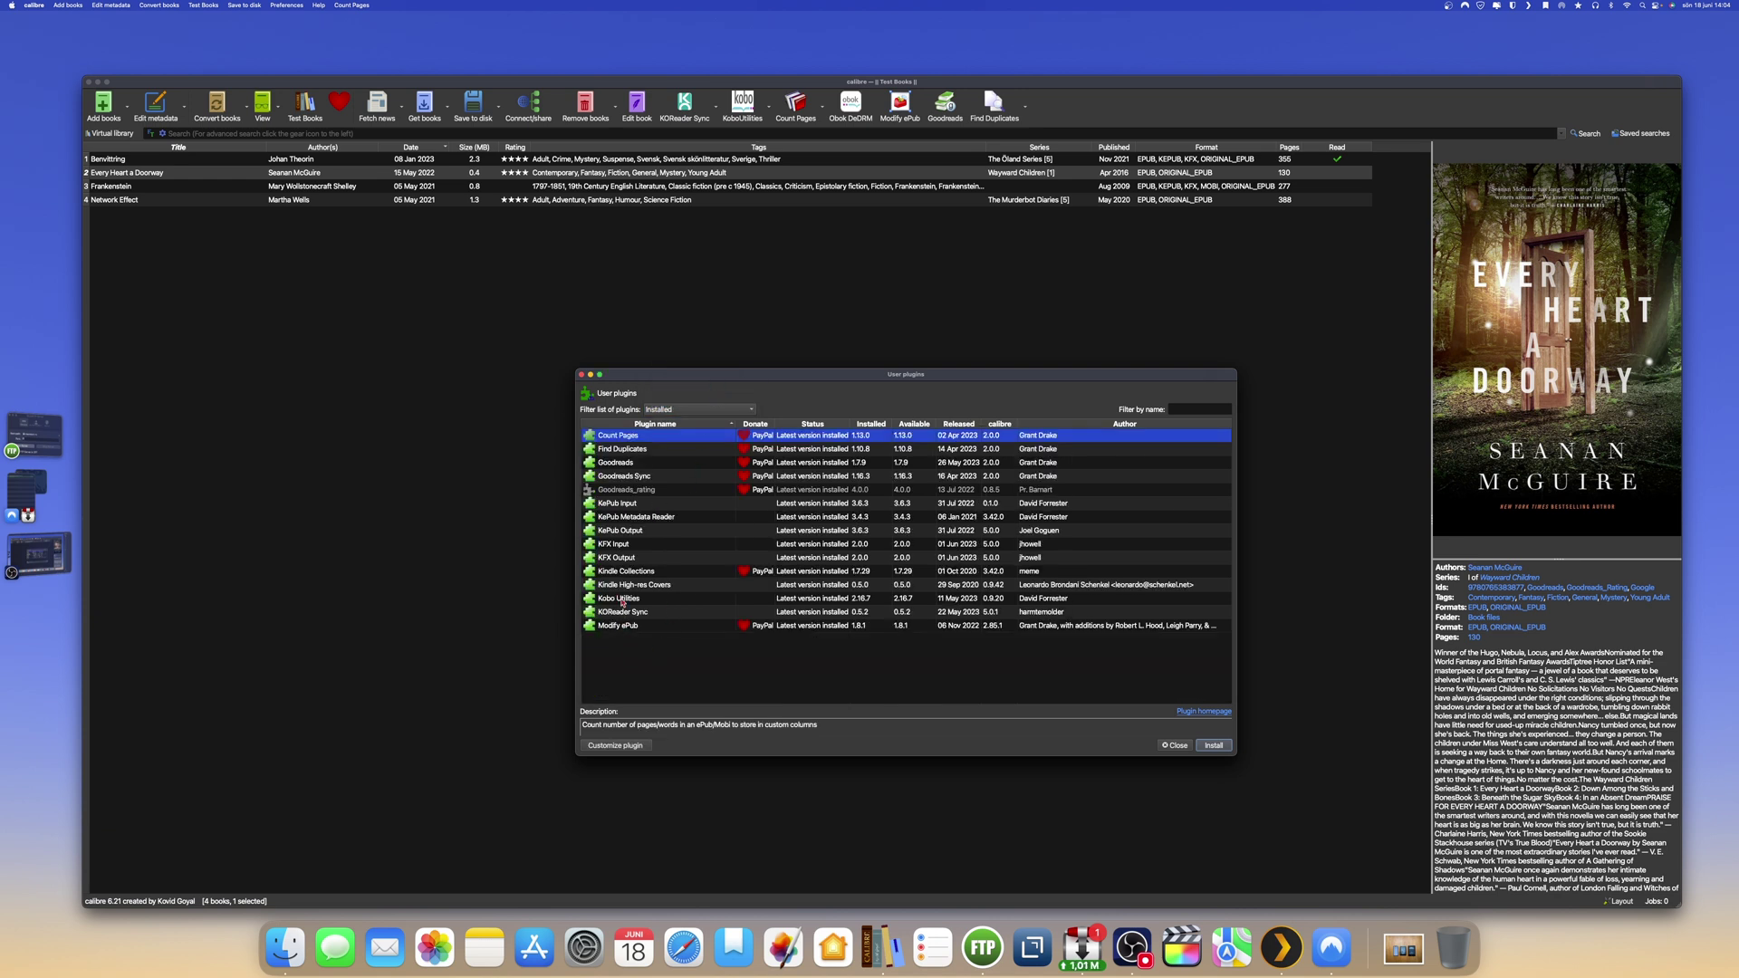
{"action": "left_click", "coordinate": [613, 544]}
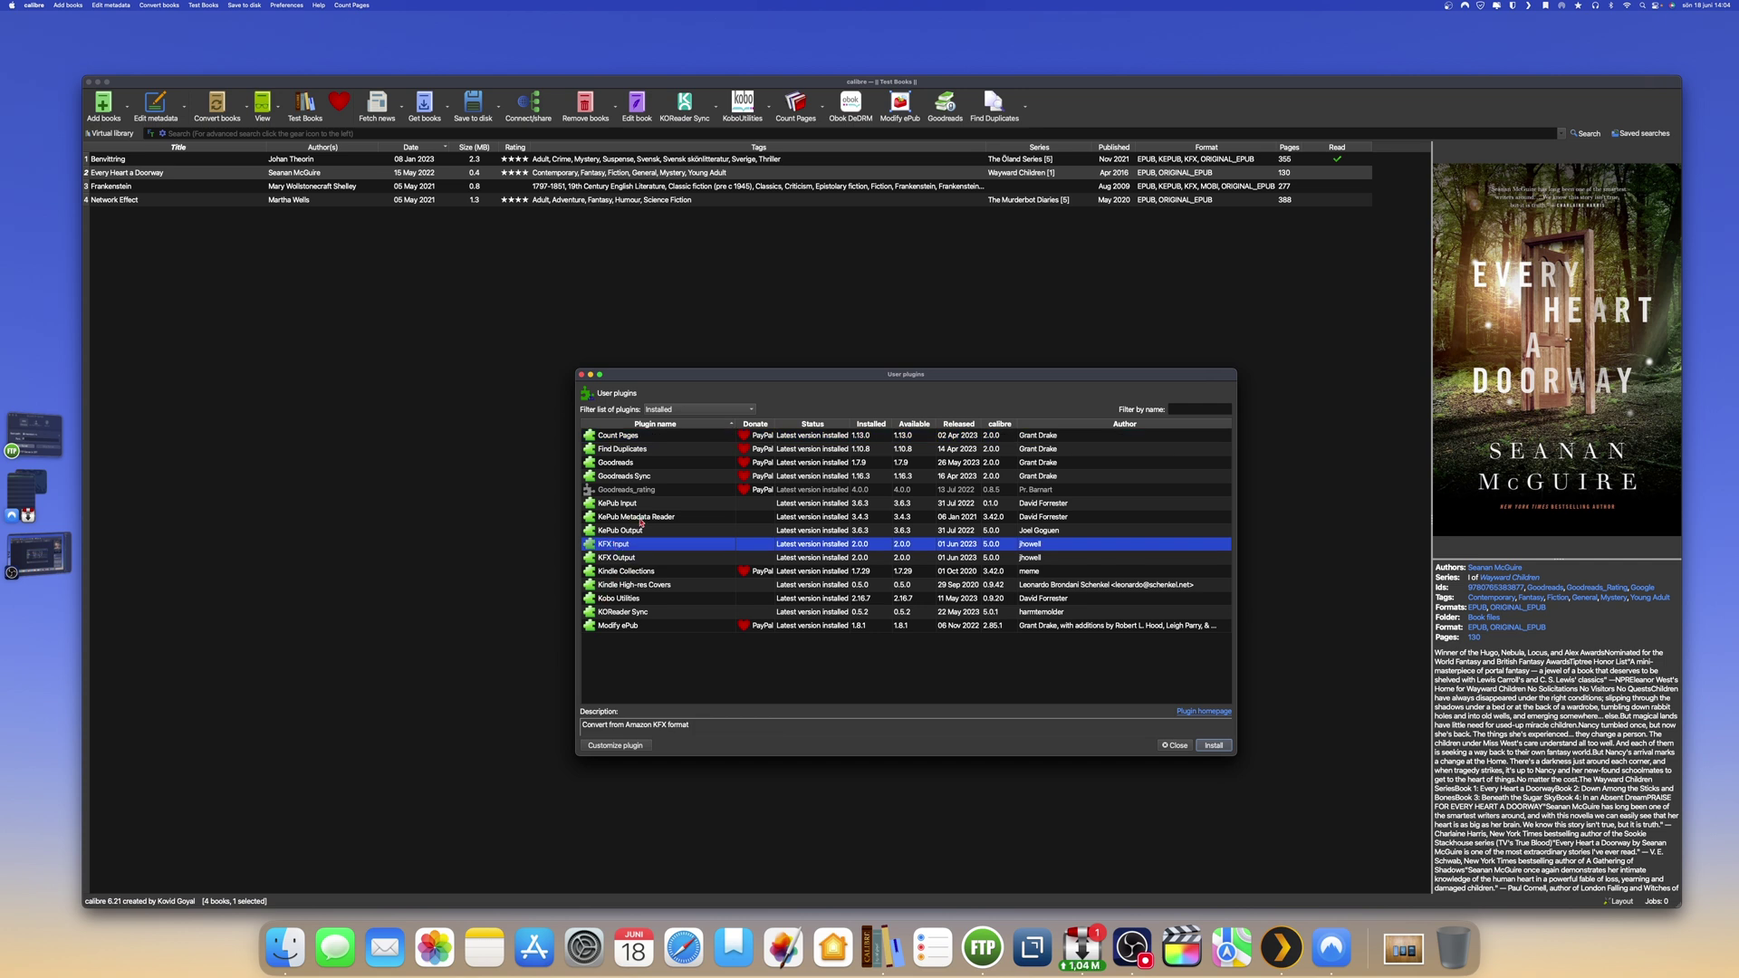
{"action": "left_click", "coordinate": [635, 531]}
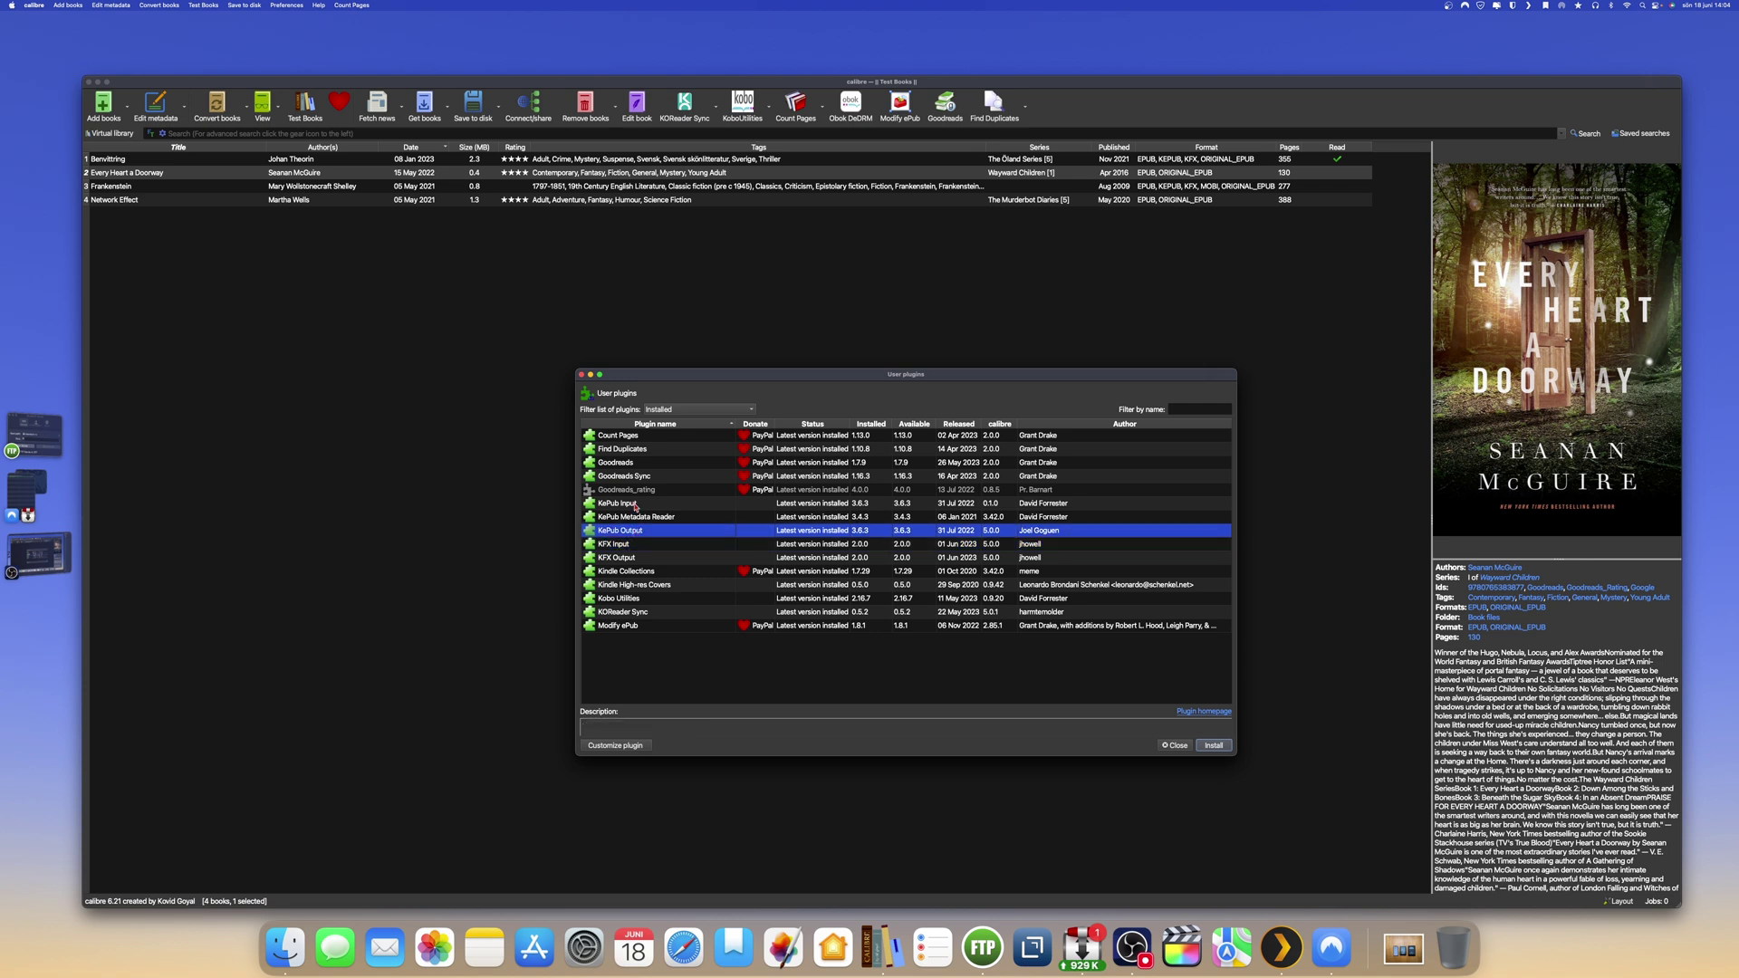
{"action": "left_click", "coordinate": [637, 504]}
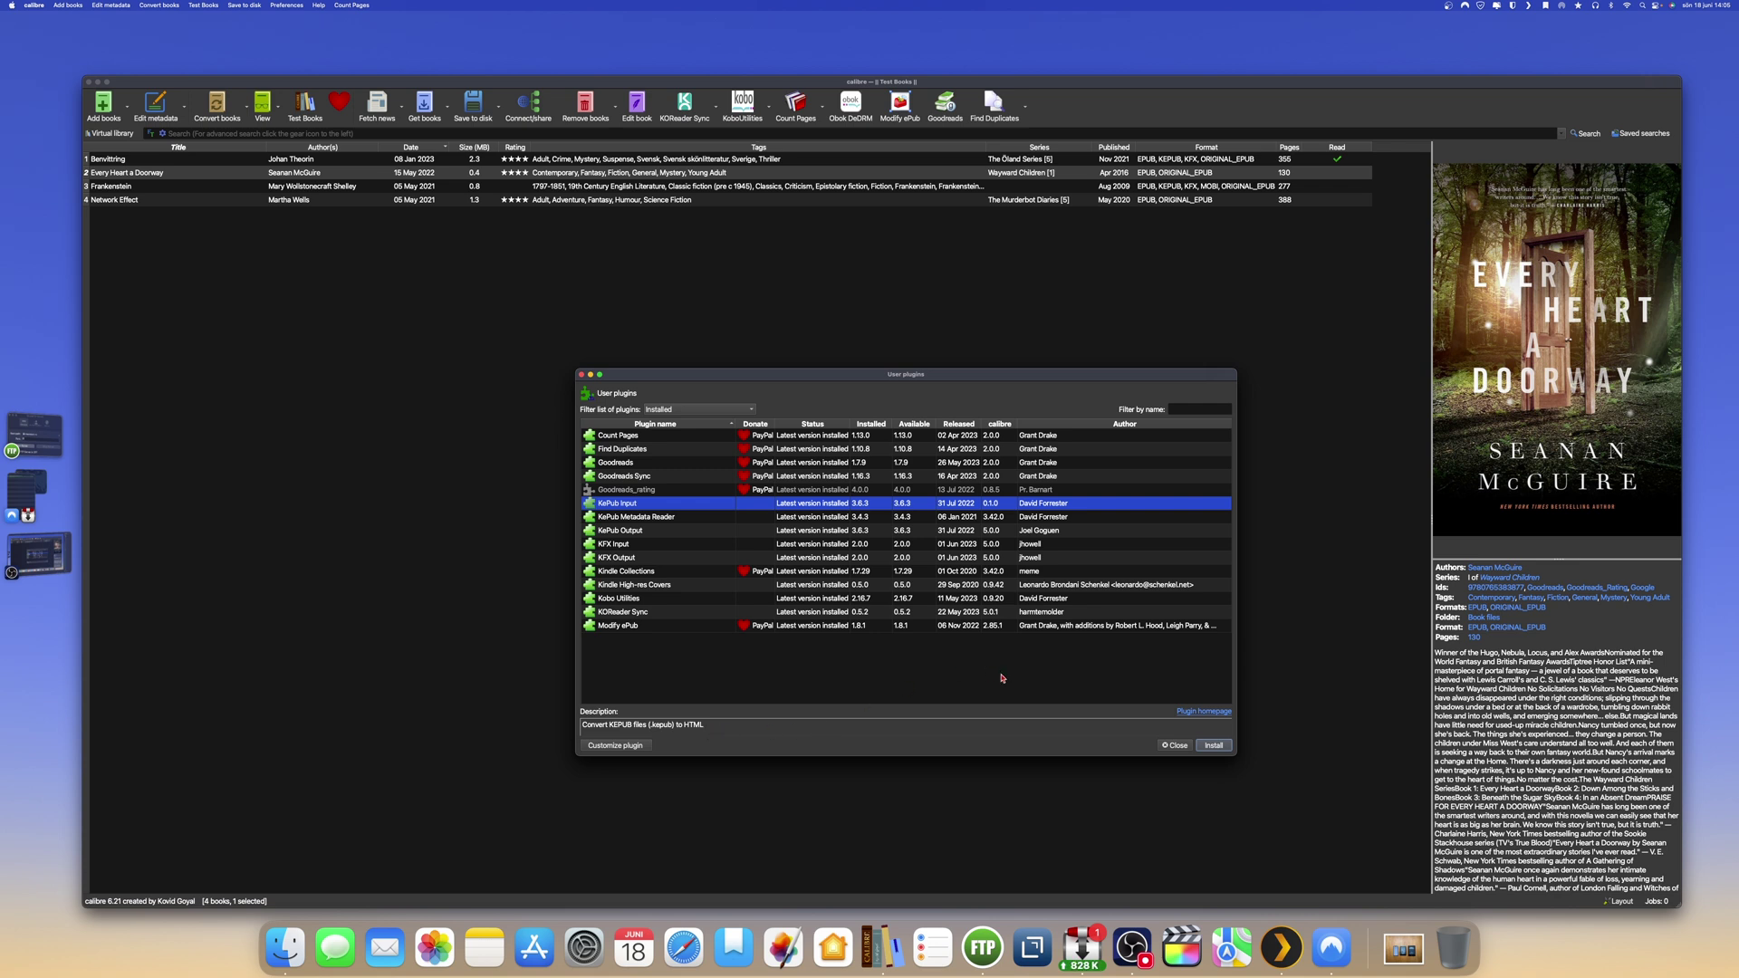
{"action": "left_click", "coordinate": [1174, 746]}
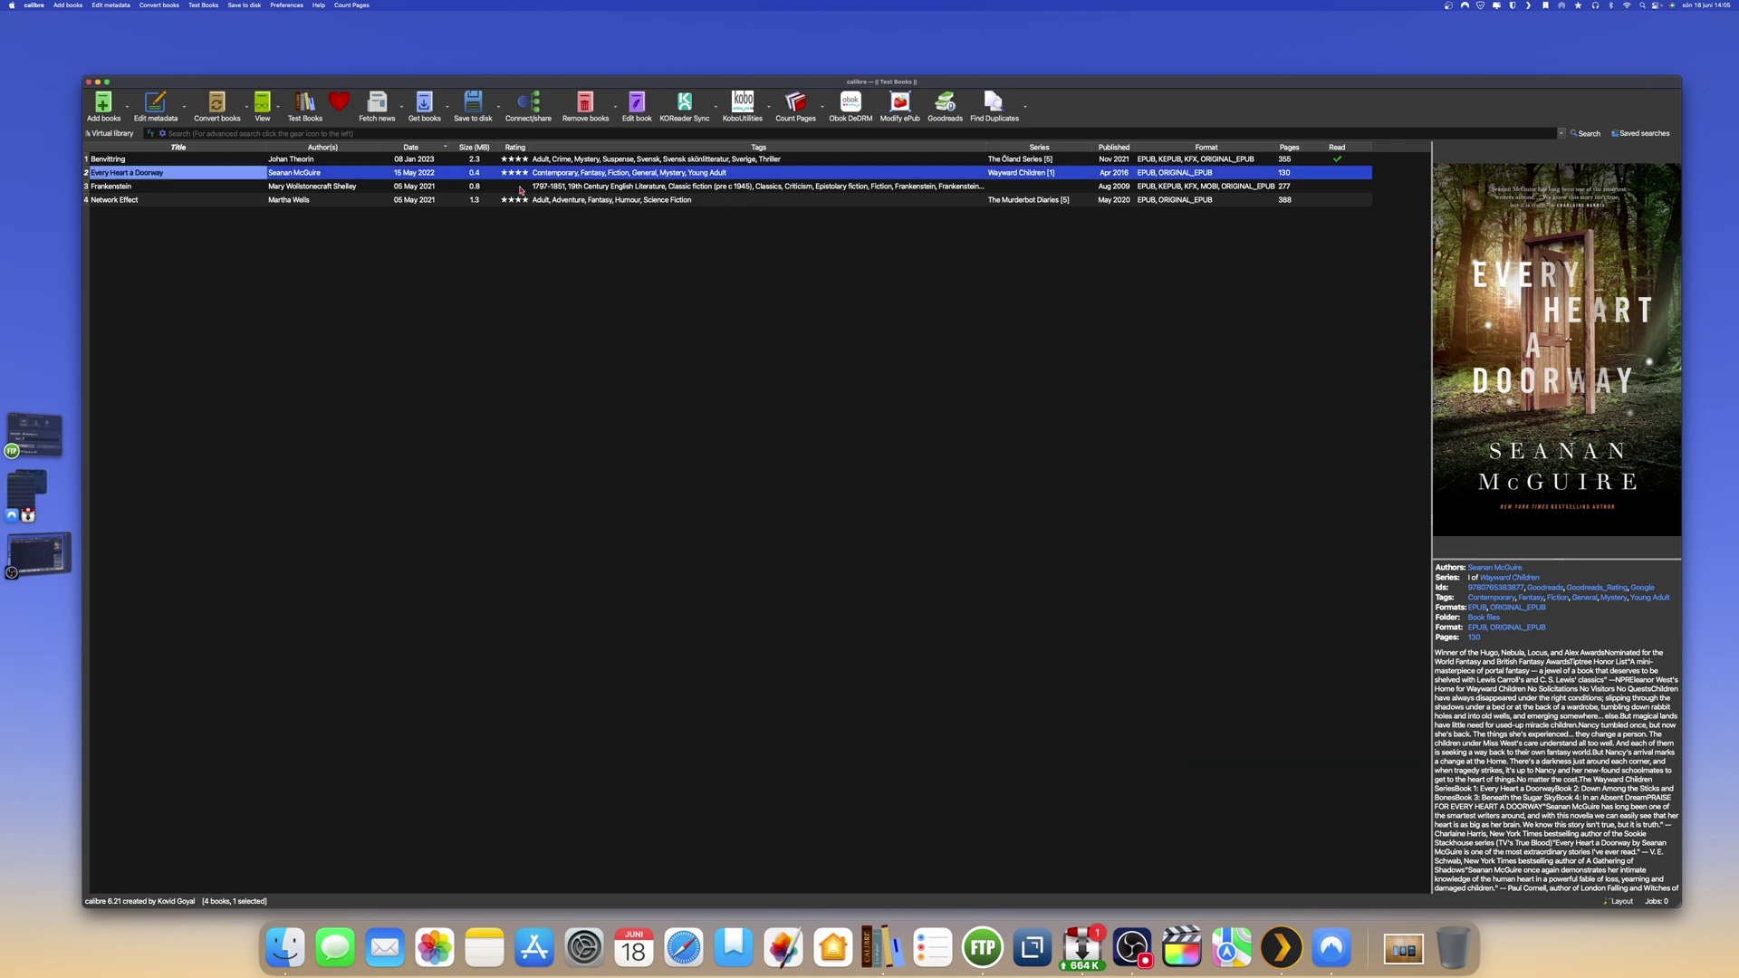
- Convert Frankenstein individually from its KEPUB format to HTMLZ
{"action": "left_click", "coordinate": [243, 190]}
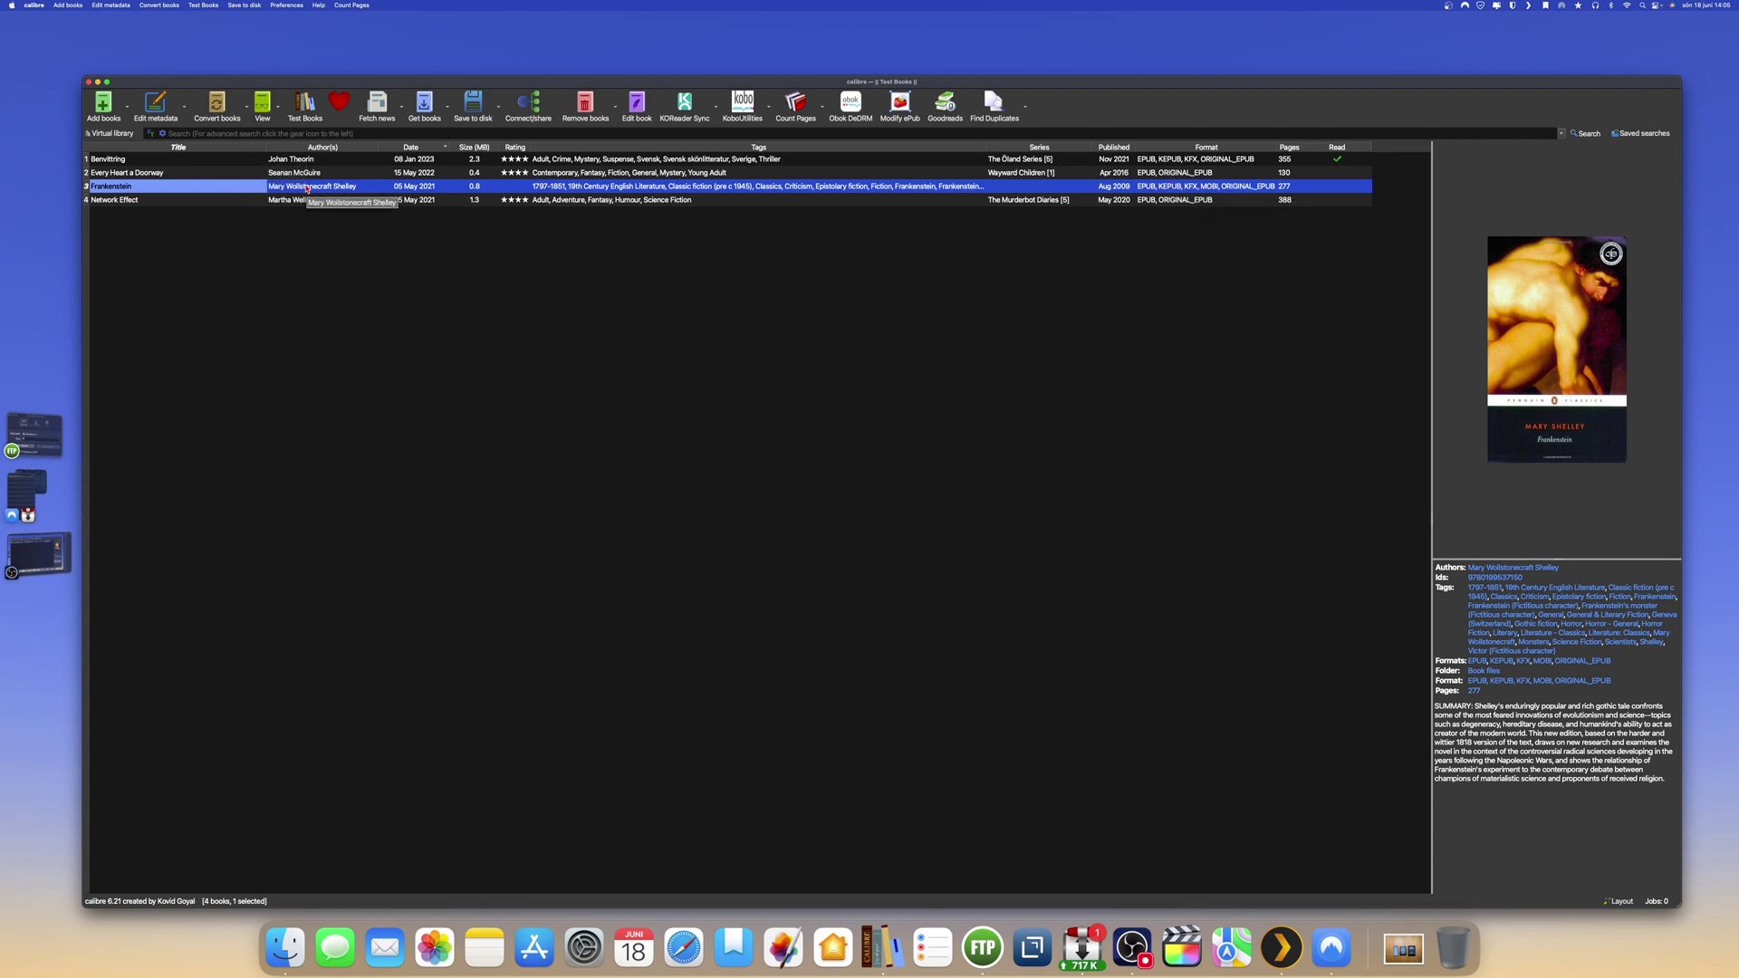
{"action": "left_click", "coordinate": [245, 114]}
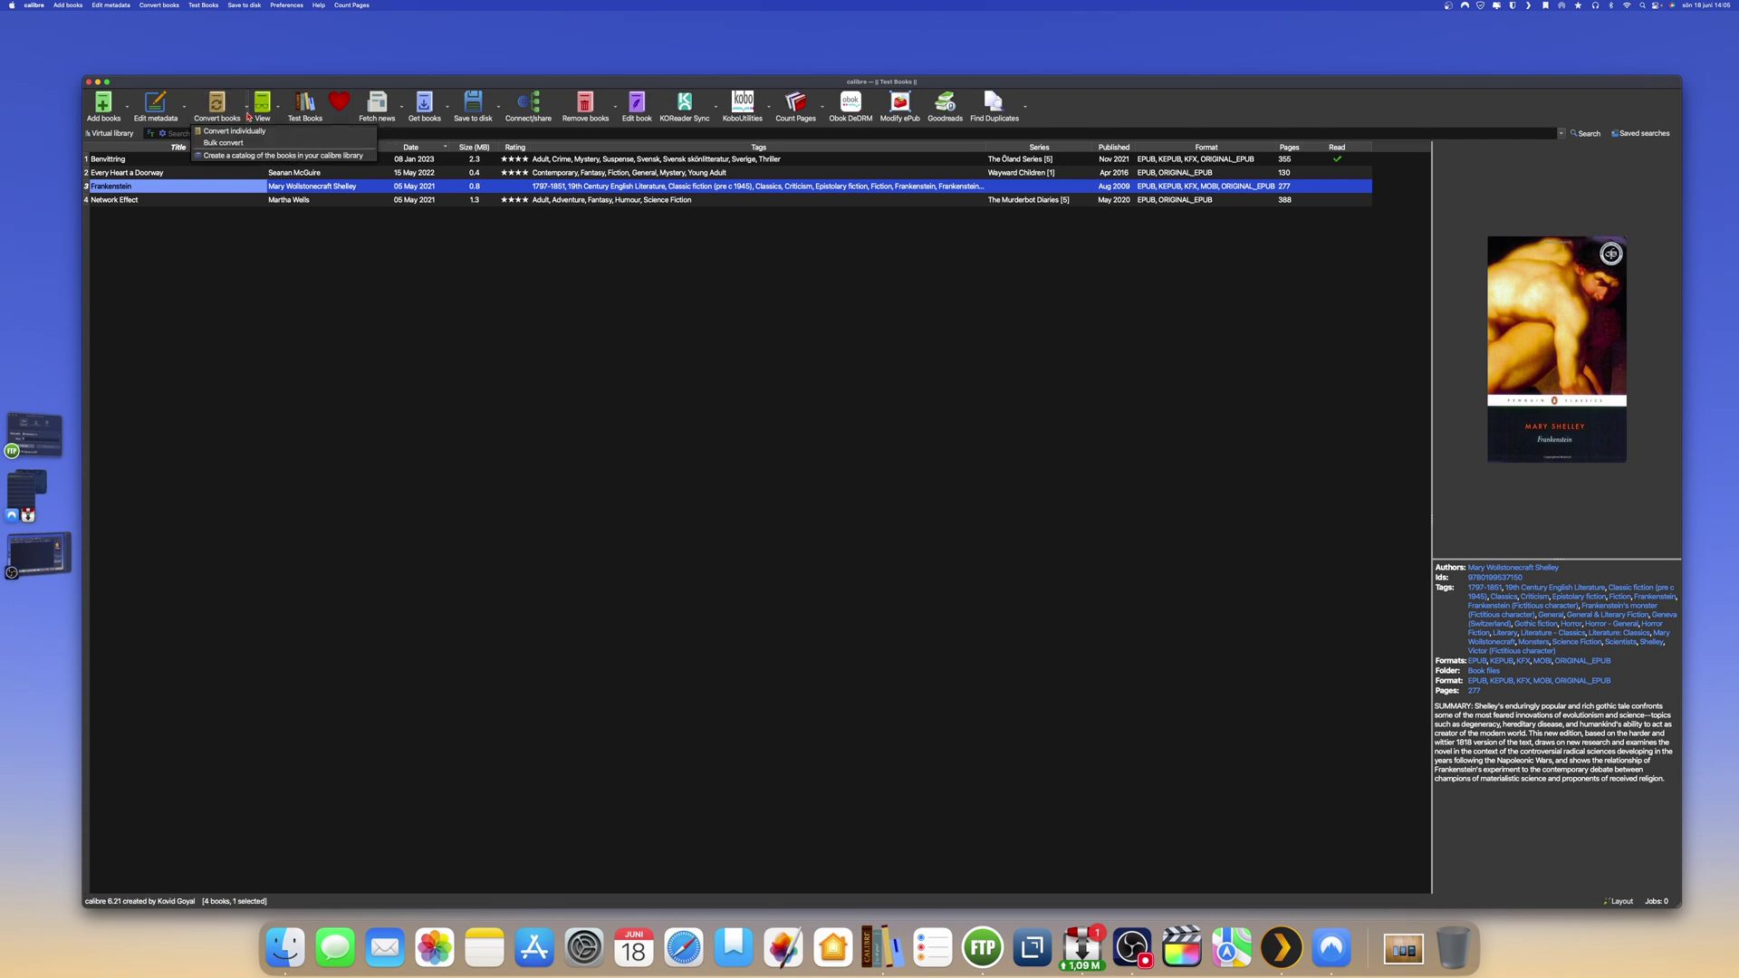
{"action": "left_click", "coordinate": [240, 133]}
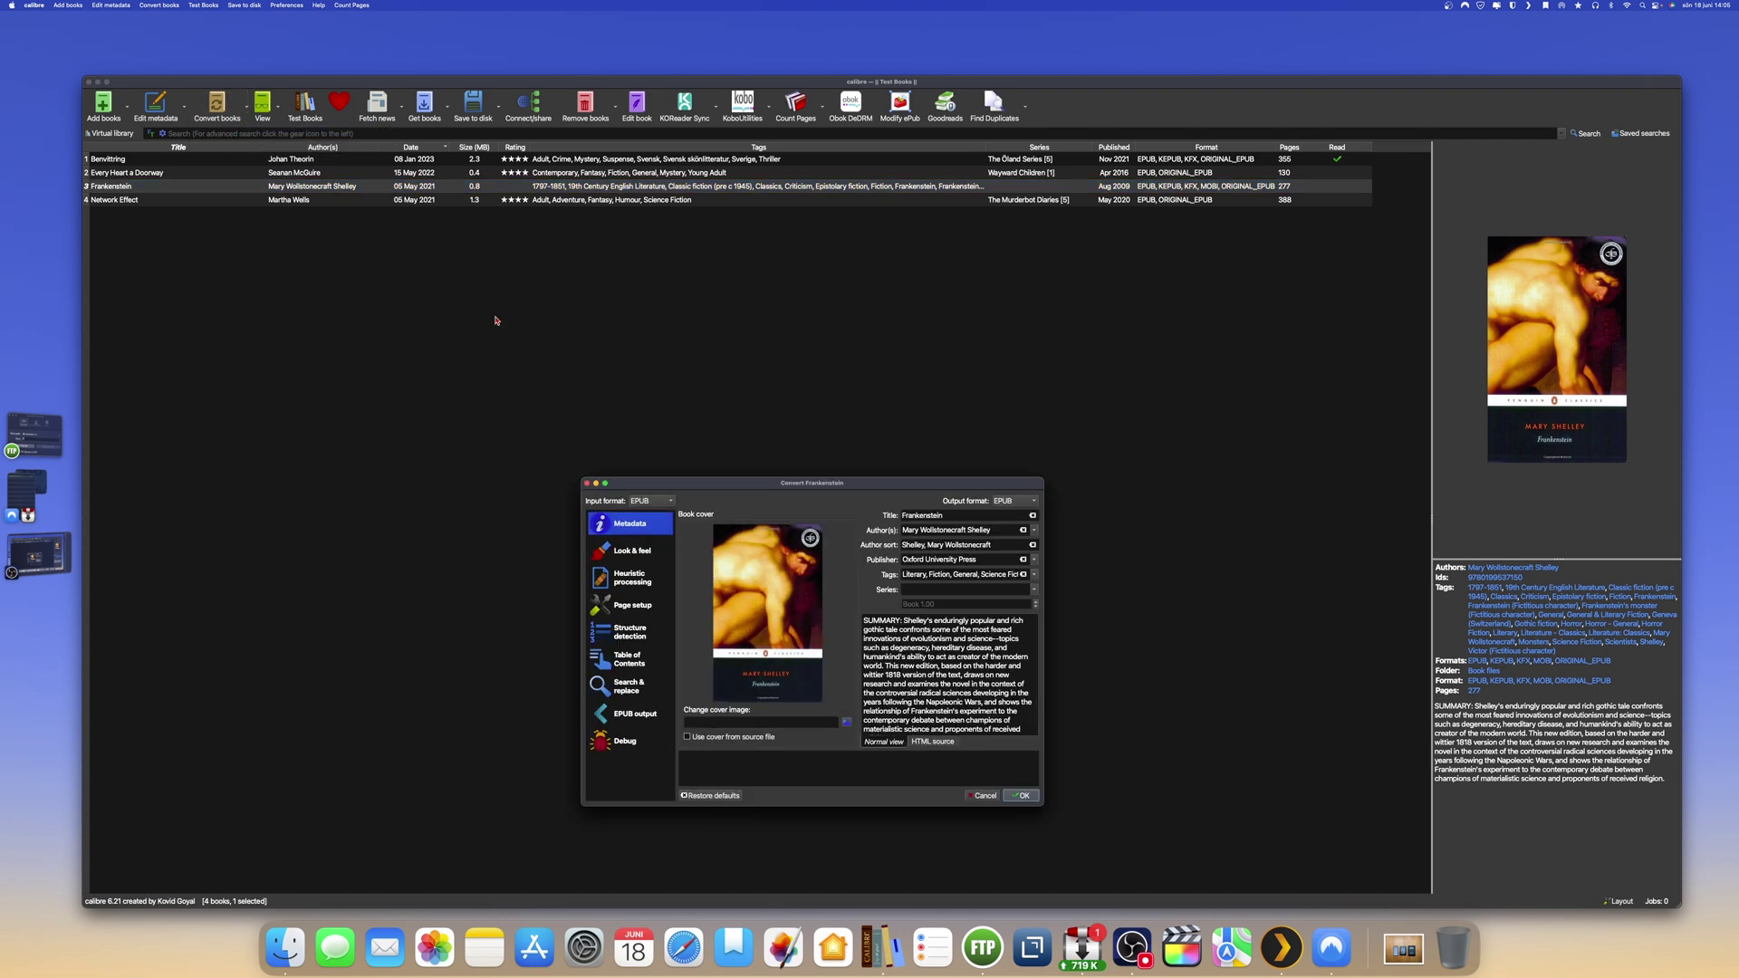
{"action": "left_click", "coordinate": [670, 501]}
{"action": "left_click", "coordinate": [664, 514]}
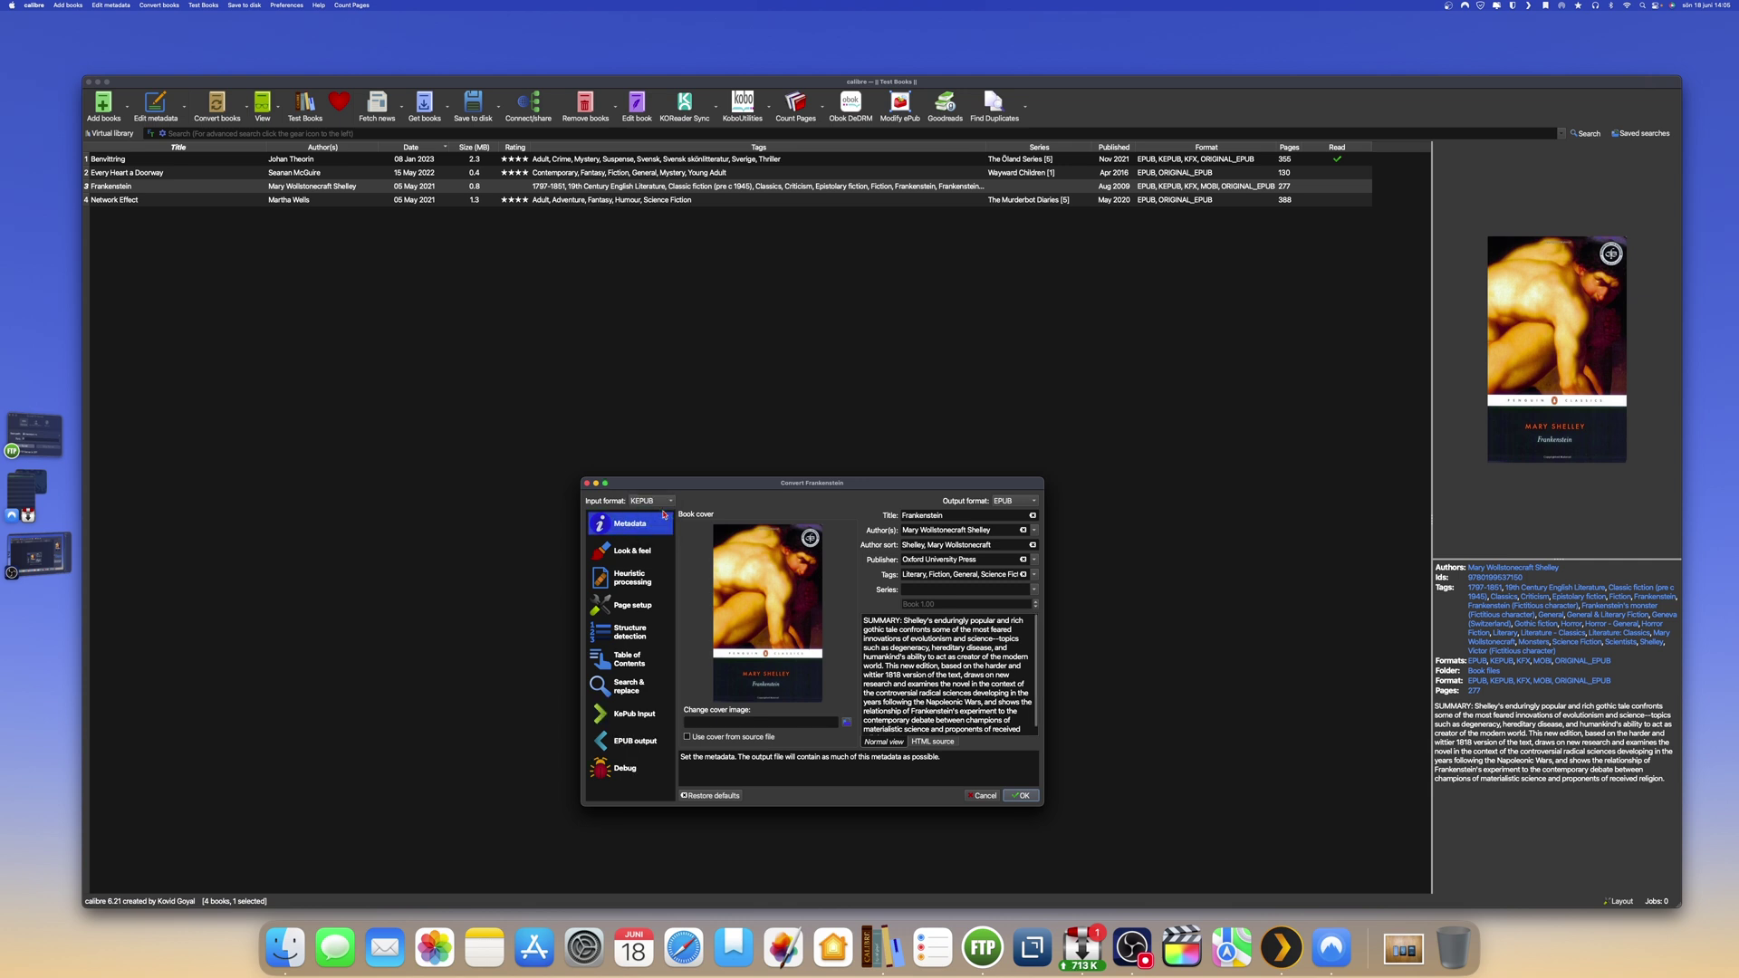
{"action": "left_click", "coordinate": [1031, 503]}
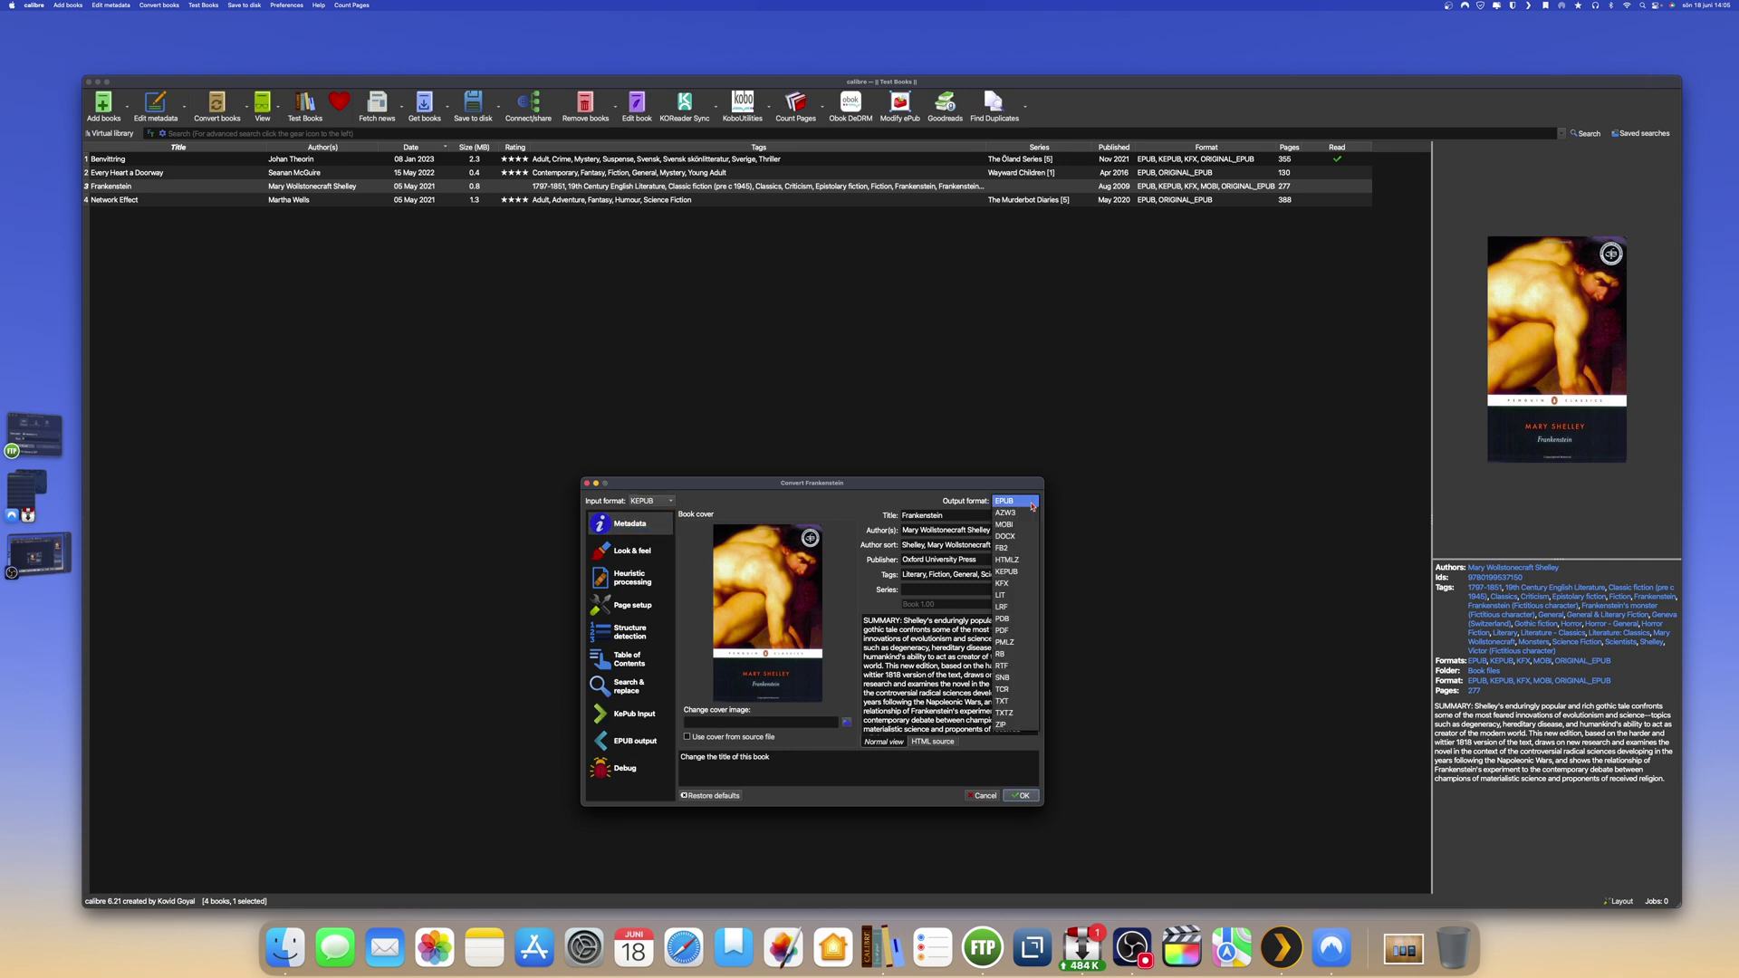
{"action": "left_click", "coordinate": [1021, 564]}
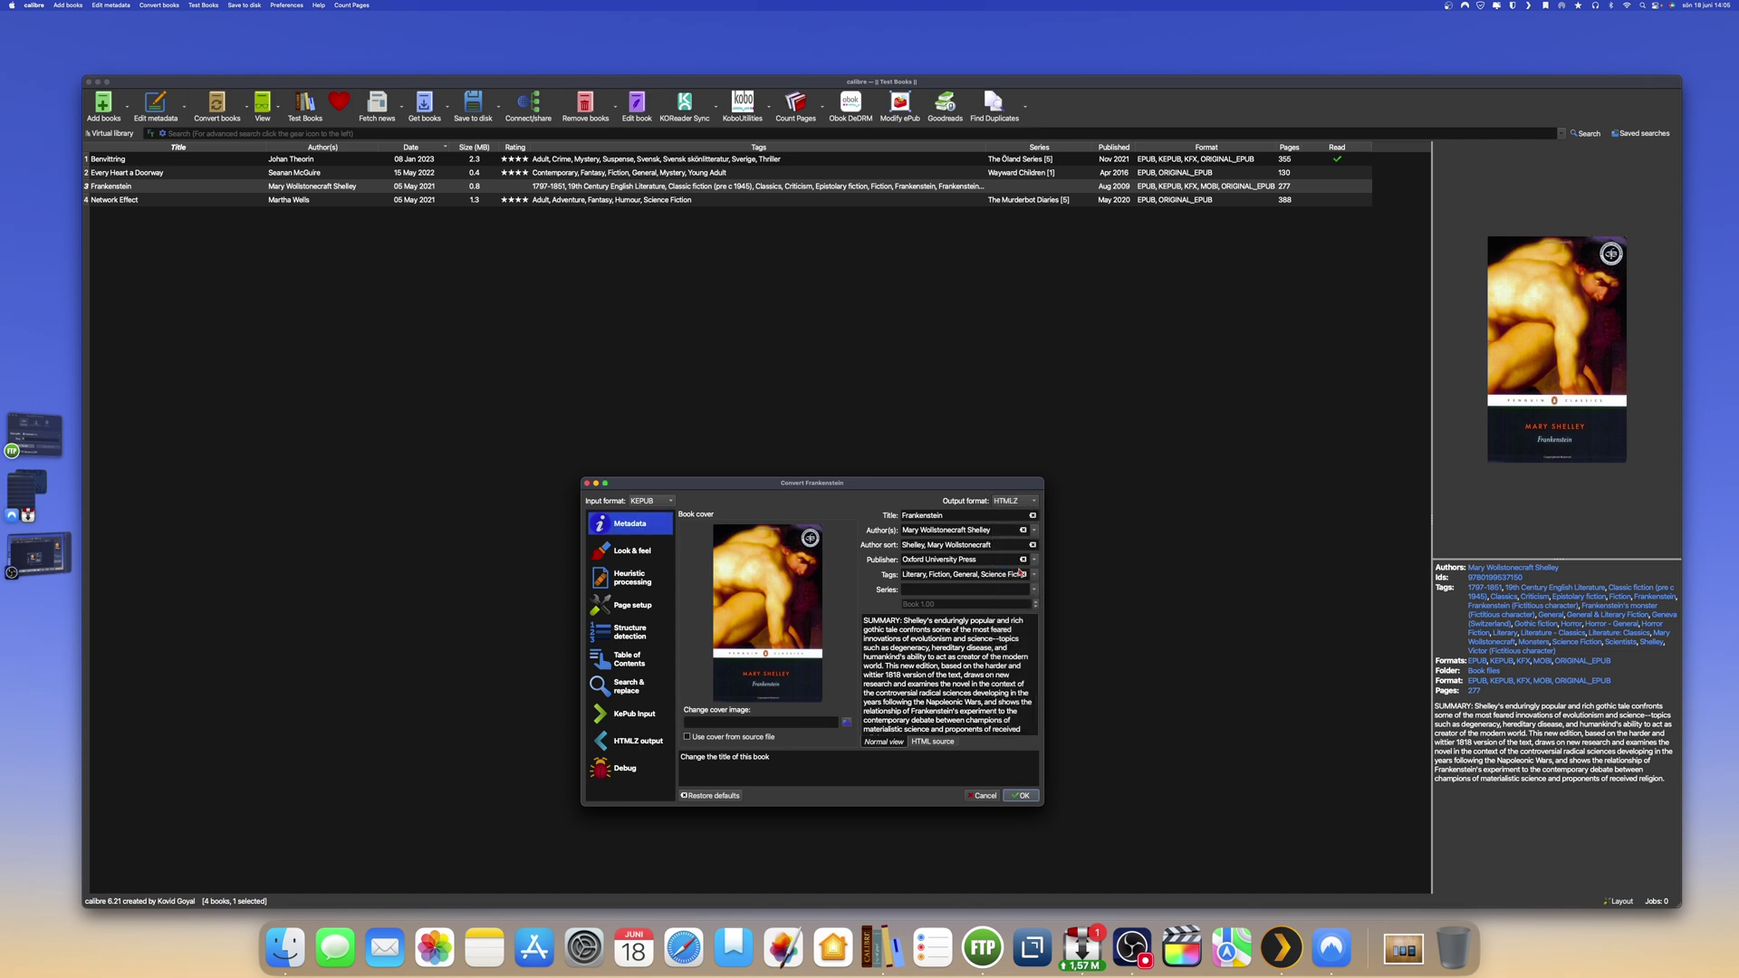
{"action": "left_click", "coordinate": [1018, 796]}
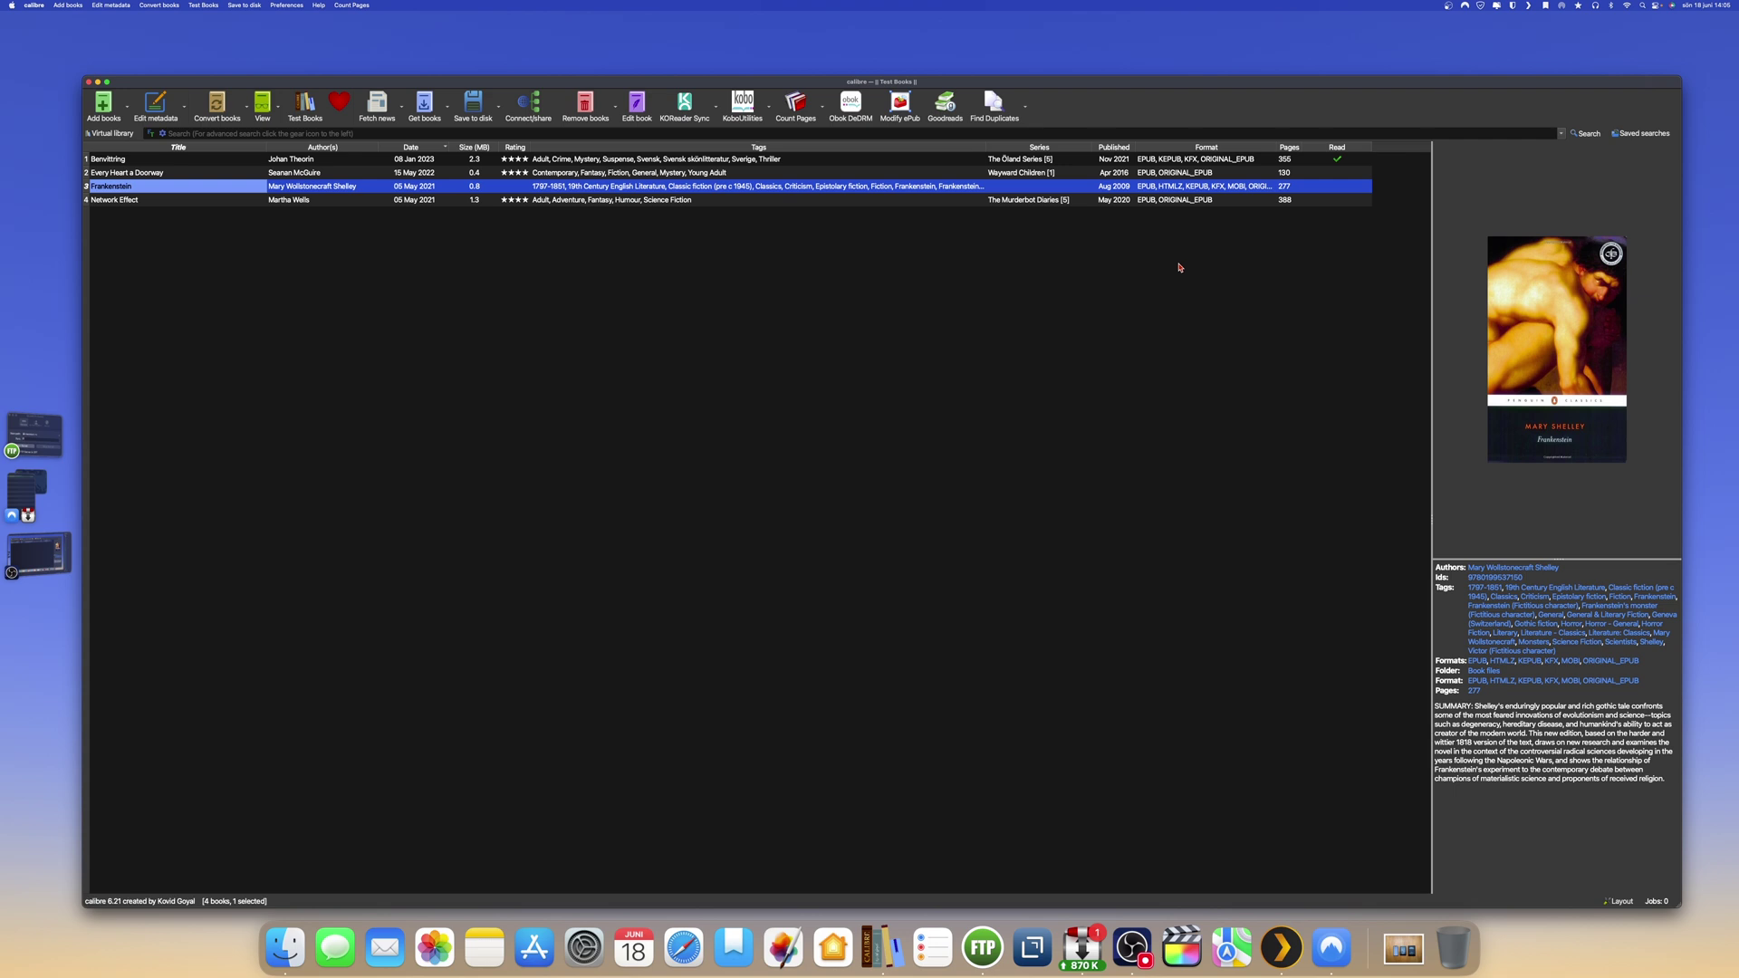
- Widen the Format column to show HTMLZ, then list the installed plugins in Get plugins
{"action": "mouse_move", "coordinate": [1278, 146]}
{"action": "left_mouse_down"}
{"action": "mouse_move", "coordinate": [1338, 149]}
{"action": "mouse_move", "coordinate": [1312, 150]}
{"action": "left_mouse_up"}
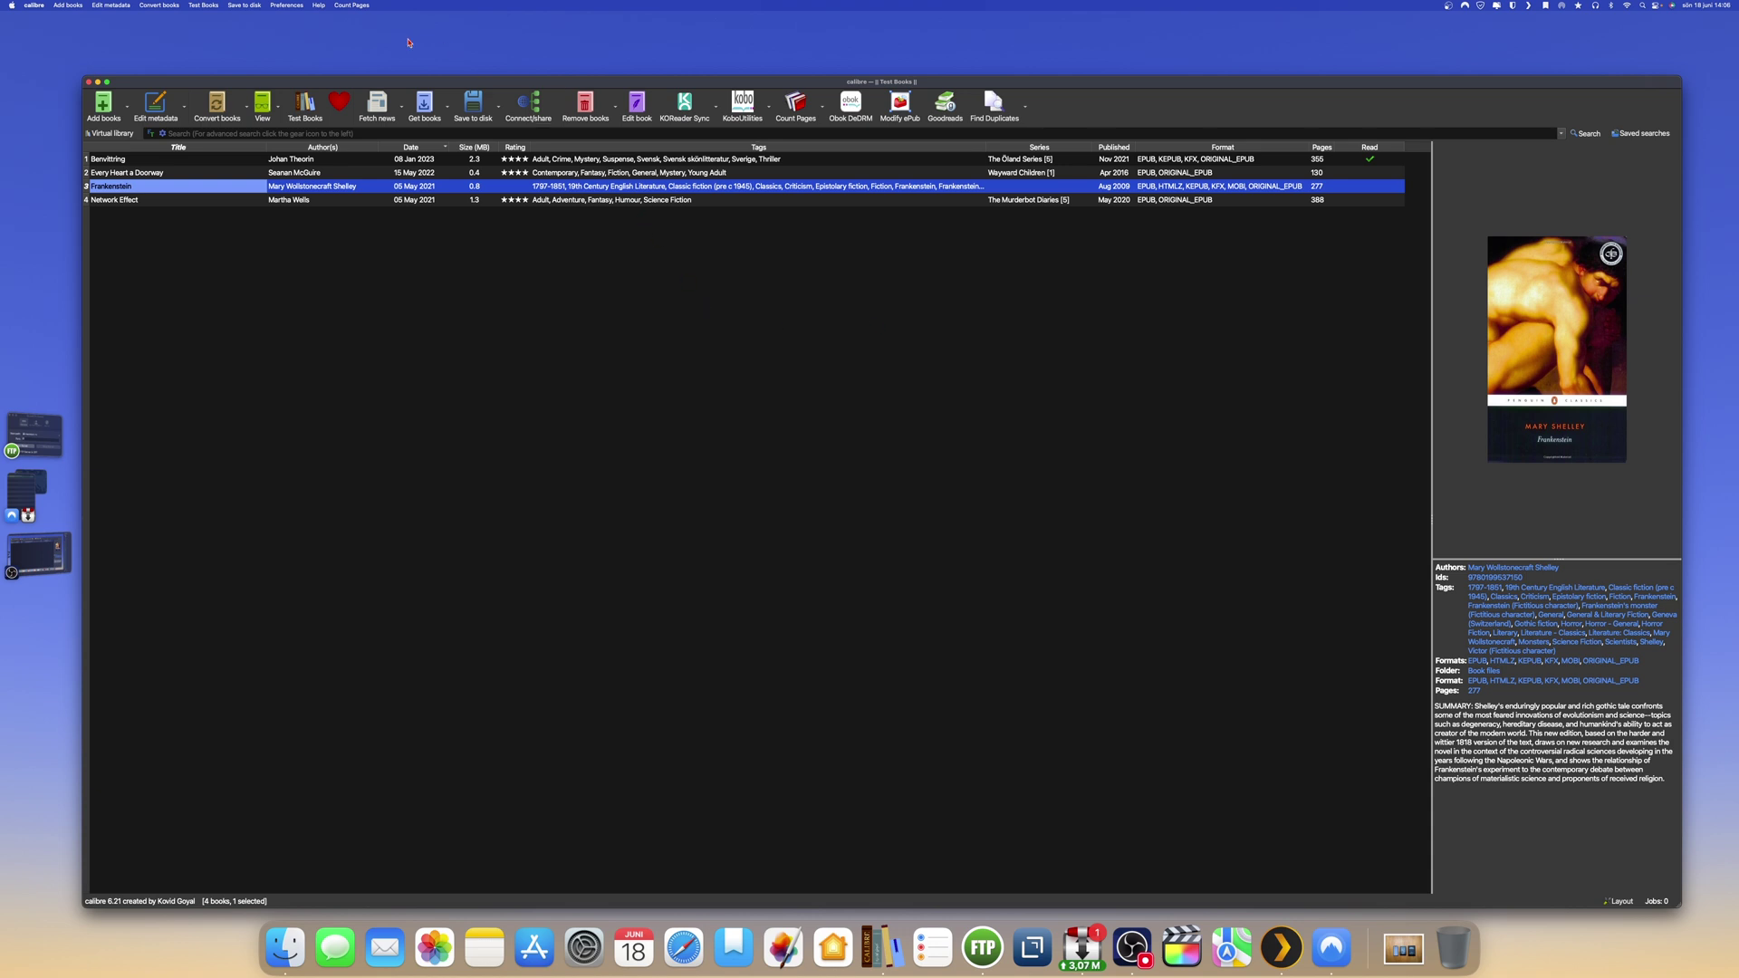
{"action": "left_click", "coordinate": [285, 6]}
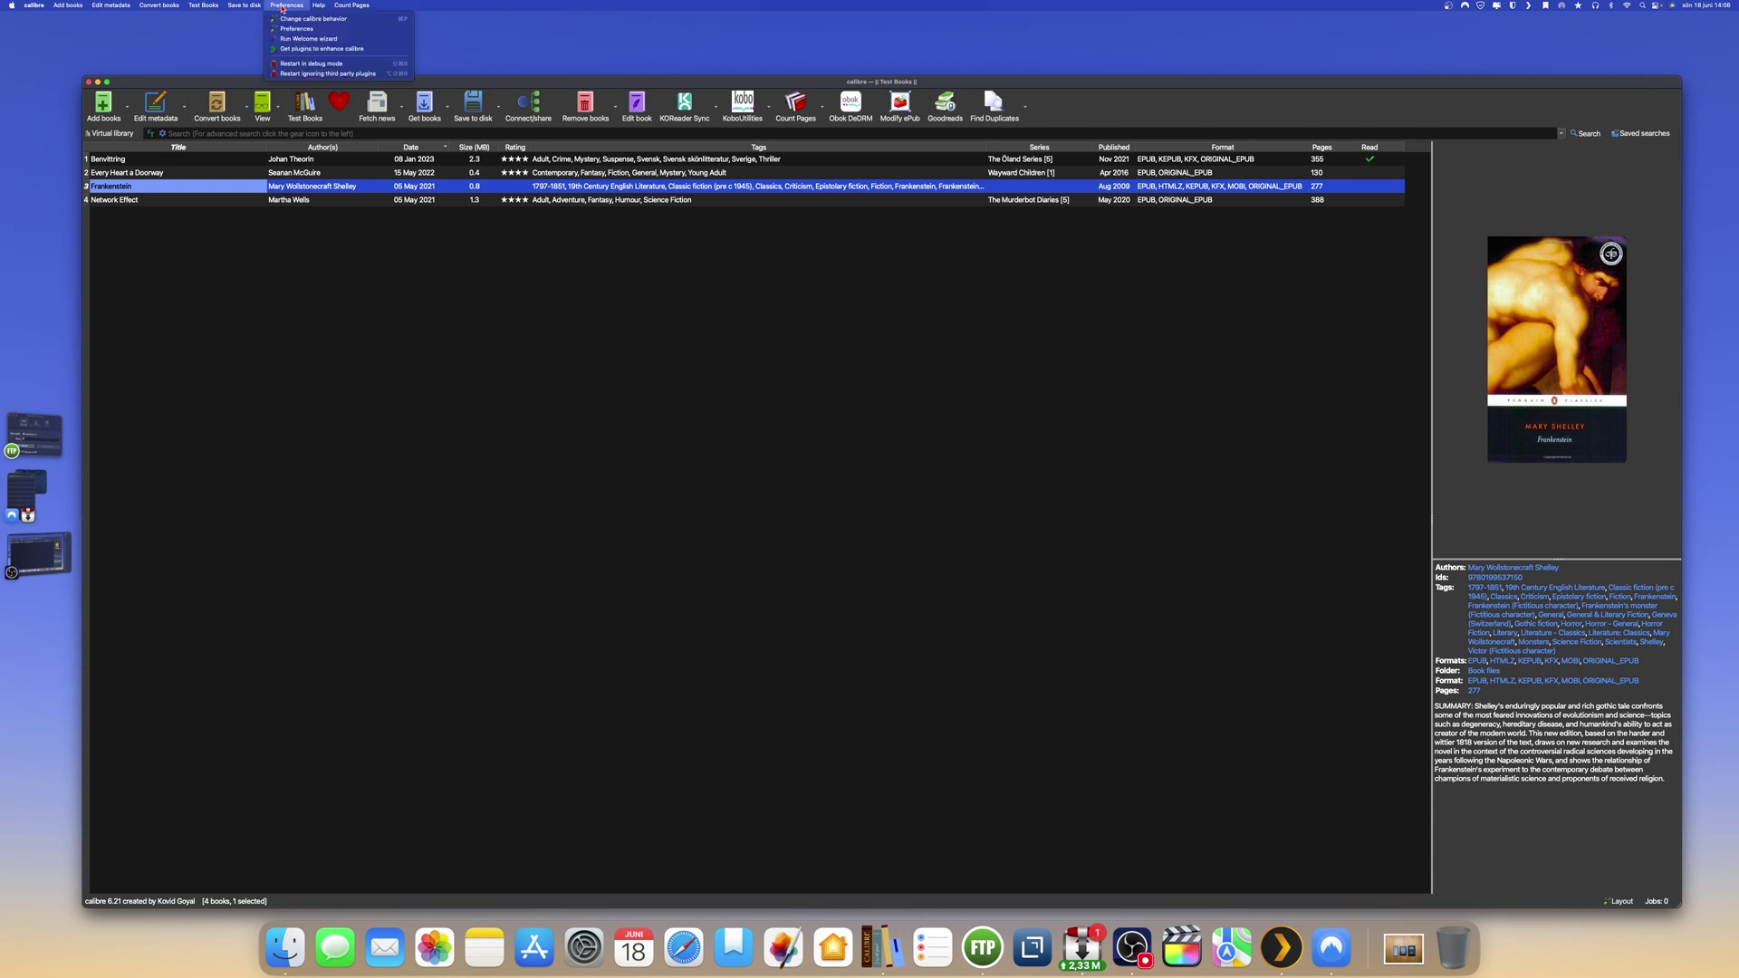
{"action": "left_click", "coordinate": [316, 50]}
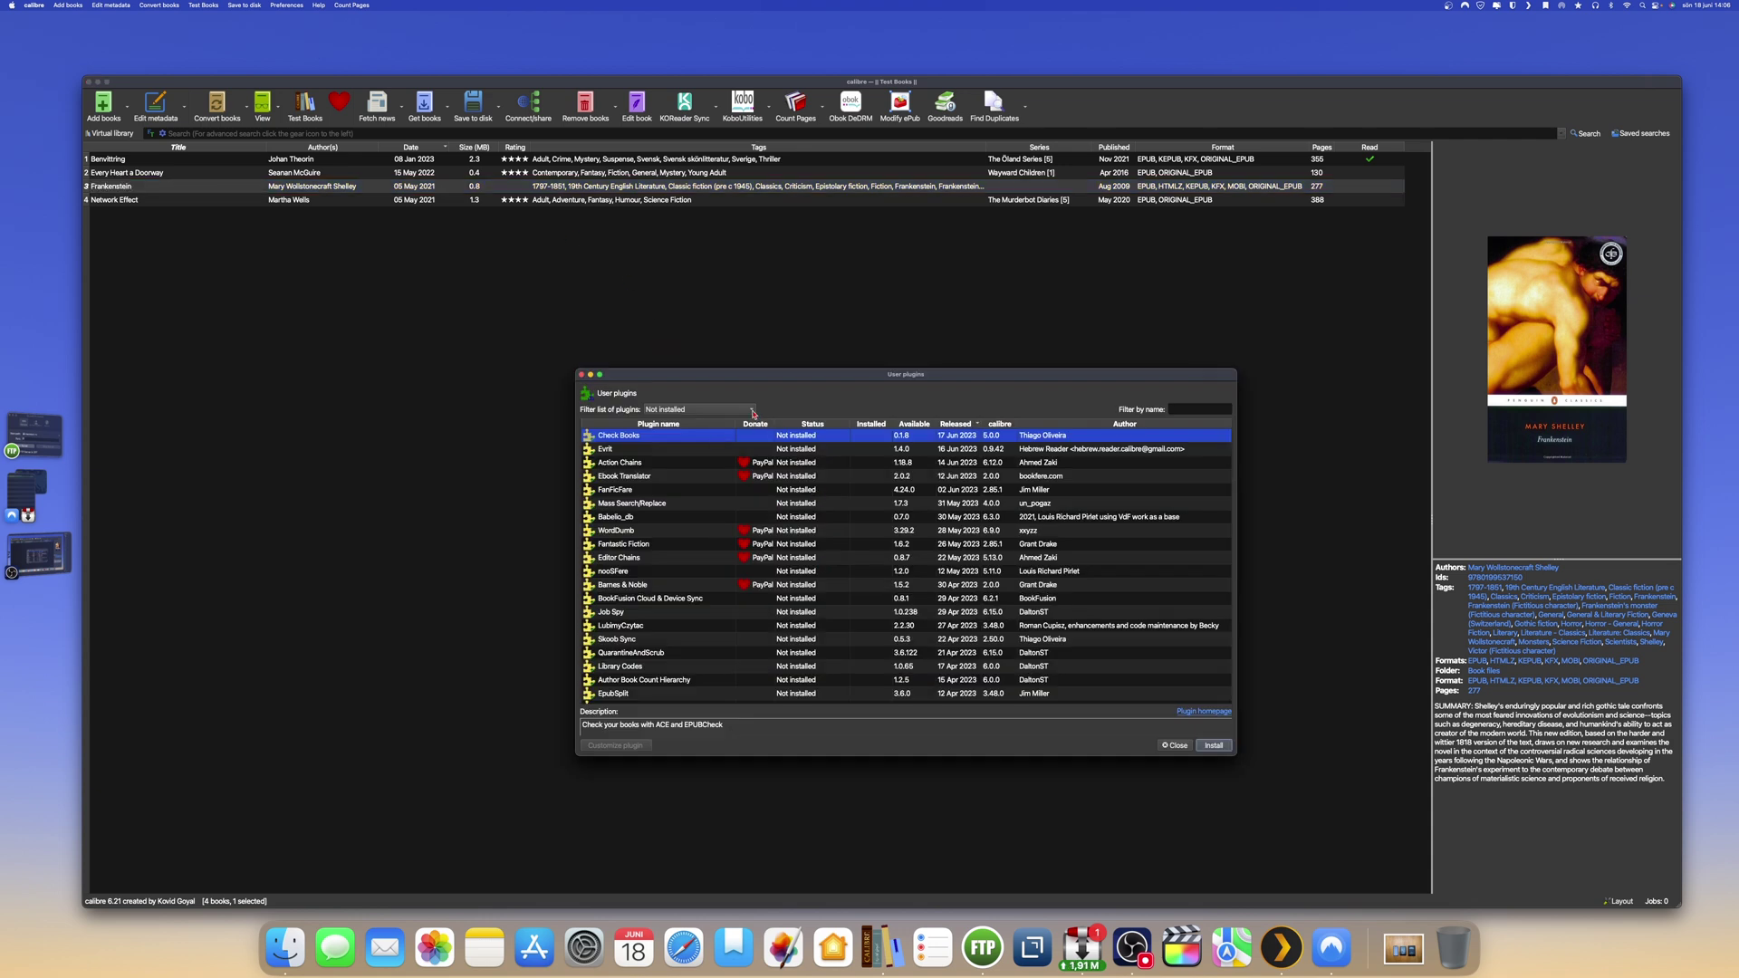
{"action": "left_click", "coordinate": [751, 410]}
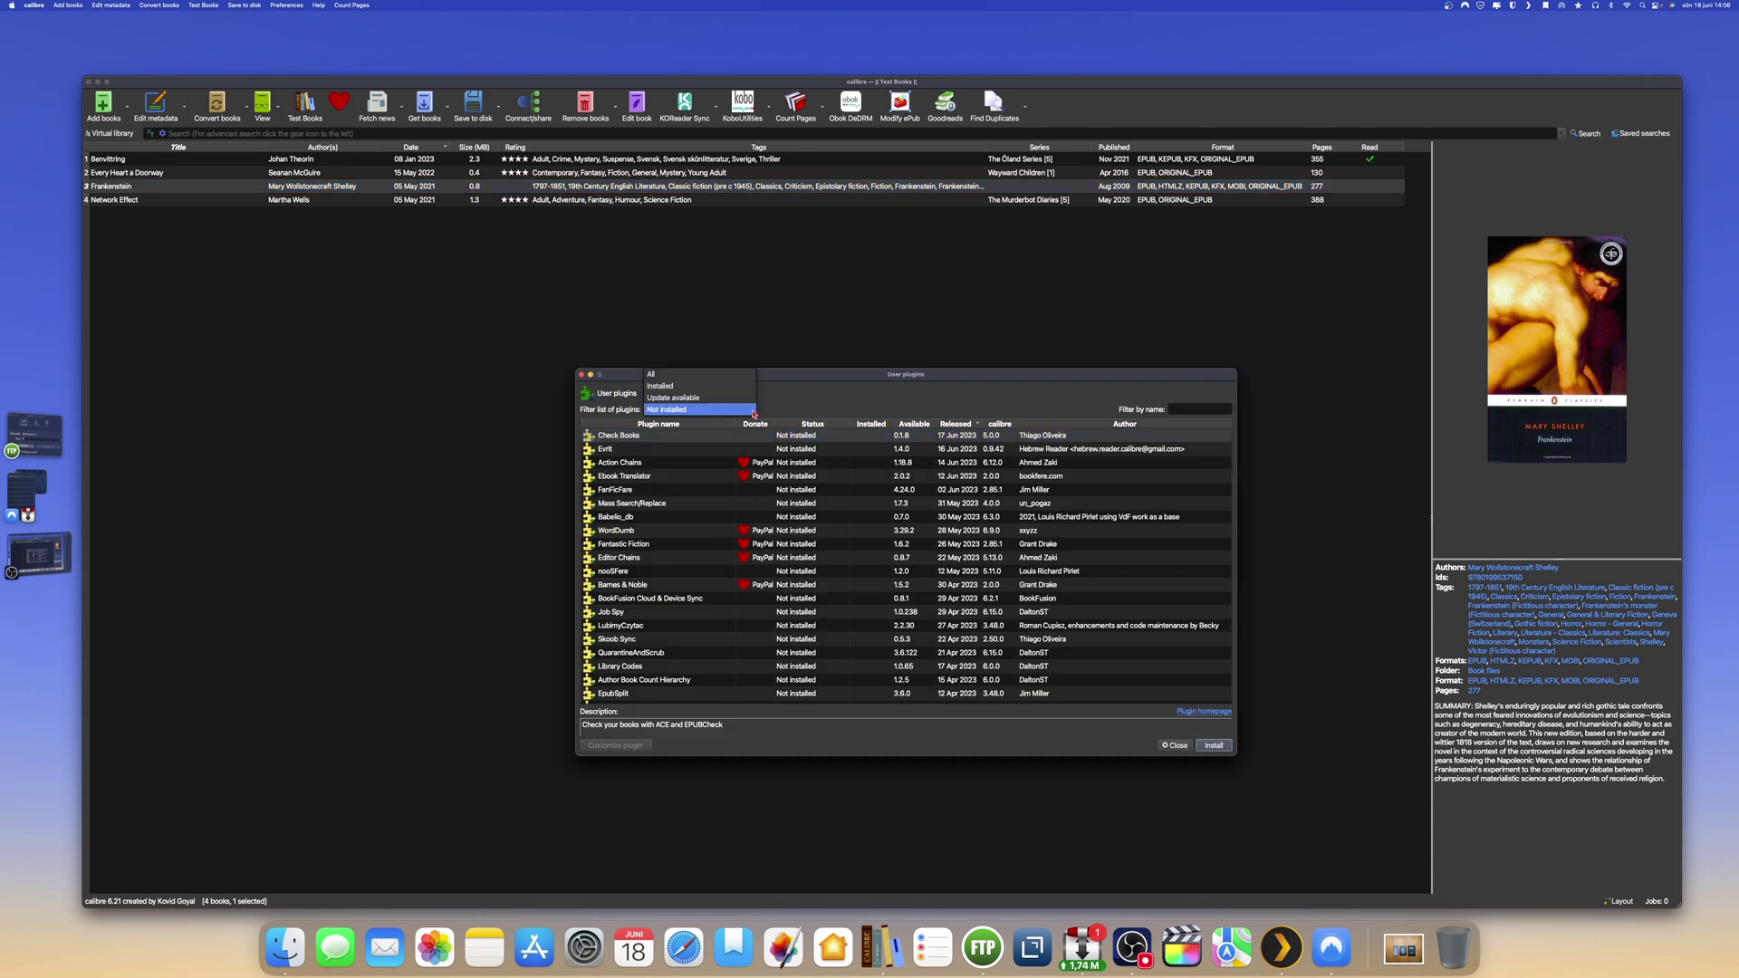
{"action": "left_click", "coordinate": [711, 381]}
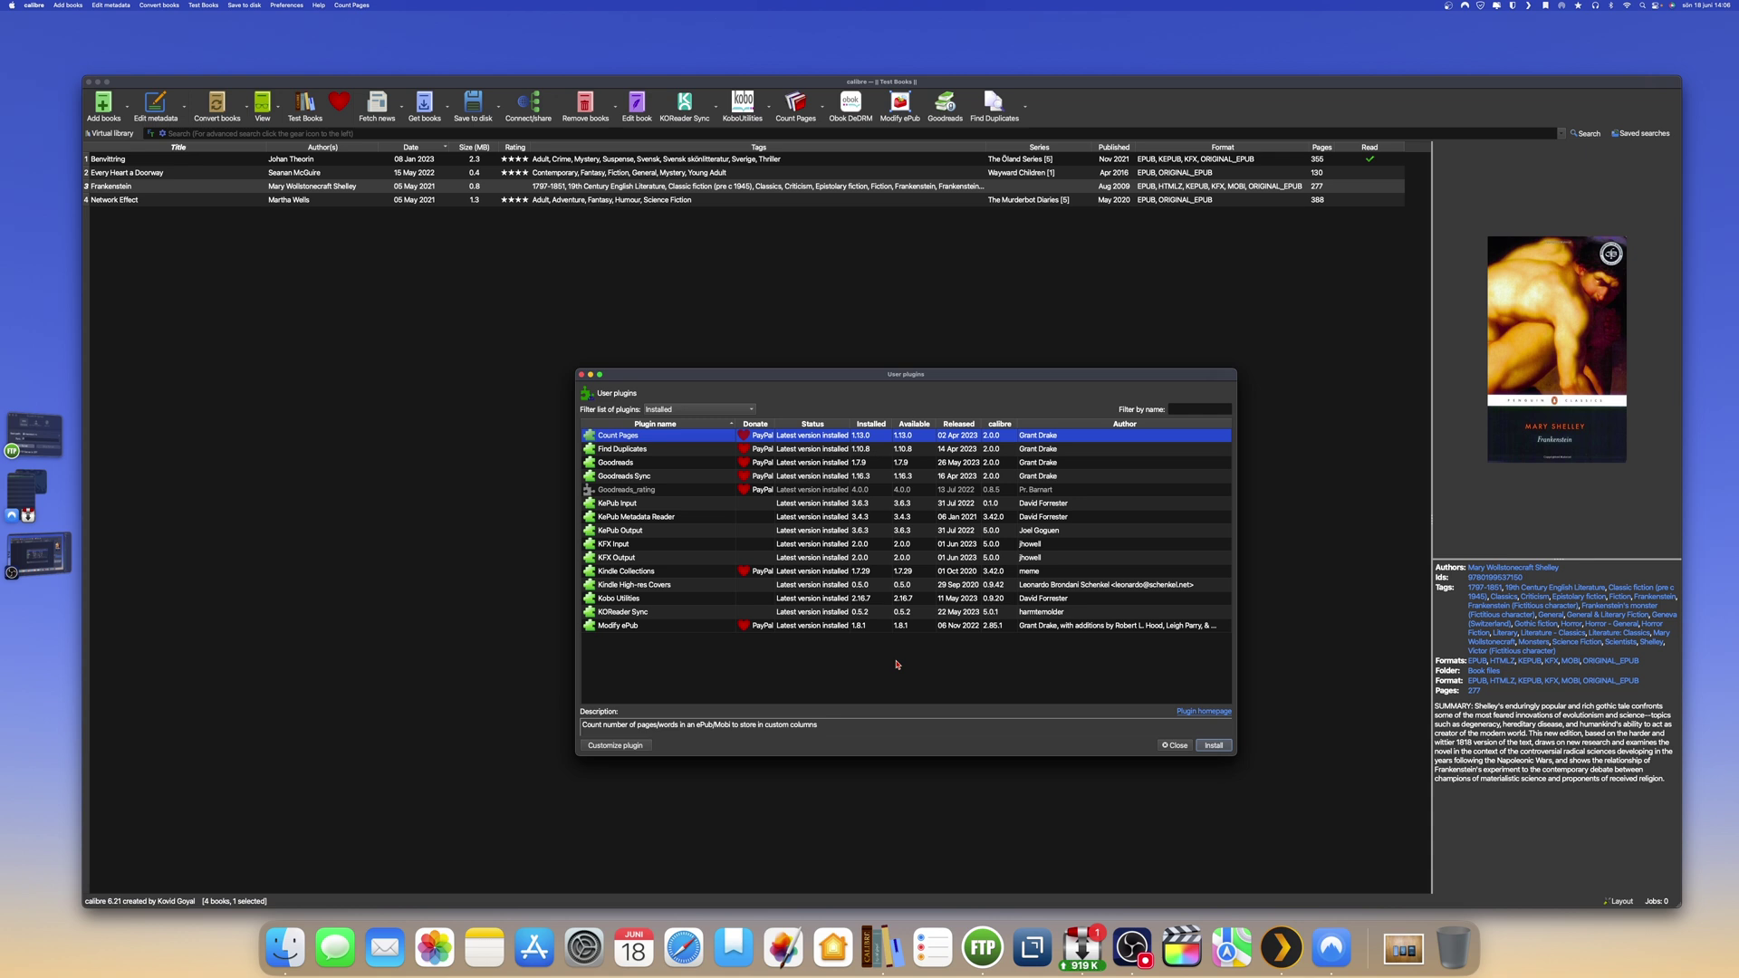
- Filter the plugin catalogue to Not installed plugins, then close it
{"action": "left_click", "coordinate": [754, 409]}
{"action": "left_click", "coordinate": [710, 433]}
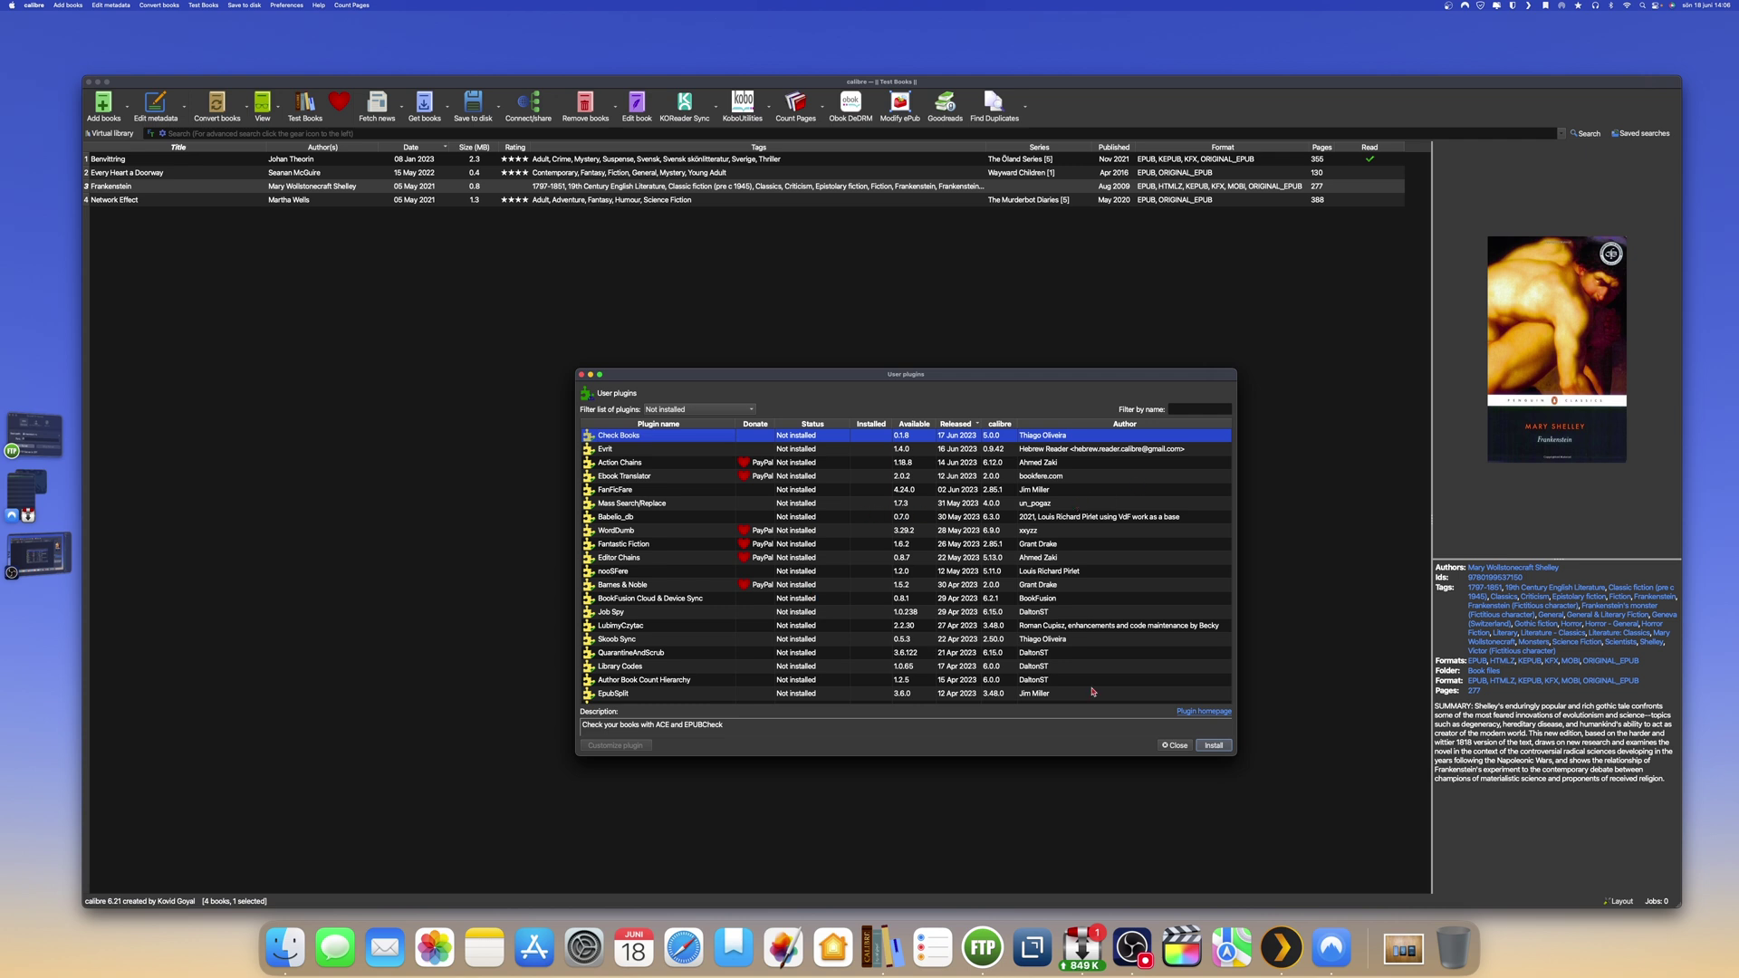
{"action": "left_click", "coordinate": [1170, 746]}
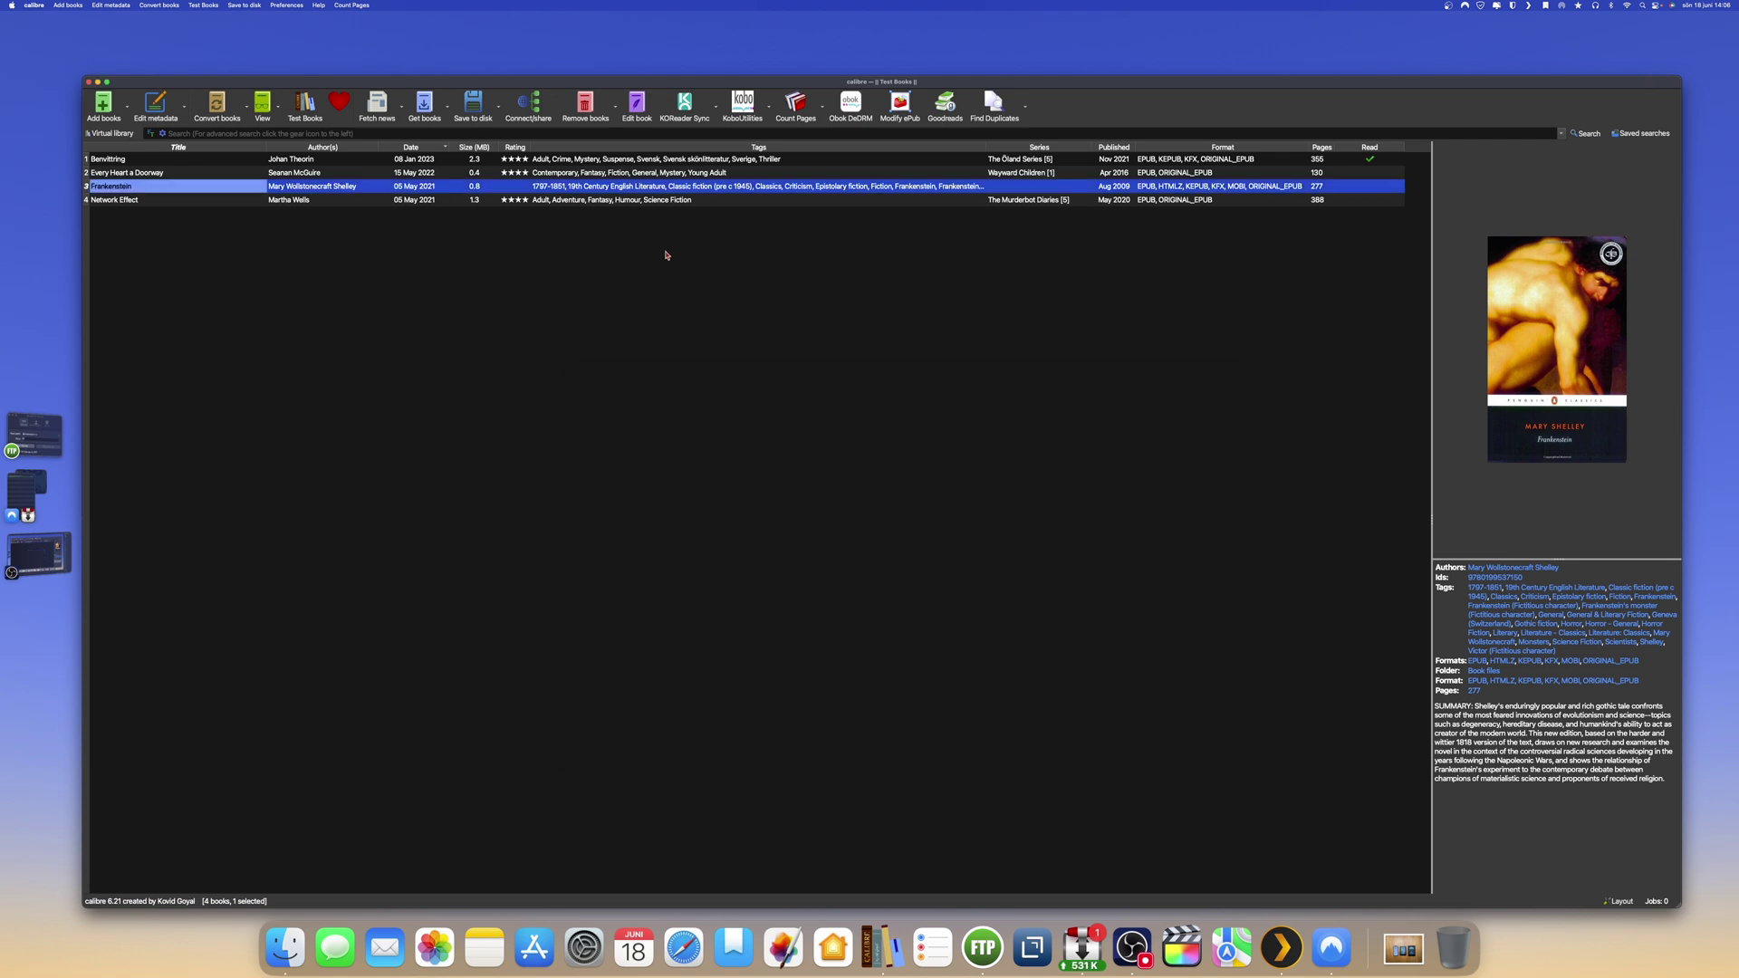
{"action": "left_click", "coordinate": [468, 200]}
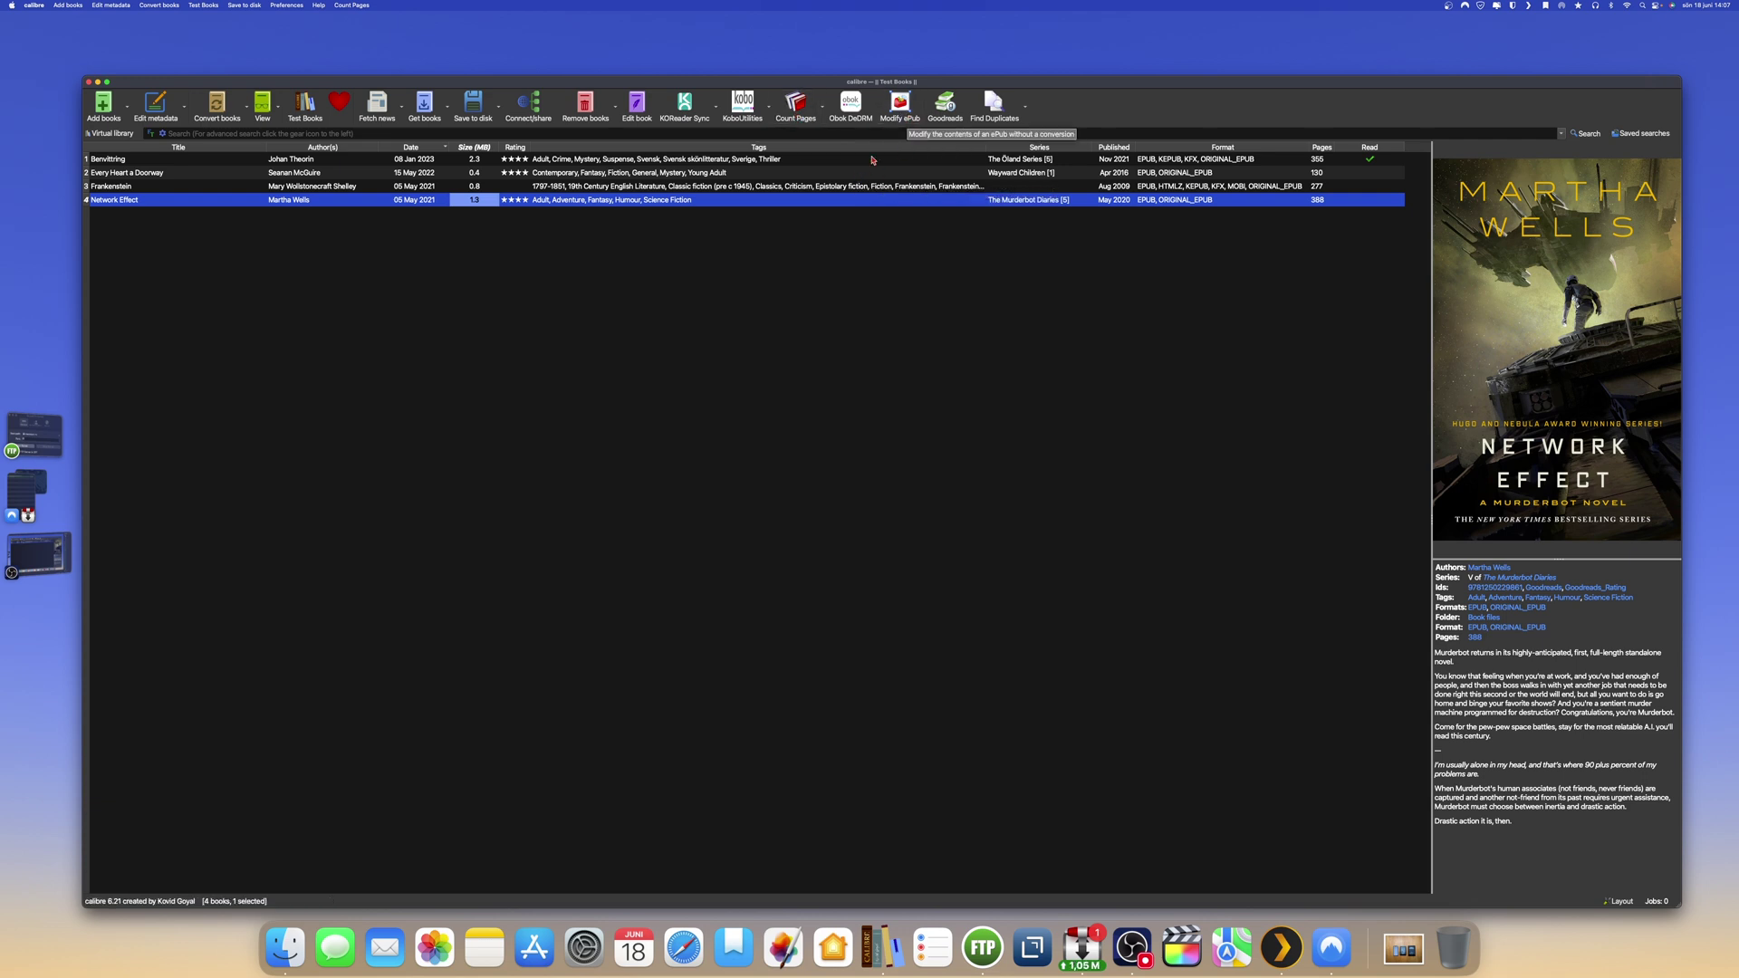
{"action": "left_click", "coordinate": [877, 324]}
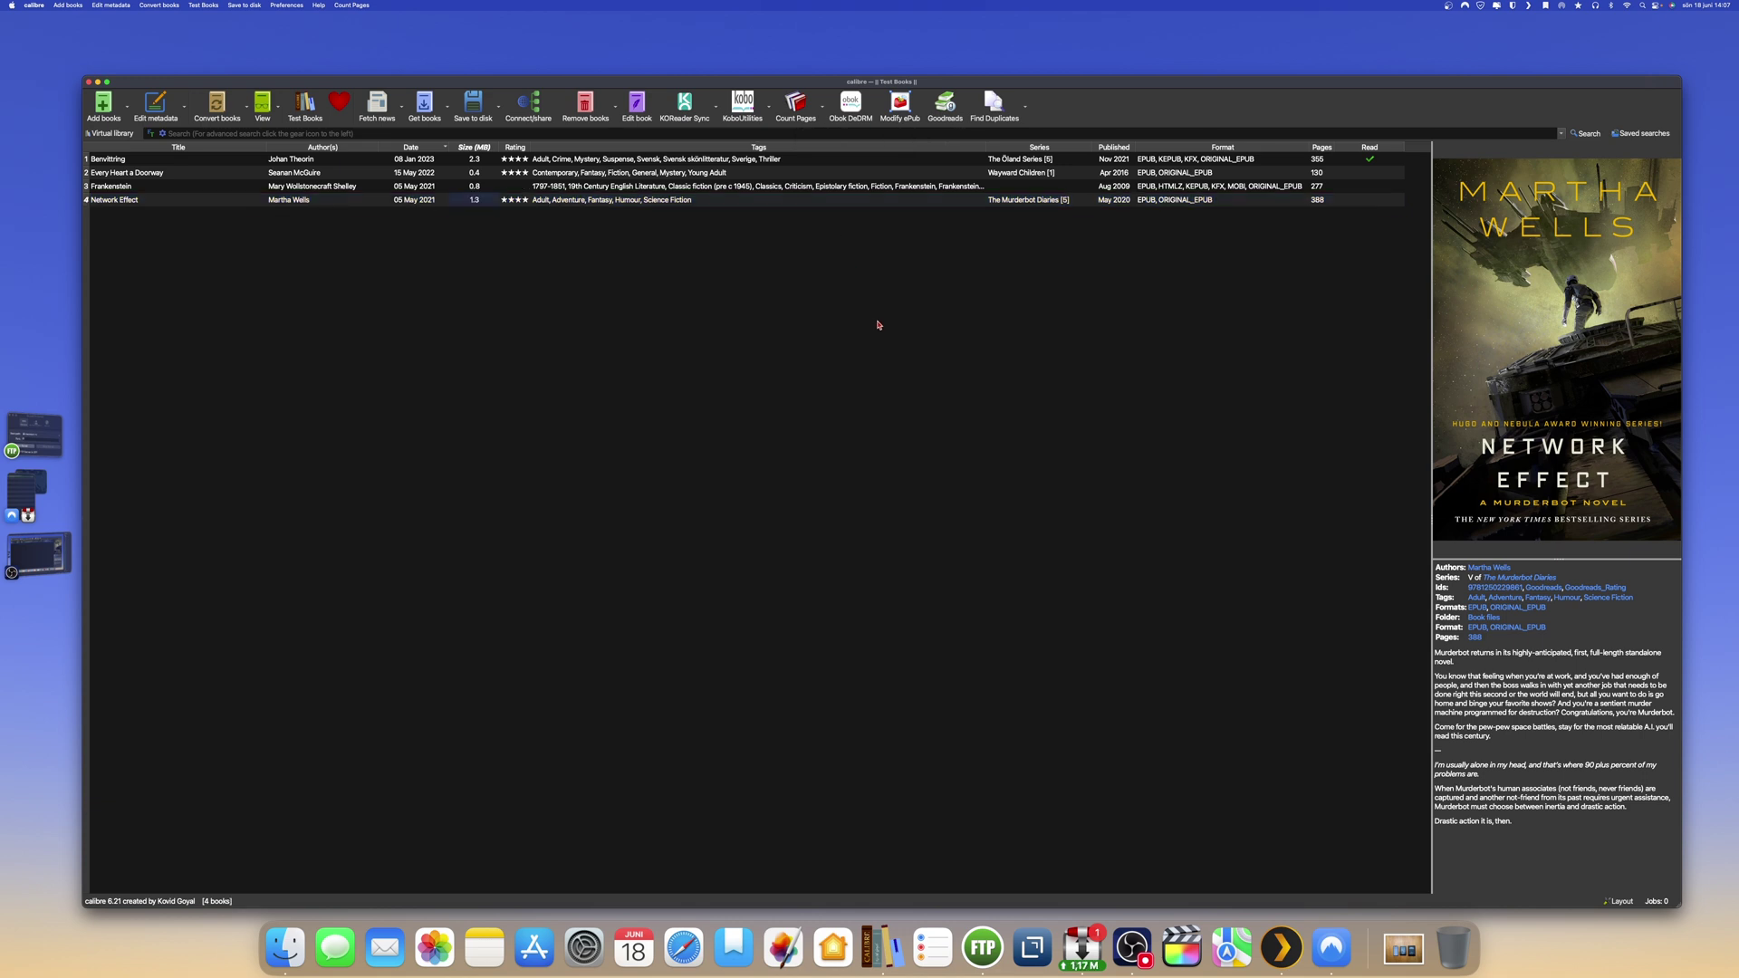